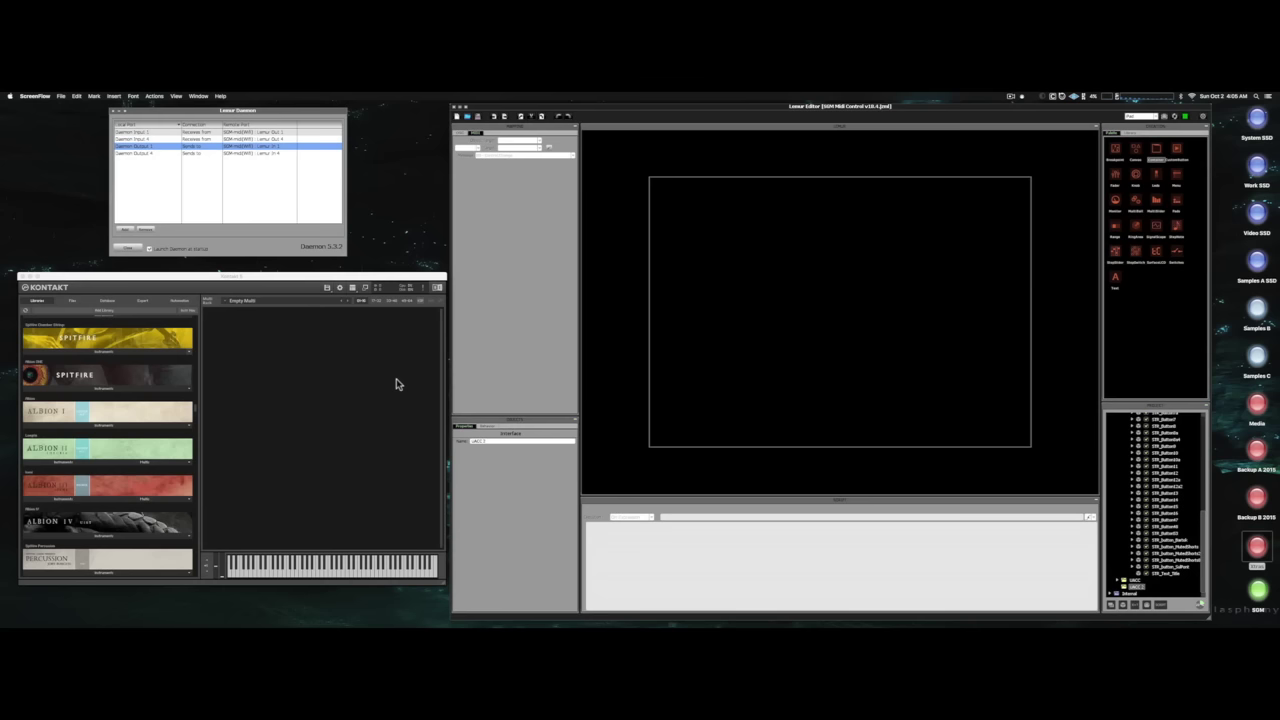
Bring Lemur Editor to the front beside Kontakt, opening and closing its application menu.
{"action": "left_click", "coordinate": [704, 110]}
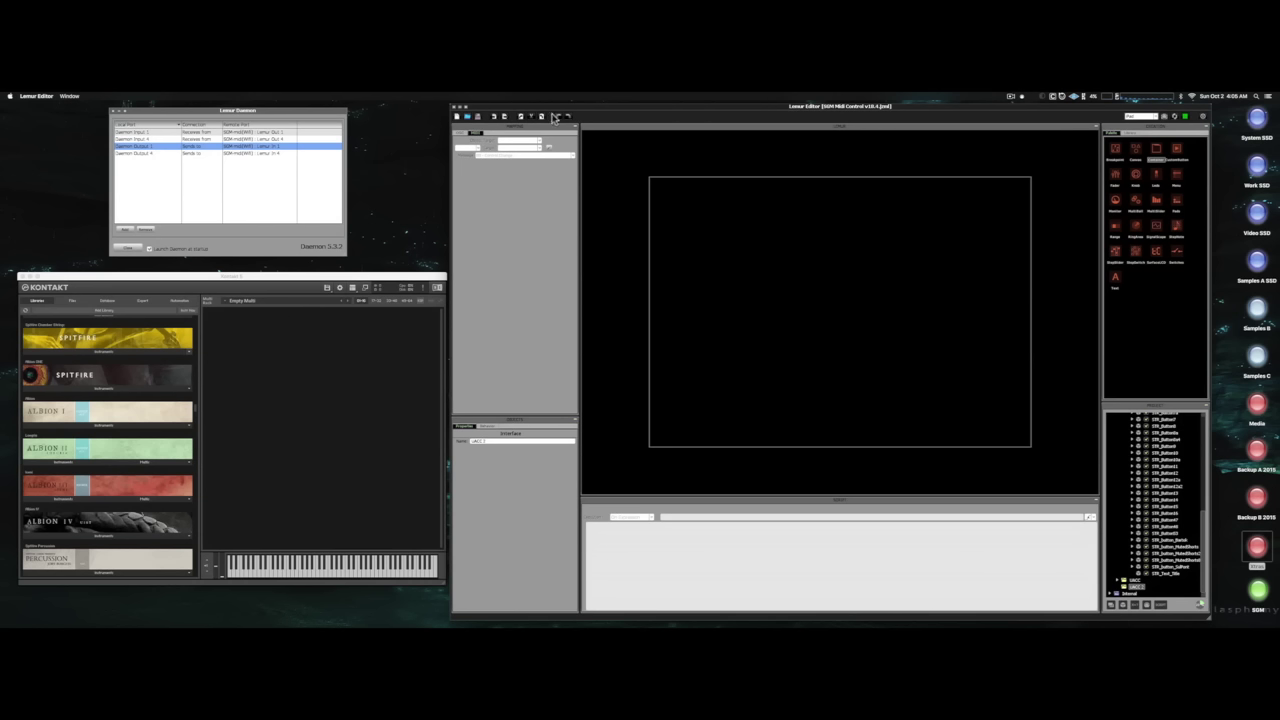
{"action": "left_click", "coordinate": [42, 96]}
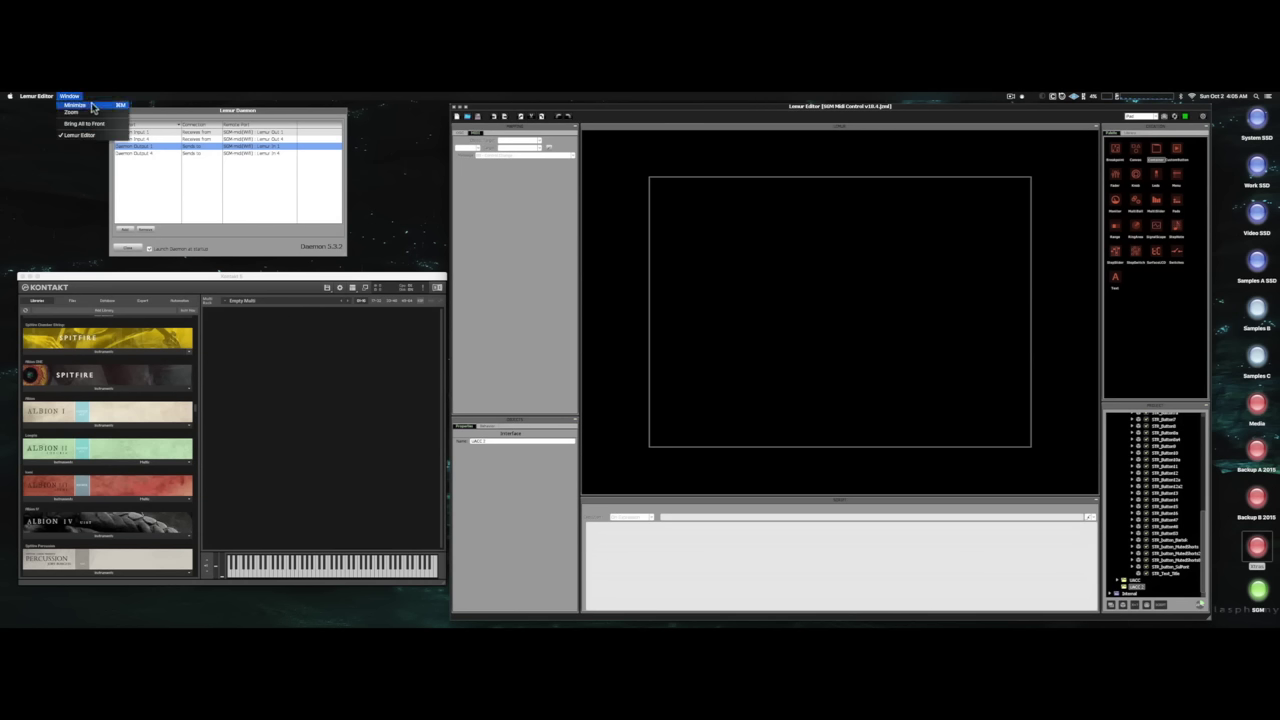
{"action": "left_click", "coordinate": [94, 108]}
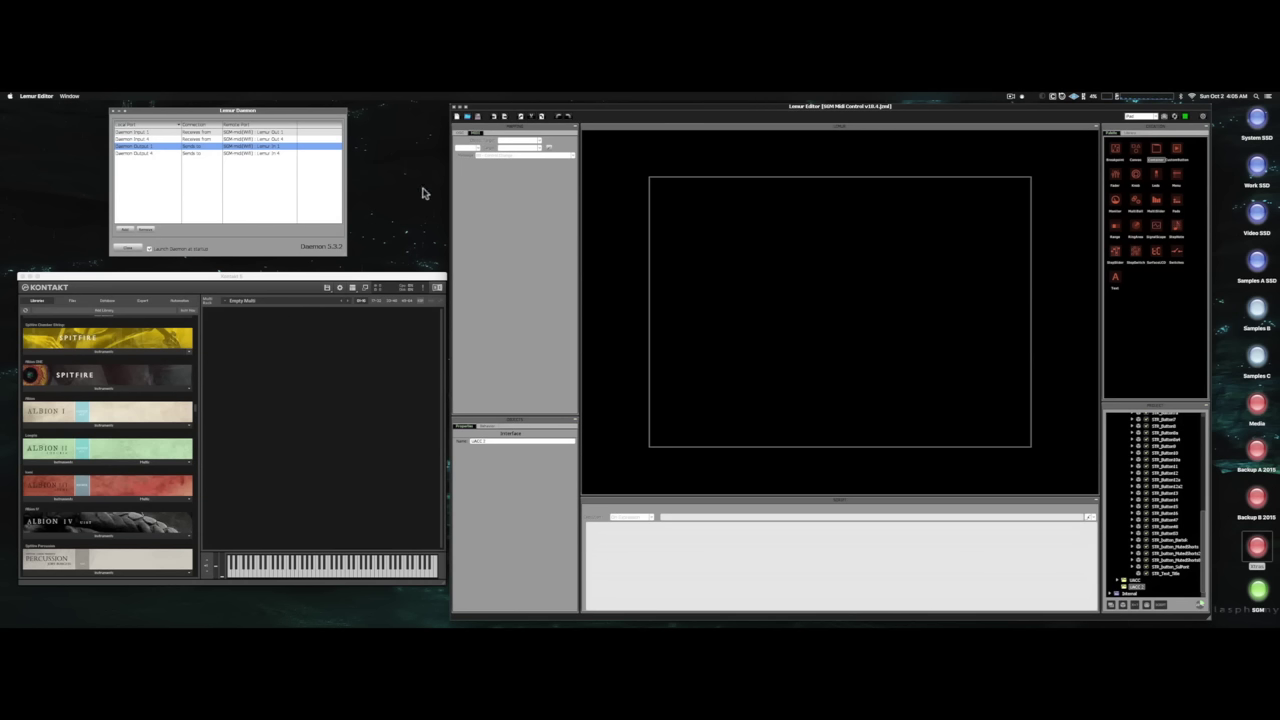
{"action": "left_click", "coordinate": [520, 268]}
Load 'a - Violins 1 - Core techniques' from Spitfire Chamber Strings Extended techniques into the rack.
{"action": "left_click", "coordinate": [110, 352]}
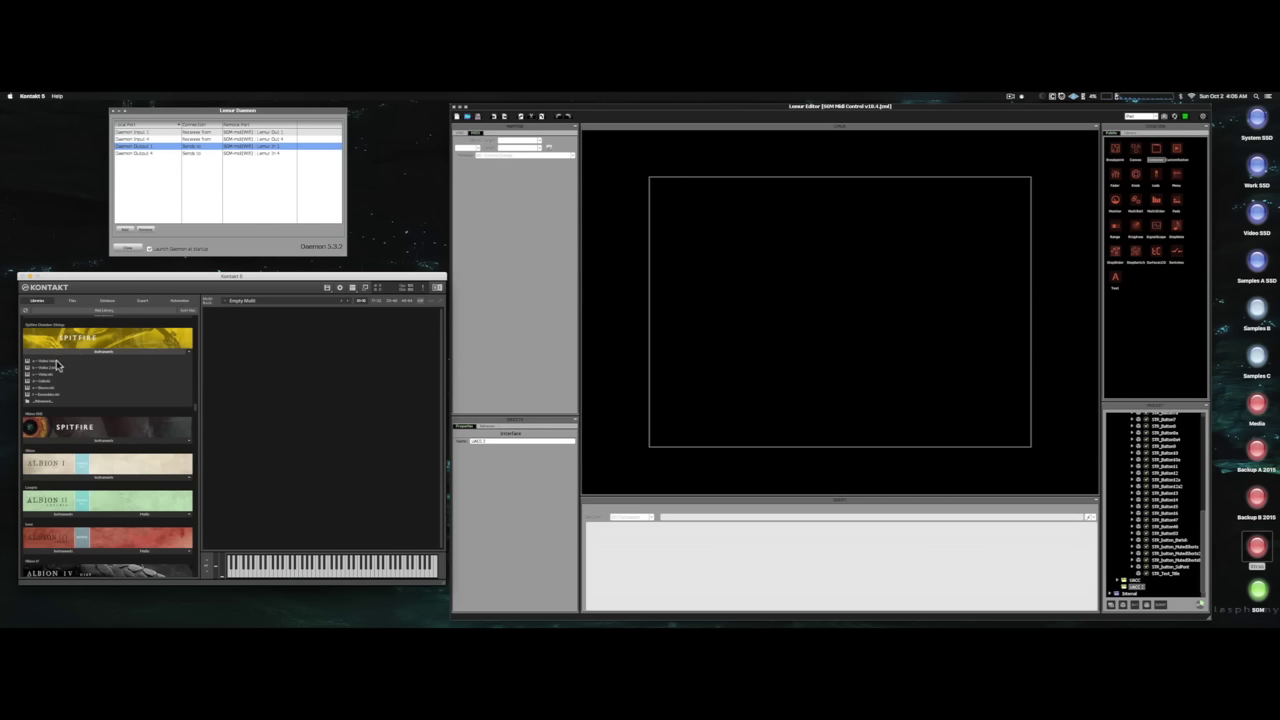
{"action": "left_click_drag", "start_coordinate": [50, 361], "coordinate": [340, 403]}
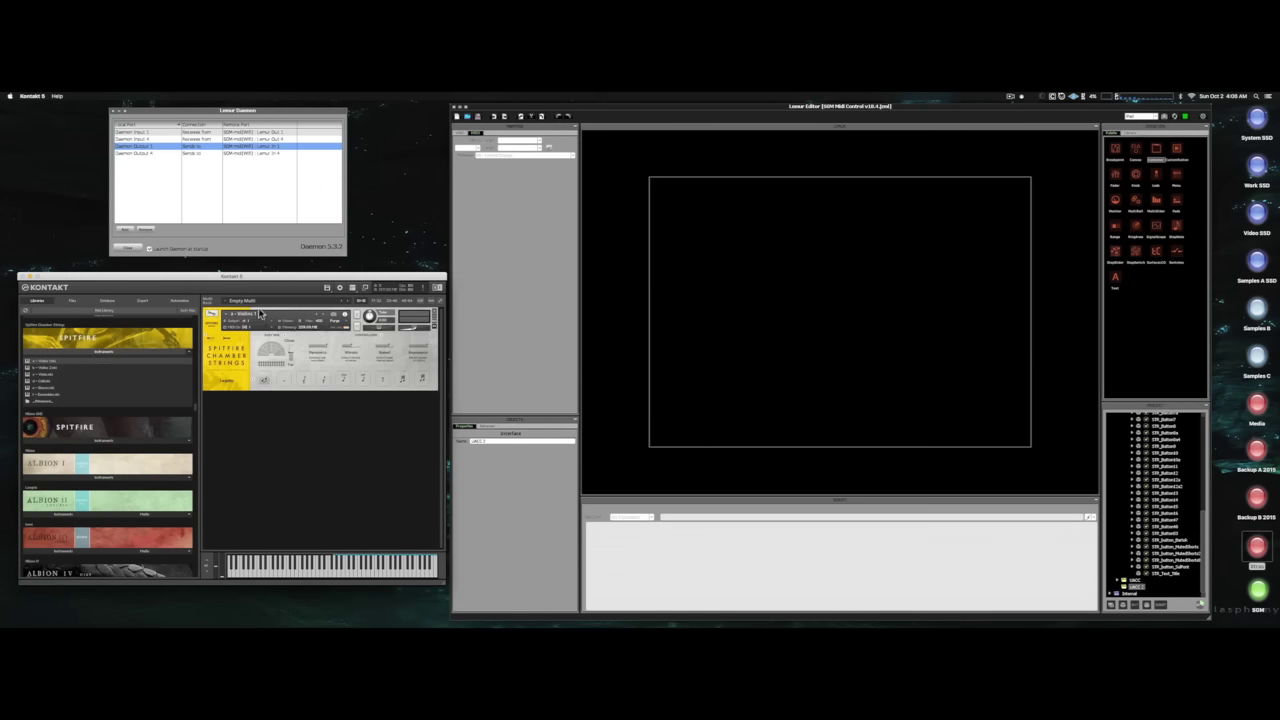
{"action": "left_click", "coordinate": [45, 401]}
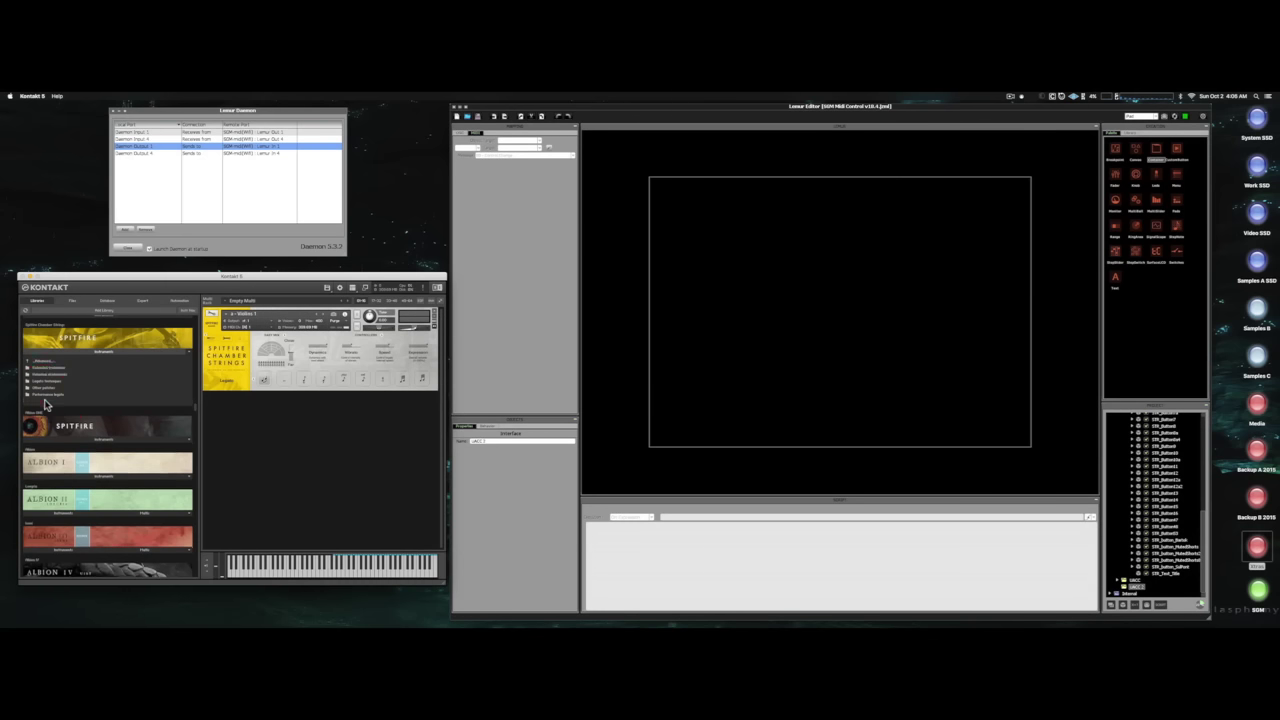
{"action": "left_click", "coordinate": [42, 368]}
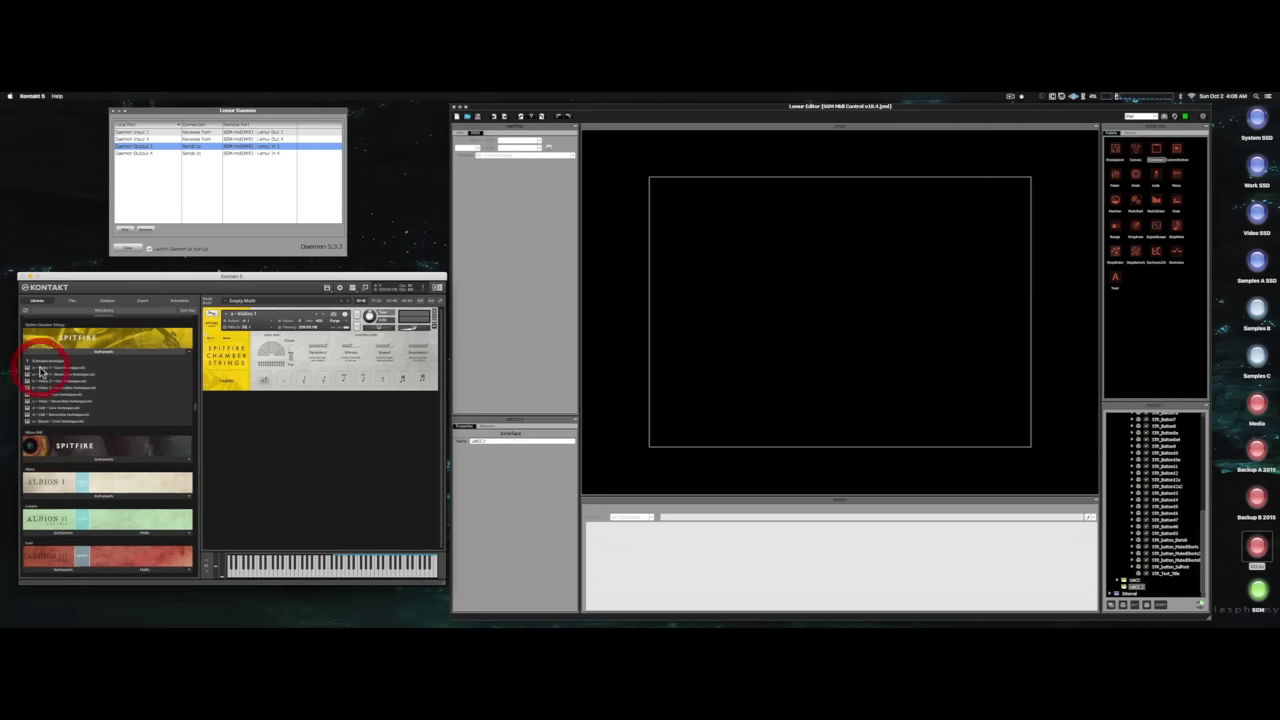
{"action": "left_click", "coordinate": [60, 368]}
{"action": "left_click_drag", "start_coordinate": [205, 380], "coordinate": [257, 350]}
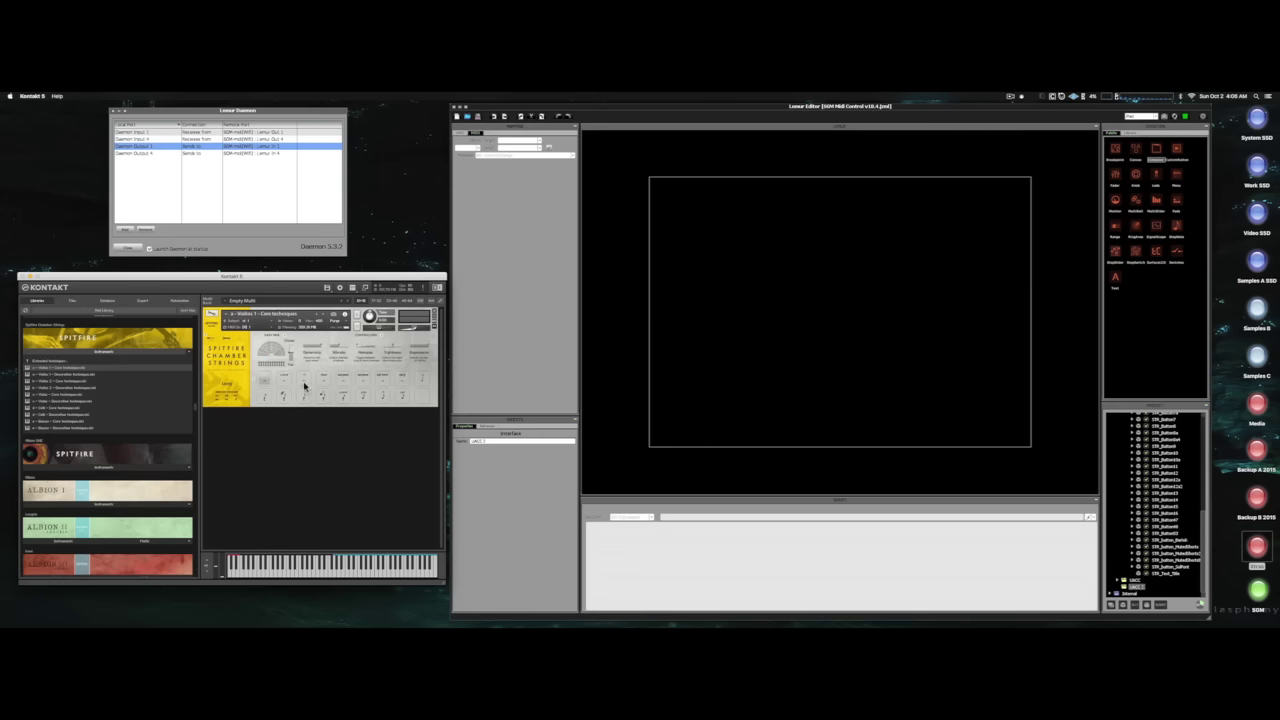
{"action": "left_click", "coordinate": [301, 316]}
Save the Violins 1 Core techniques patch as an instrument under its suggested name.
{"action": "left_click", "coordinate": [328, 289]}
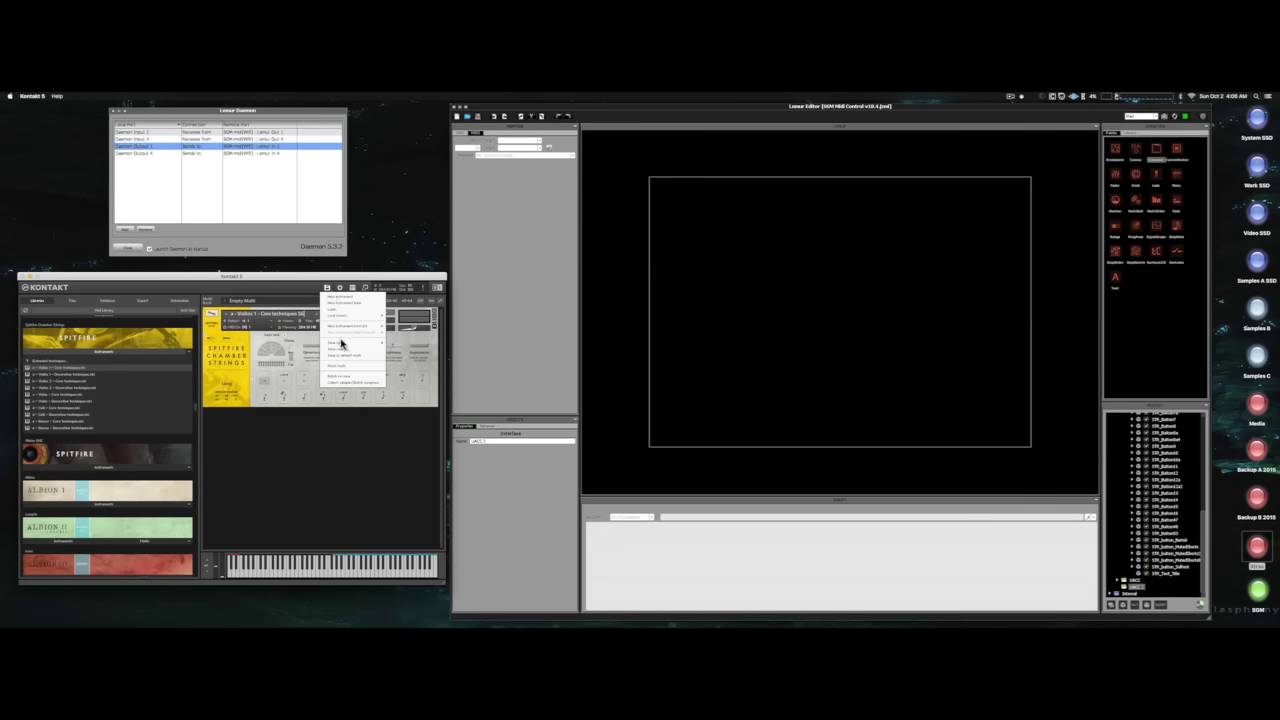
{"action": "mouse_move", "coordinate": [340, 343]}
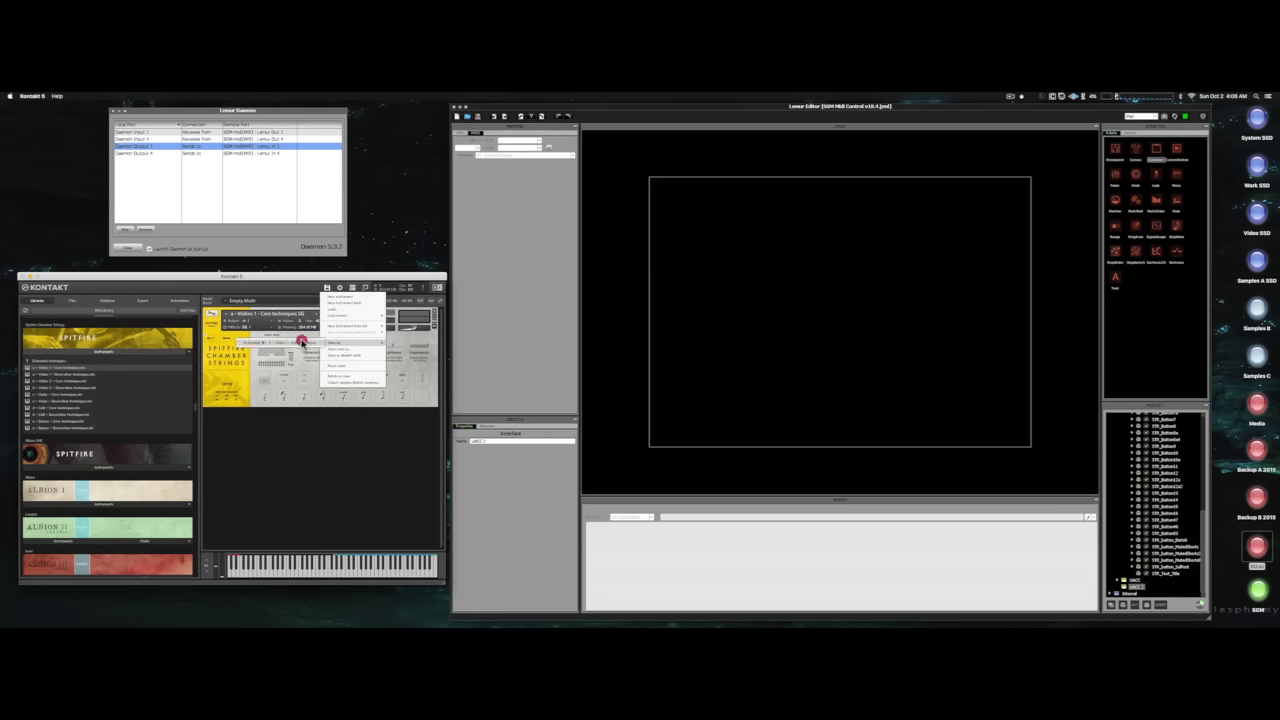
{"action": "left_click", "coordinate": [302, 341]}
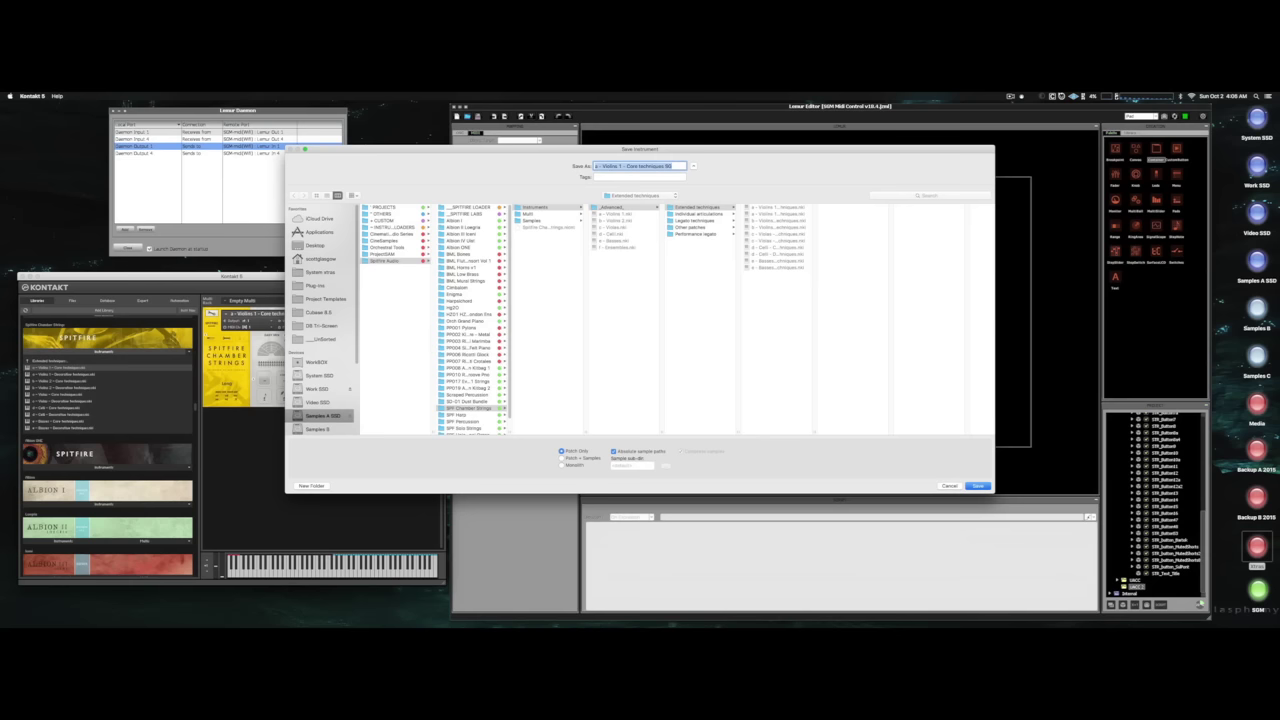
{"action": "left_click", "coordinate": [977, 486]}
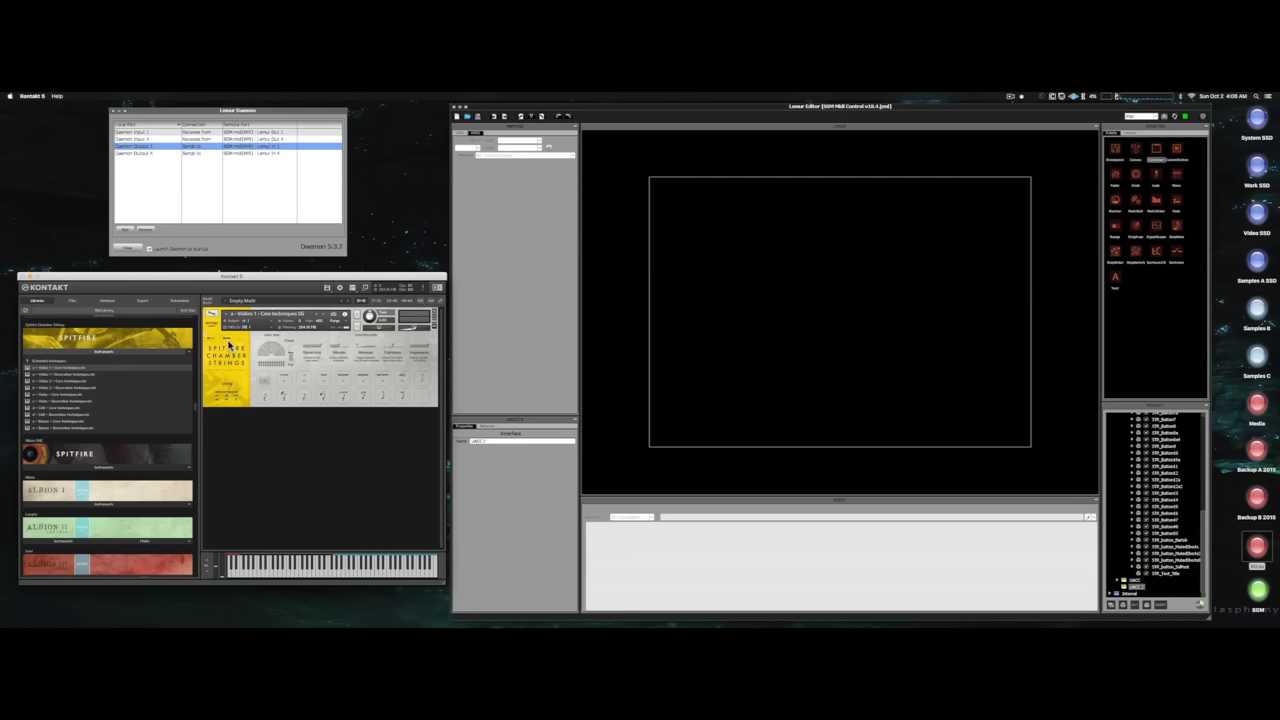
On the Spitfire options page, set articulation switching to Locked to UACC.
{"action": "left_click", "coordinate": [229, 342]}
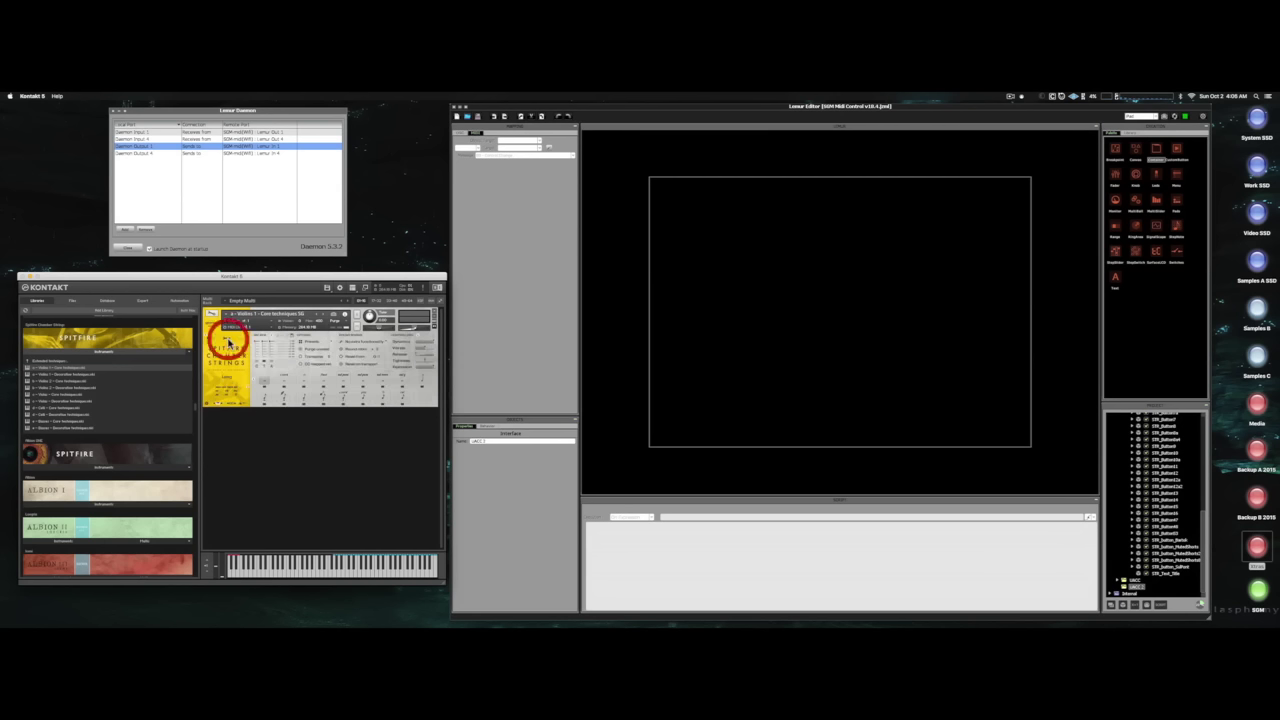
{"action": "right_click", "coordinate": [242, 405]}
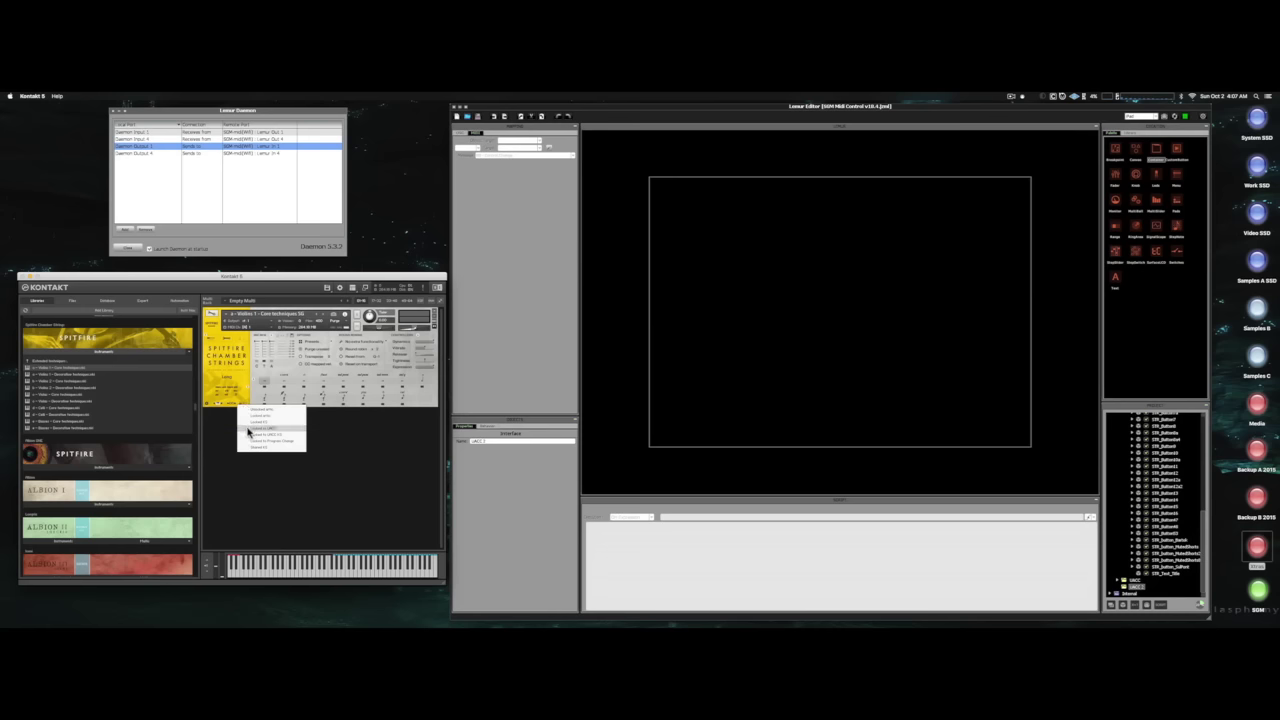
{"action": "left_click", "coordinate": [248, 432]}
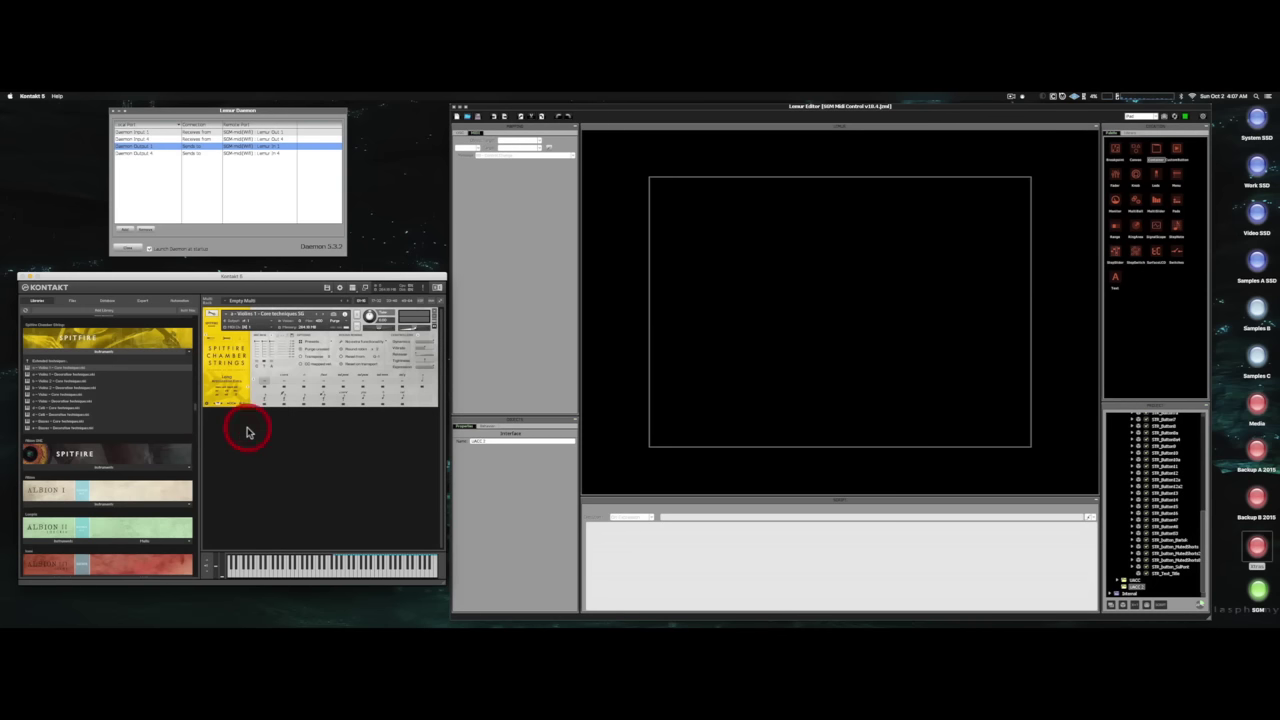
Try several Violins 1 articulations, briefly opening and dismissing an articulation's extra options.
{"action": "left_click", "coordinate": [283, 385]}
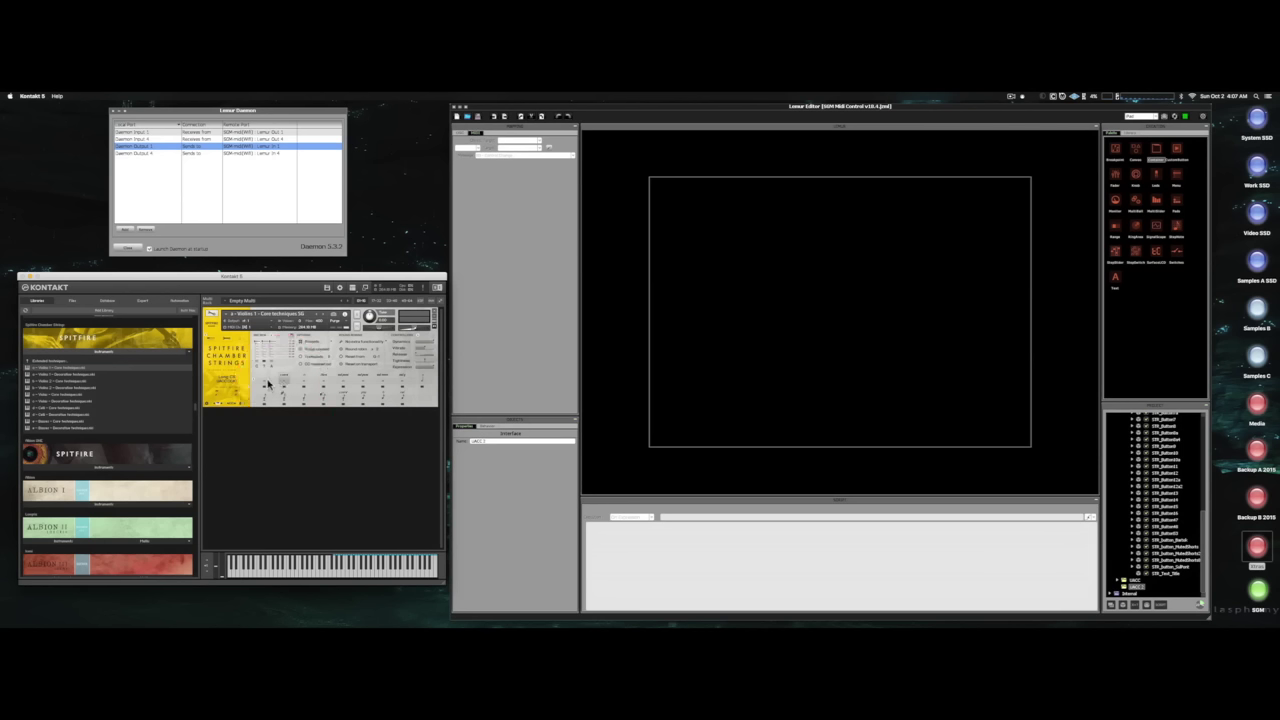
{"action": "left_click", "coordinate": [267, 383]}
{"action": "left_click", "coordinate": [286, 384]}
{"action": "left_click", "coordinate": [301, 381]}
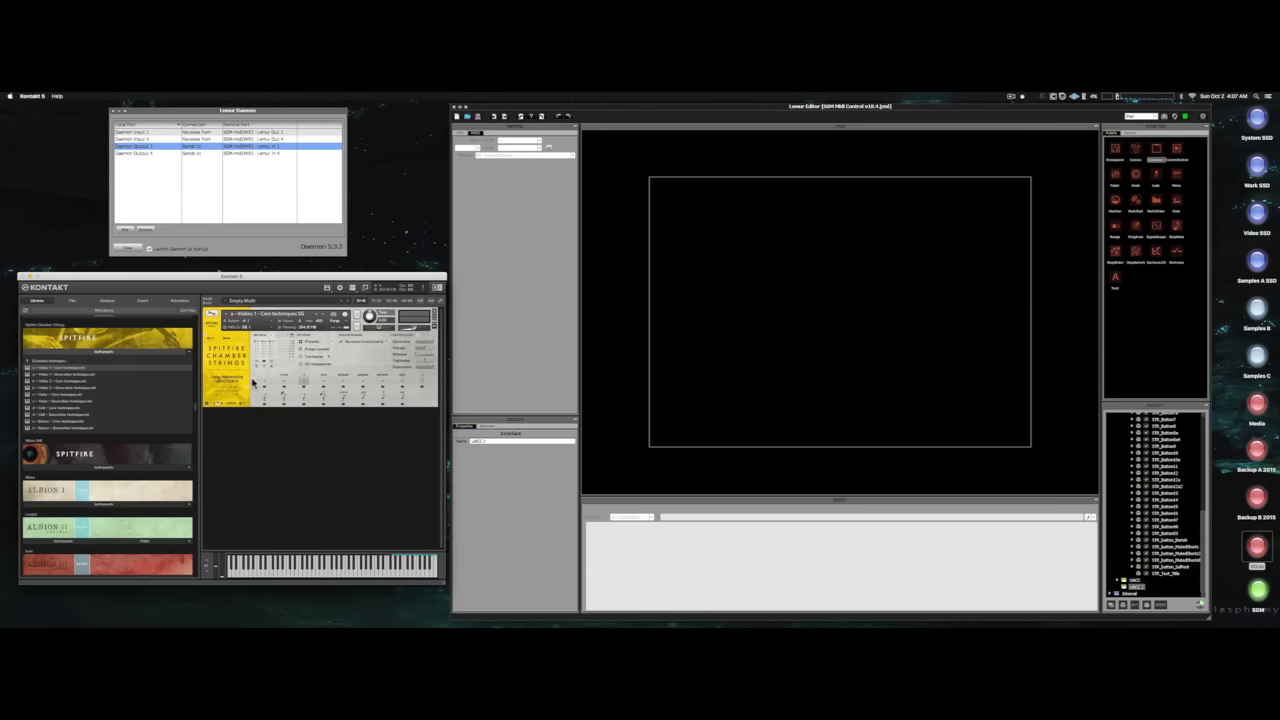
{"action": "left_click", "coordinate": [260, 383]}
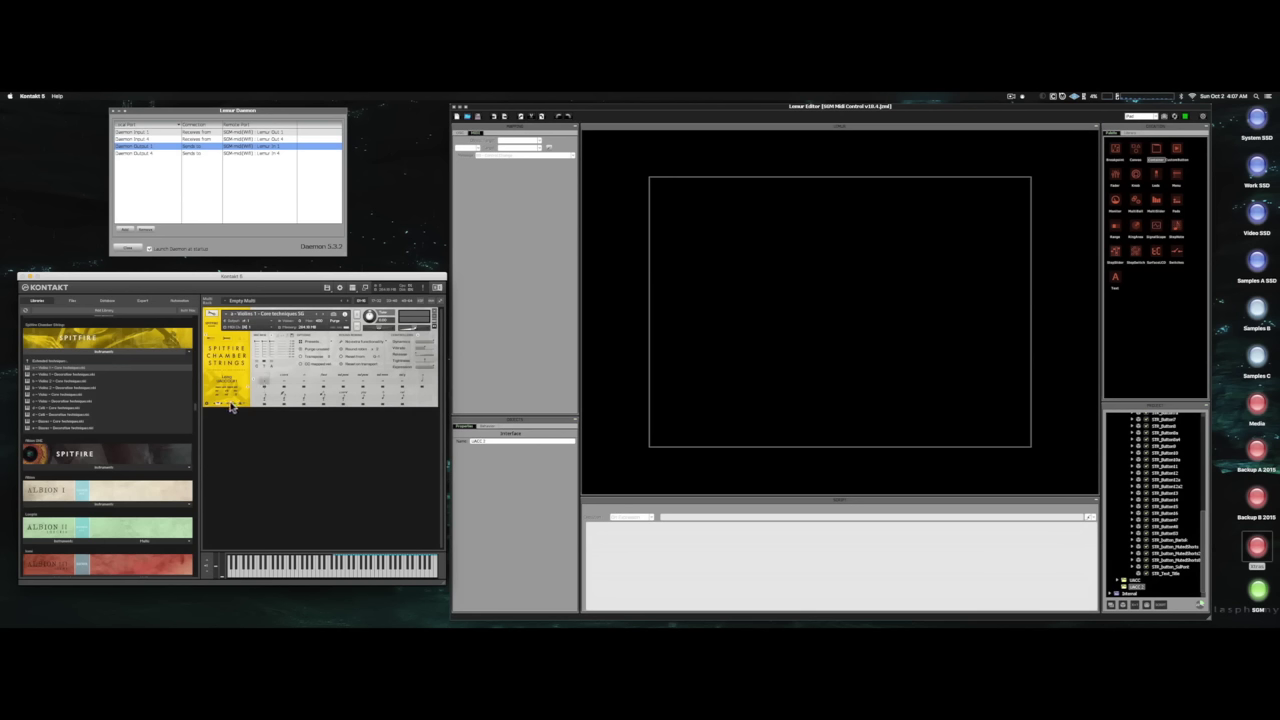
{"action": "left_click", "coordinate": [231, 406]}
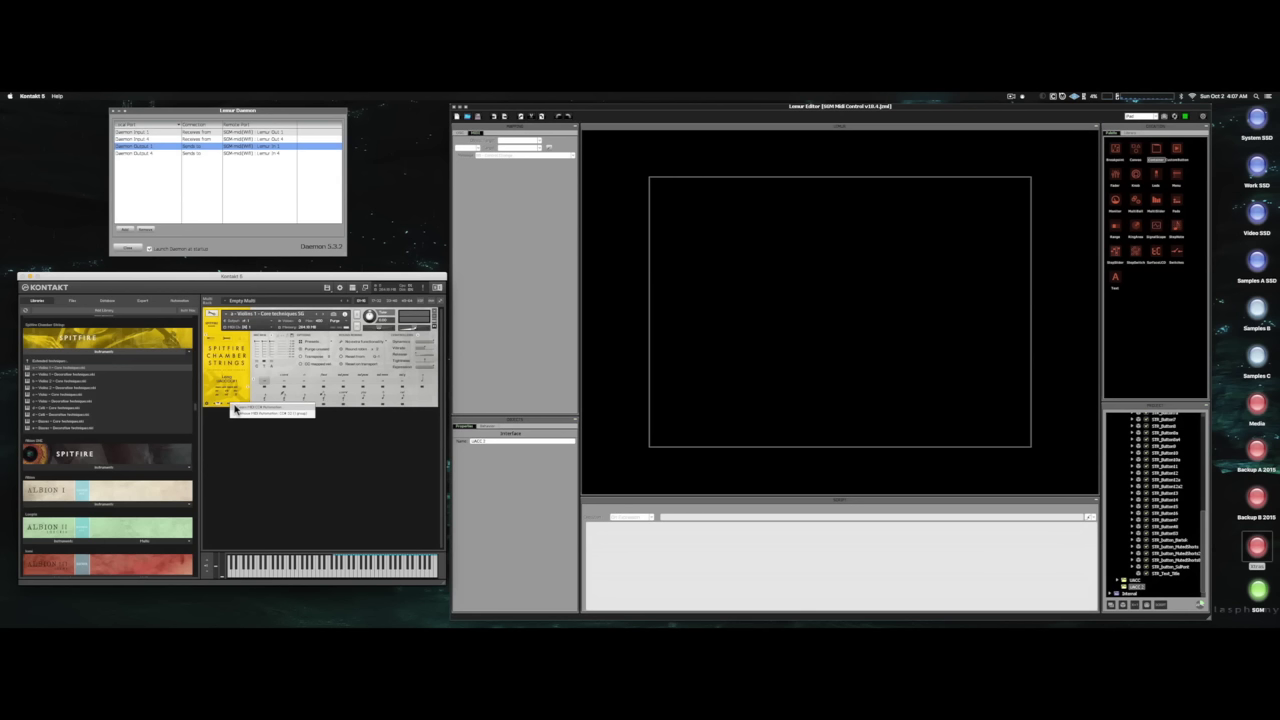
{"action": "left_click", "coordinate": [235, 408]}
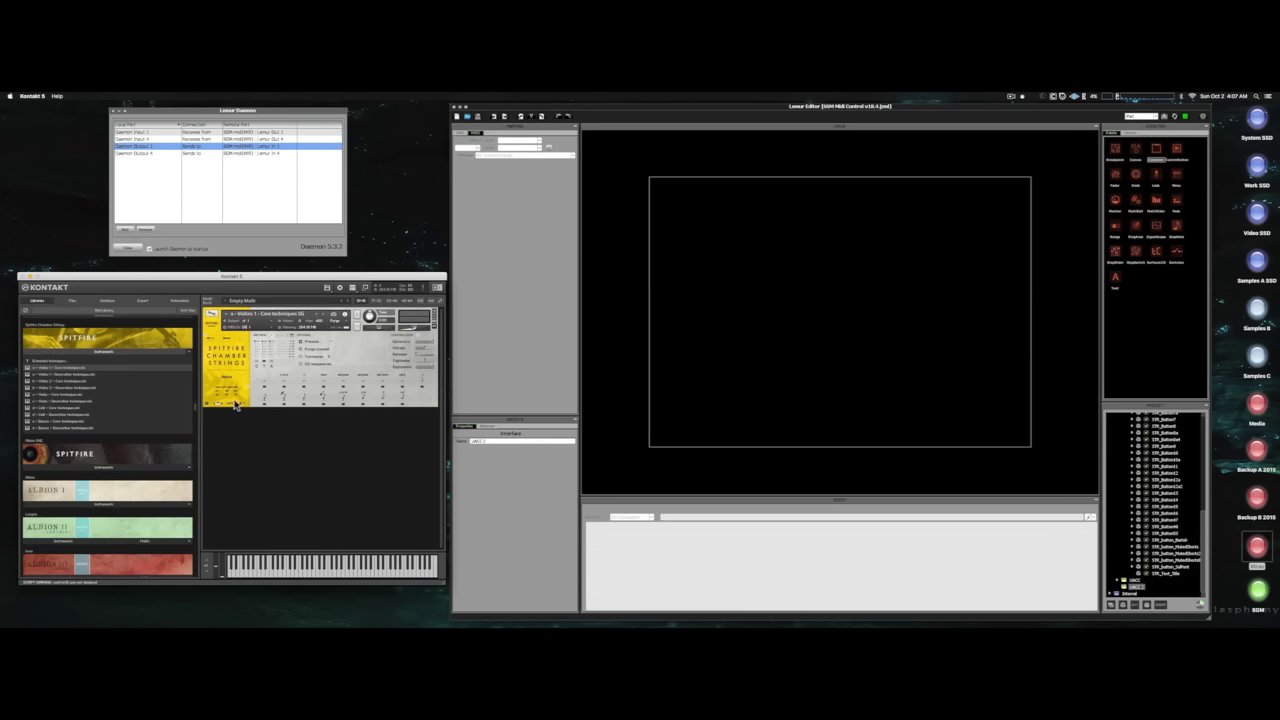
{"action": "right_click", "coordinate": [425, 348]}
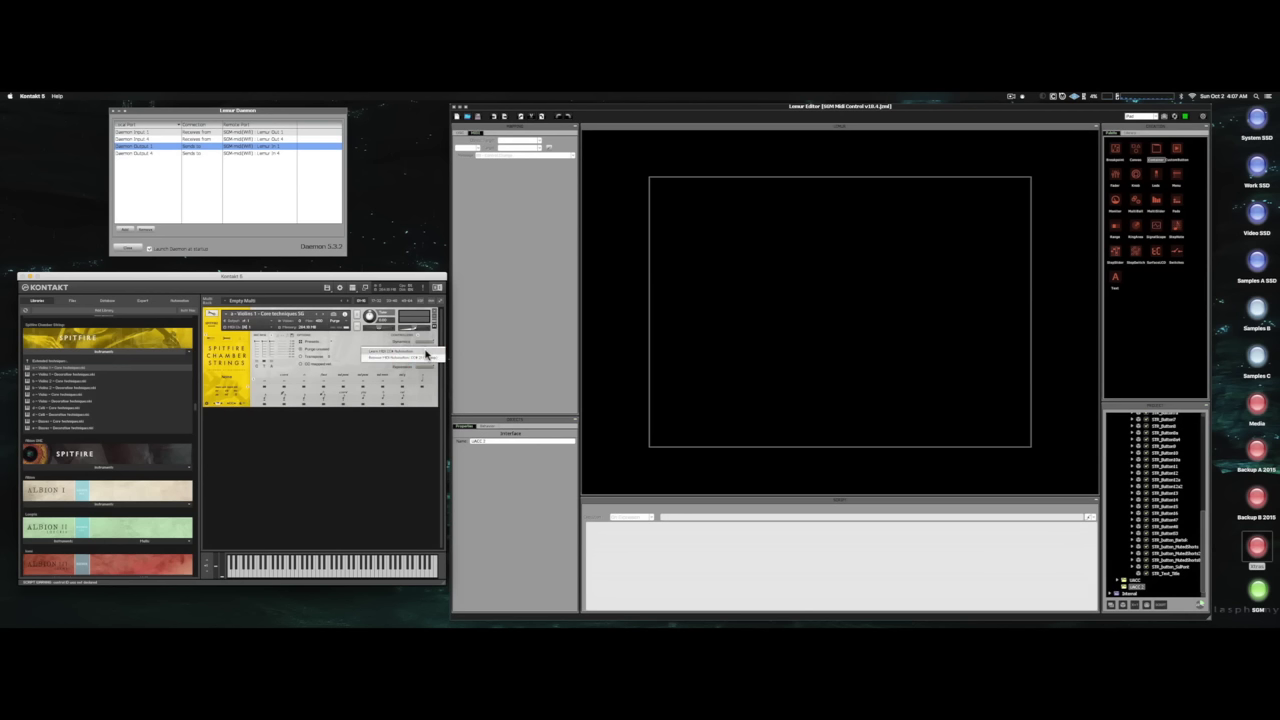
{"action": "left_click", "coordinate": [425, 351]}
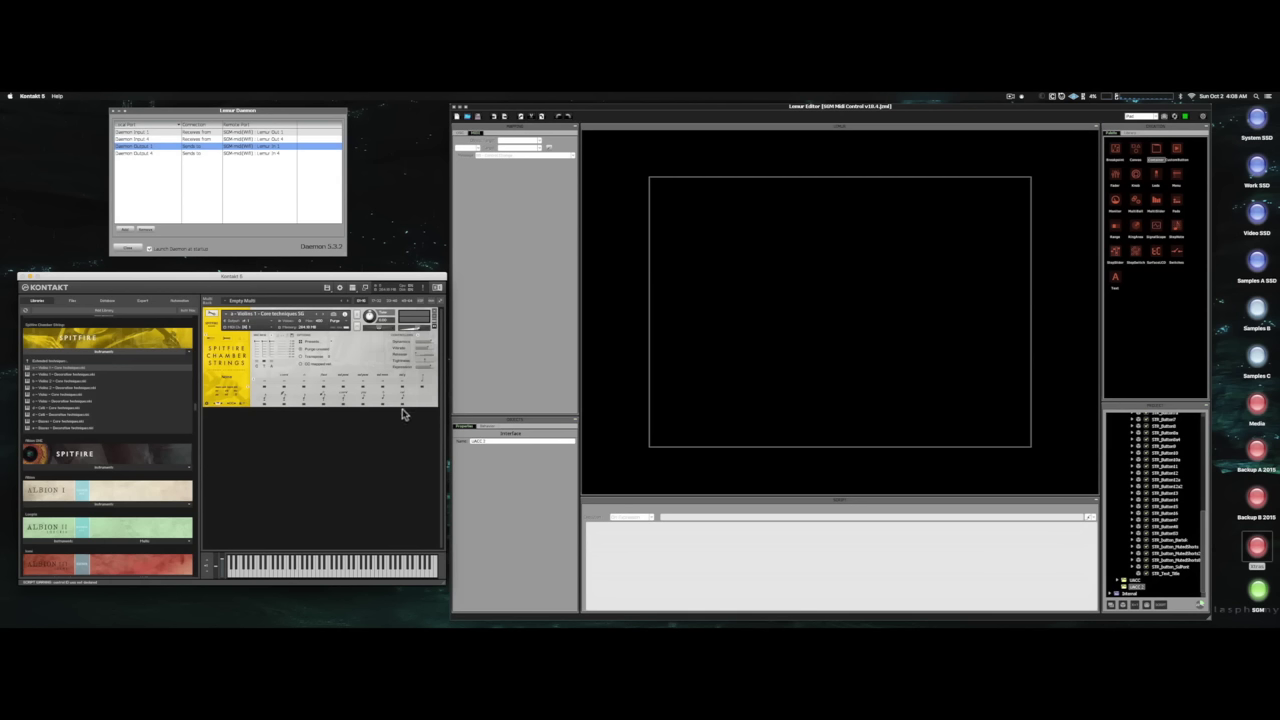
{"action": "left_click", "coordinate": [371, 272]}
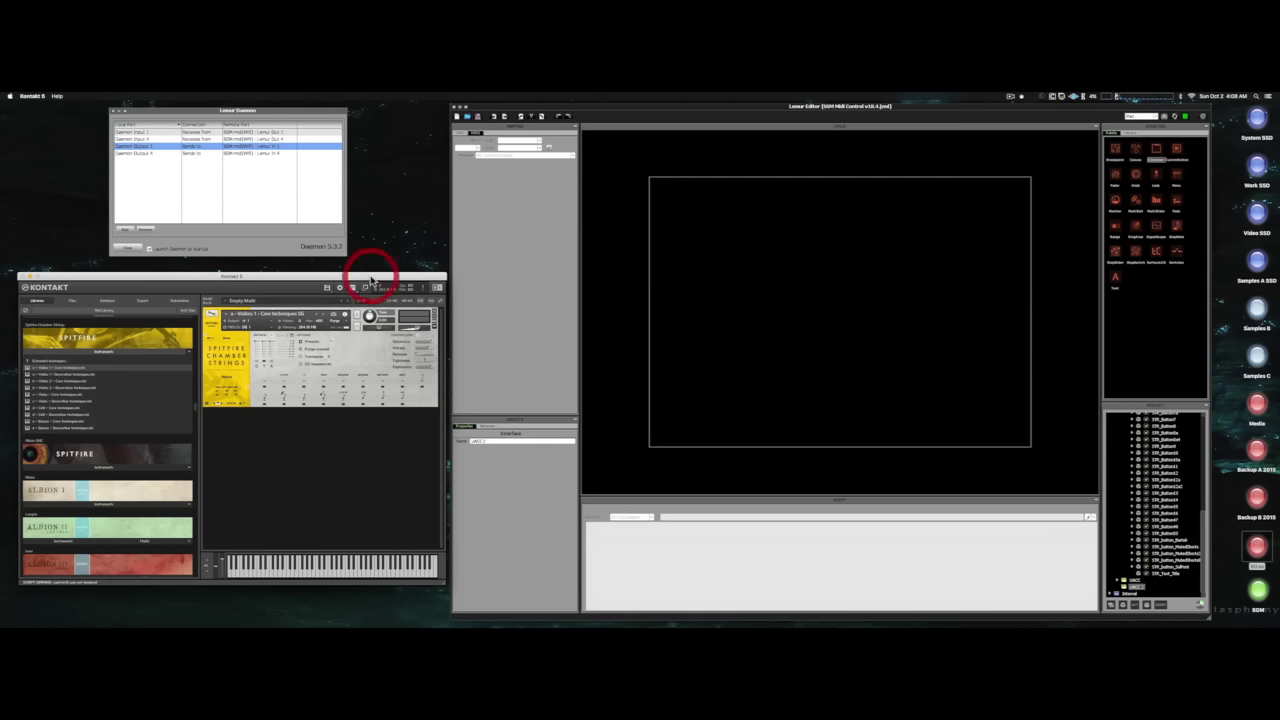
Connect Lemur Editor to the networked Lemur device through the Connection settings.
{"action": "left_click", "coordinate": [936, 117]}
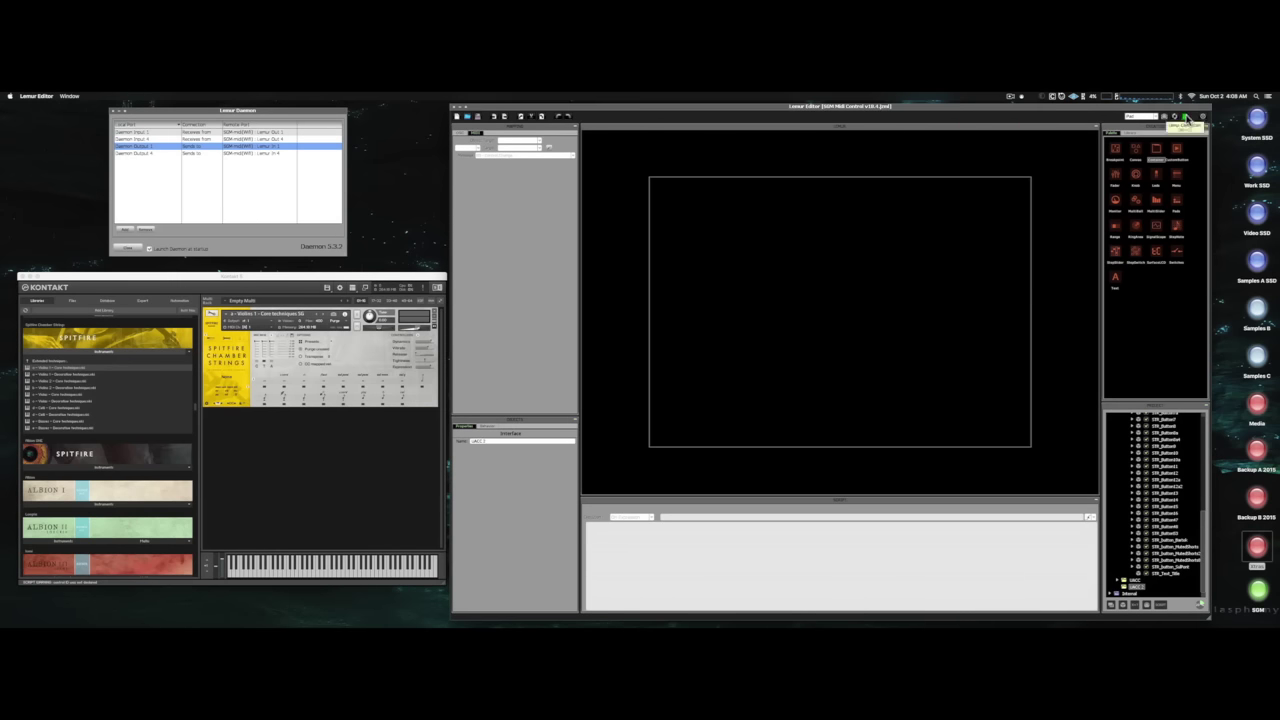
{"action": "left_click", "coordinate": [1186, 117]}
{"action": "left_click", "coordinate": [1186, 117]}
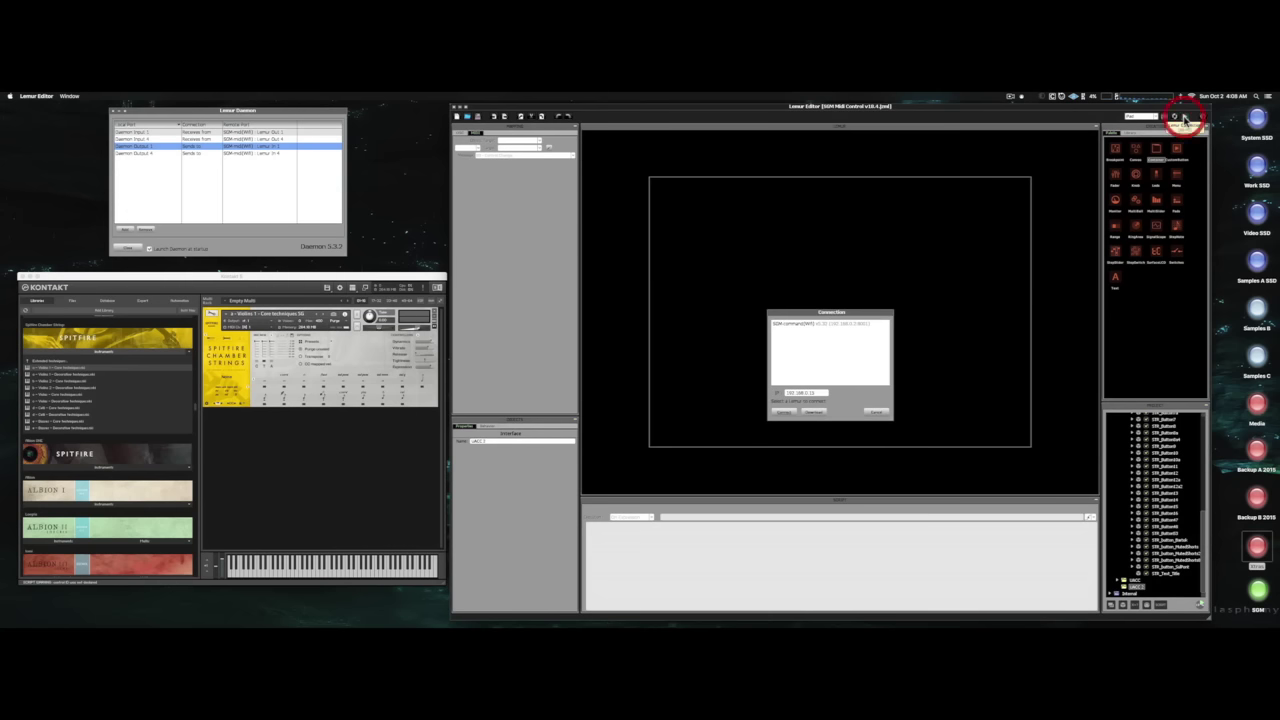
{"action": "left_click", "coordinate": [784, 413]}
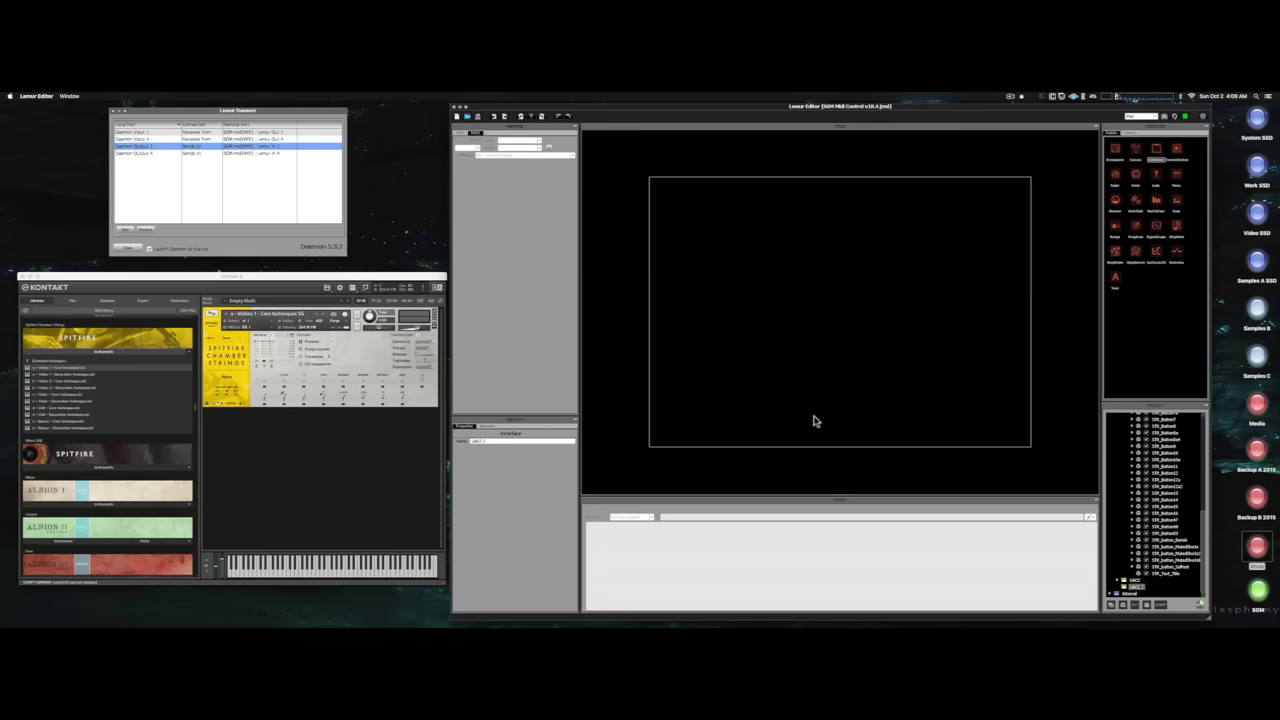
Browse the Spitfire UACC, MIDI FADERS, STRINGS, WINDS and percussion interfaces in the project.
{"action": "left_click", "coordinate": [1134, 580]}
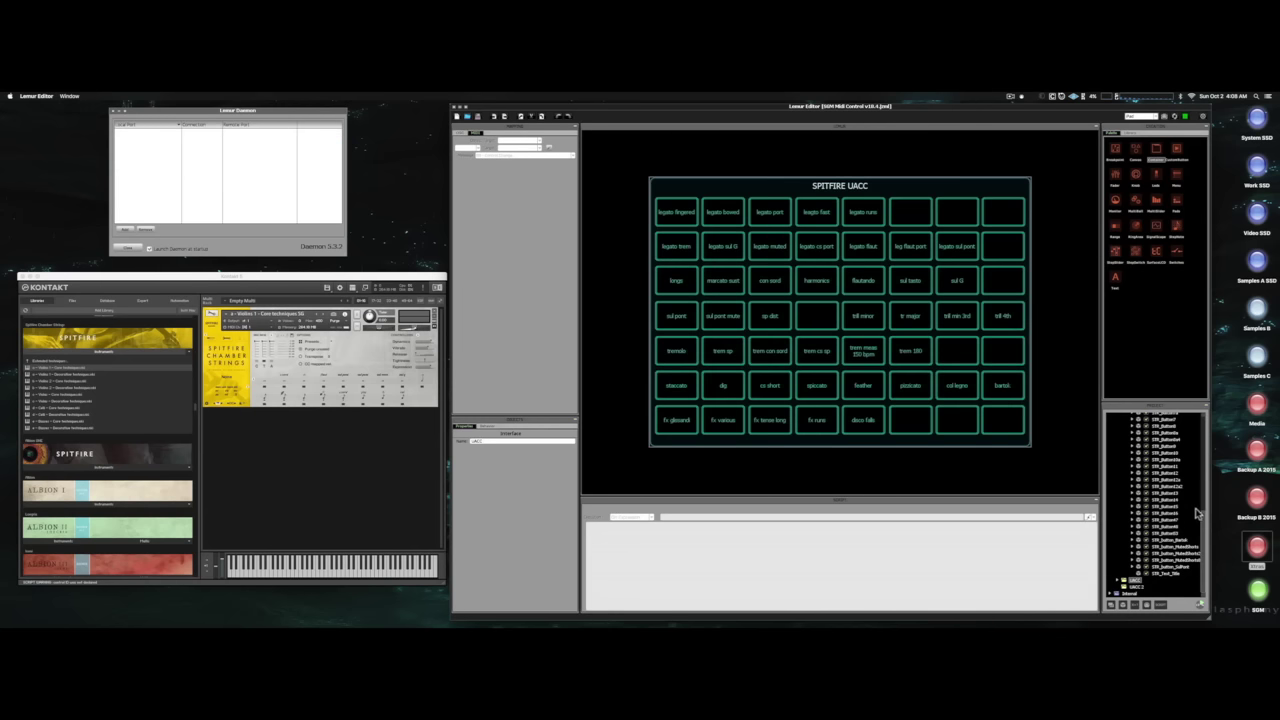
{"action": "left_click_drag", "start_coordinate": [1200, 528], "coordinate": [1202, 420]}
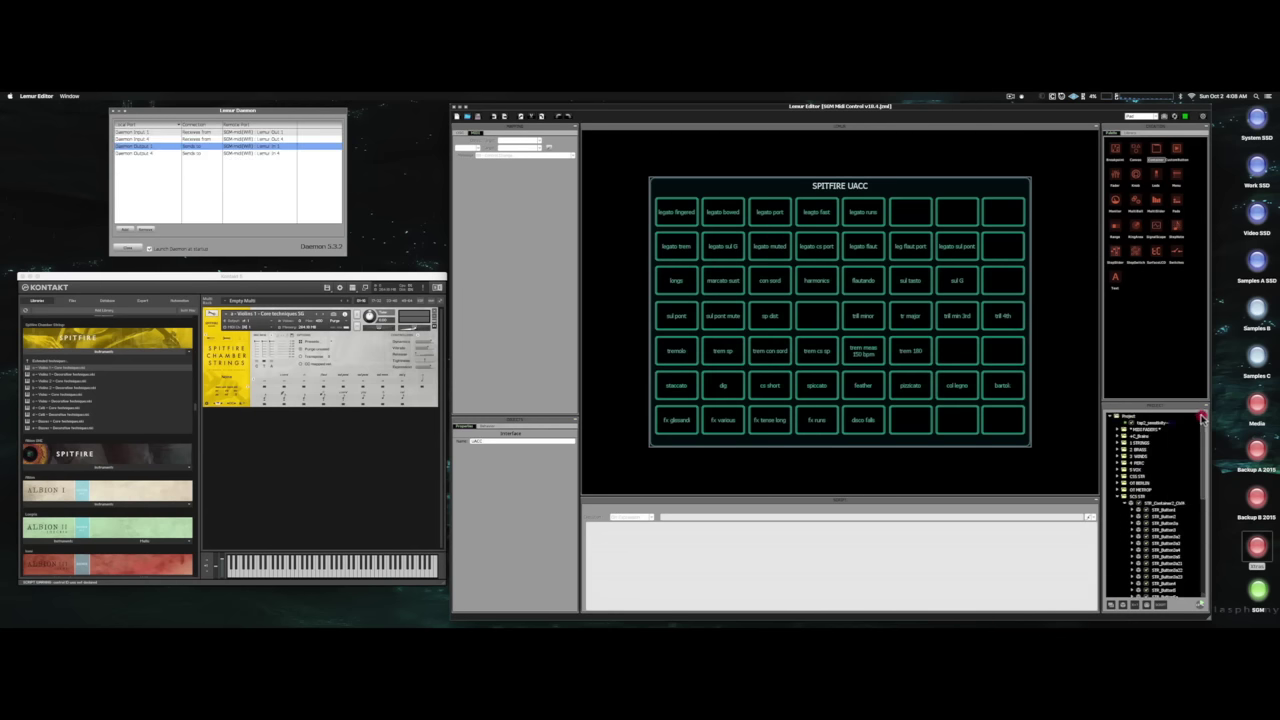
{"action": "left_click", "coordinate": [1119, 496]}
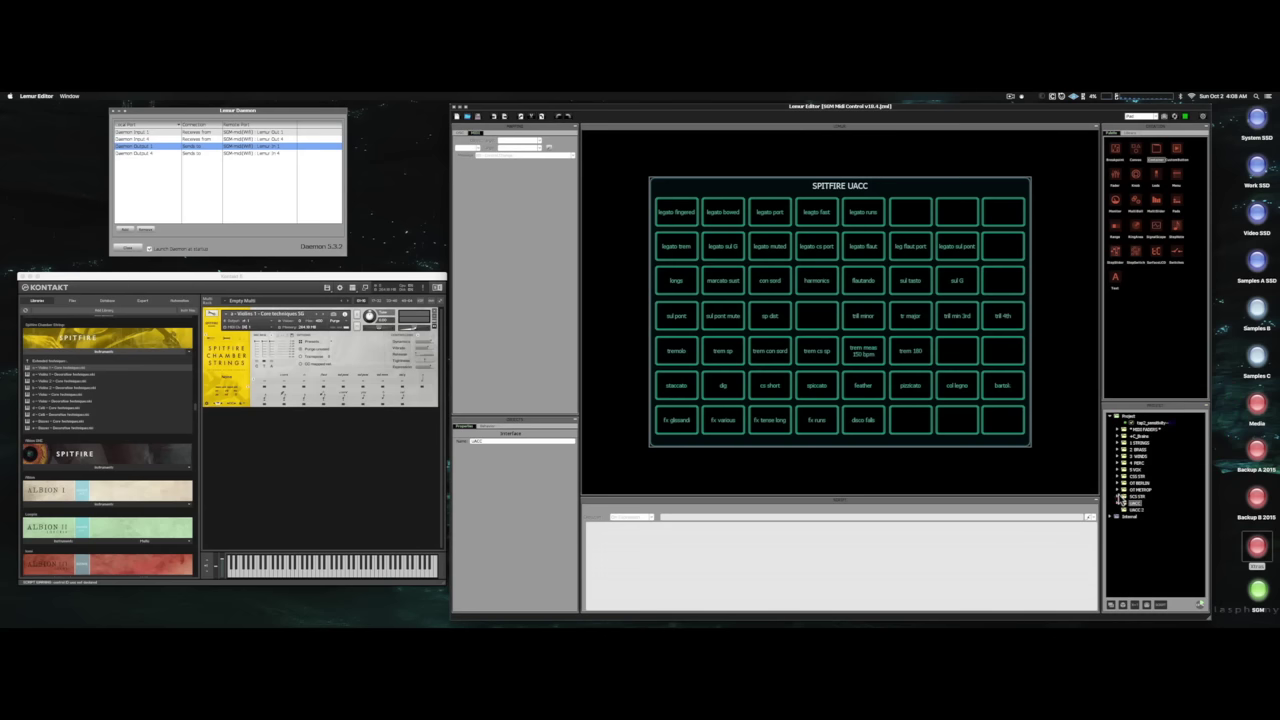
{"action": "left_click", "coordinate": [1139, 430]}
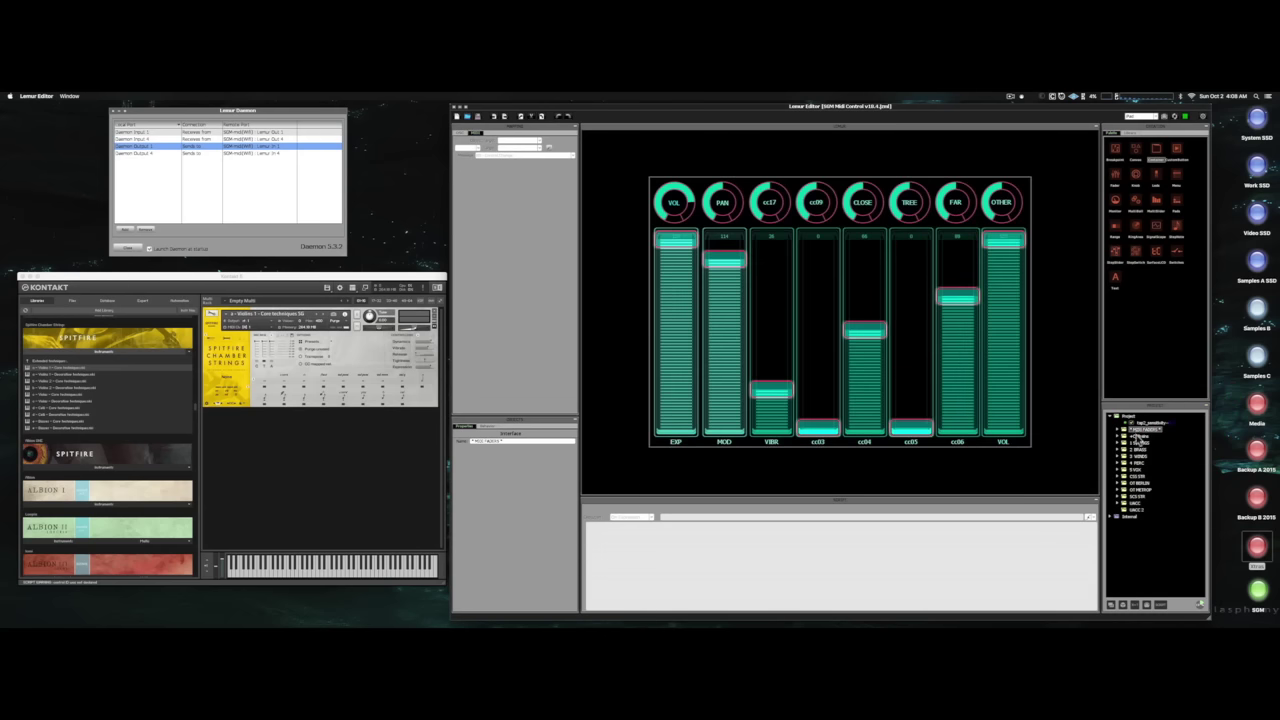
{"action": "left_click", "coordinate": [1138, 443]}
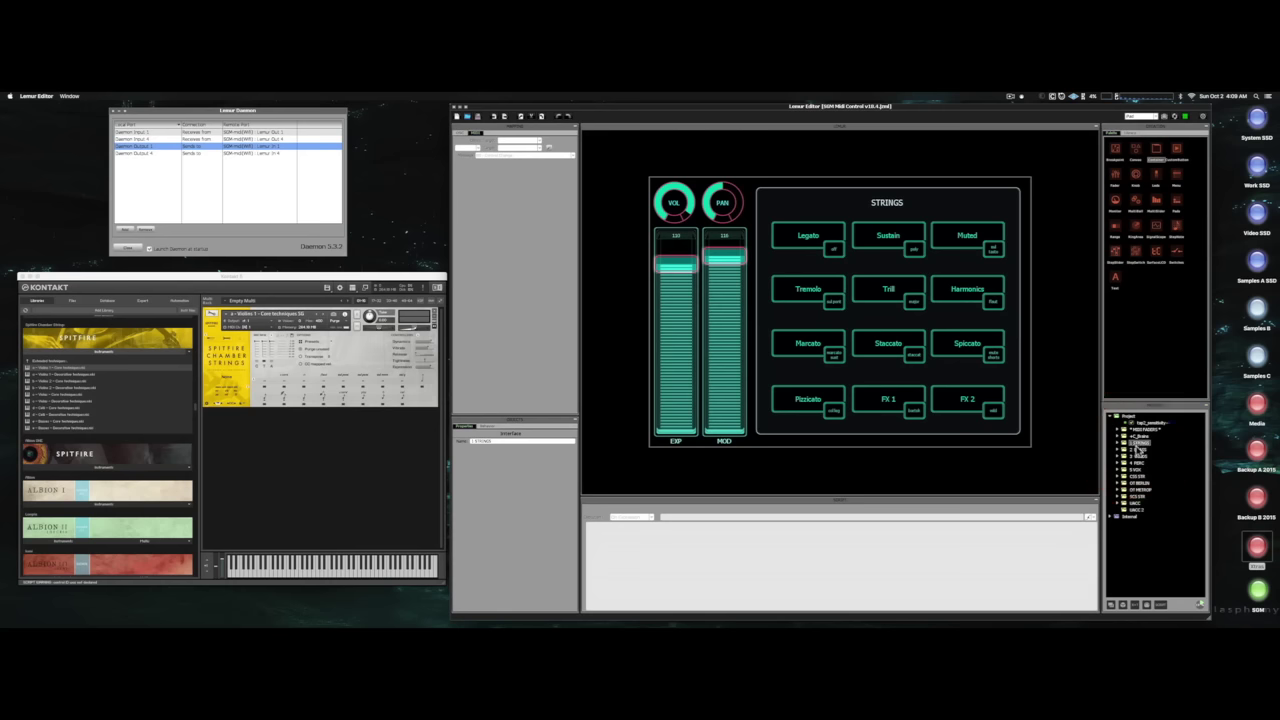
{"action": "left_click", "coordinate": [1138, 456]}
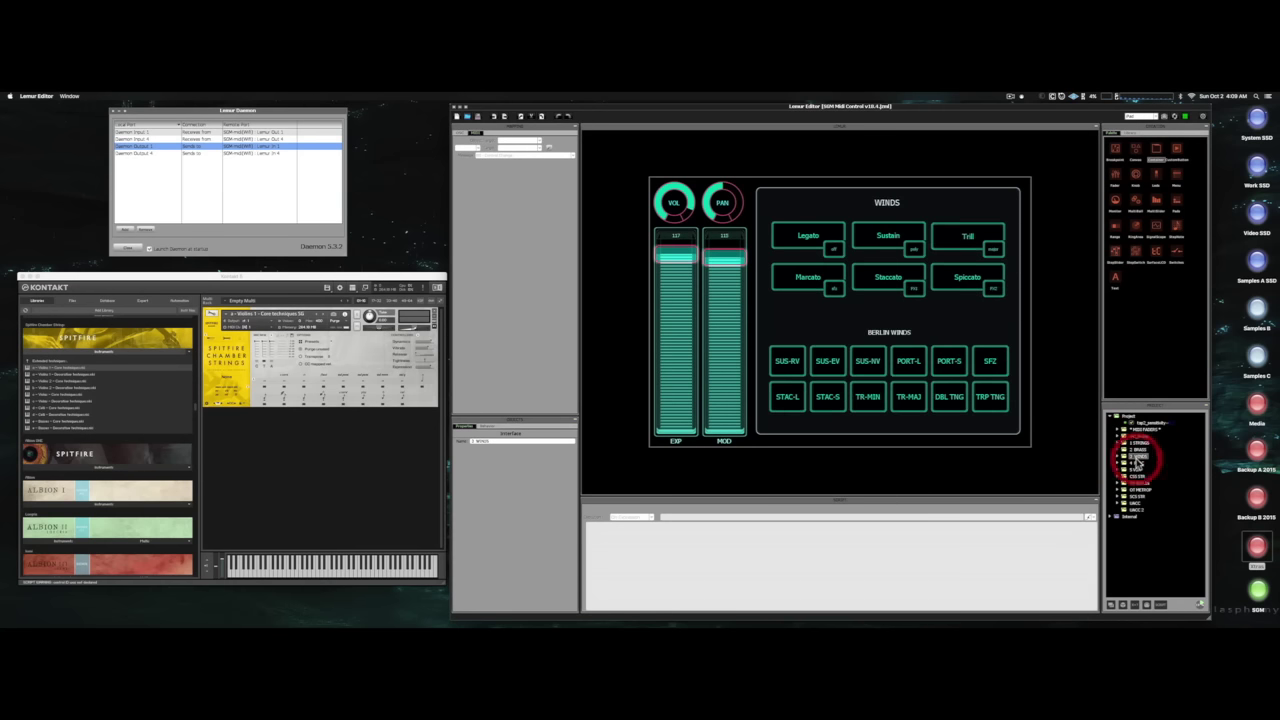
{"action": "left_click", "coordinate": [1137, 463]}
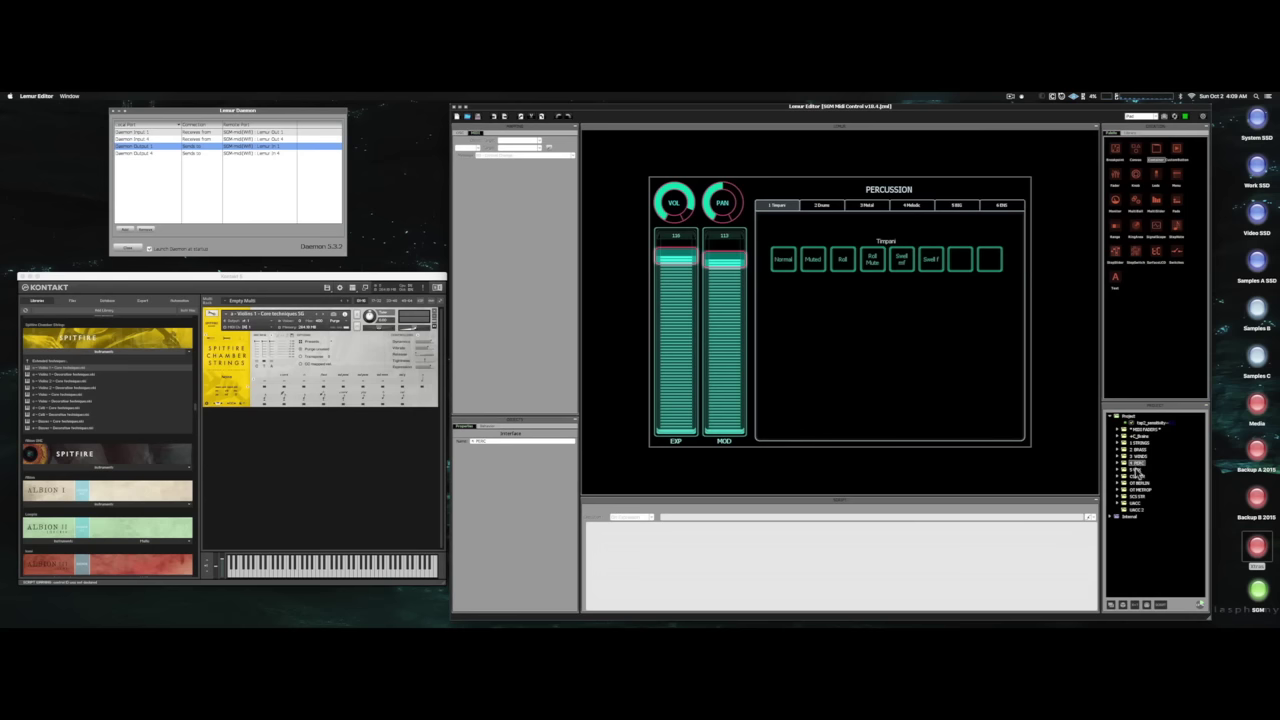
Review the CHOIR, CSS STRINGS, BERLIN, METROPOLIS and UACC pages, then open the empty interface.
{"action": "left_click", "coordinate": [1138, 471]}
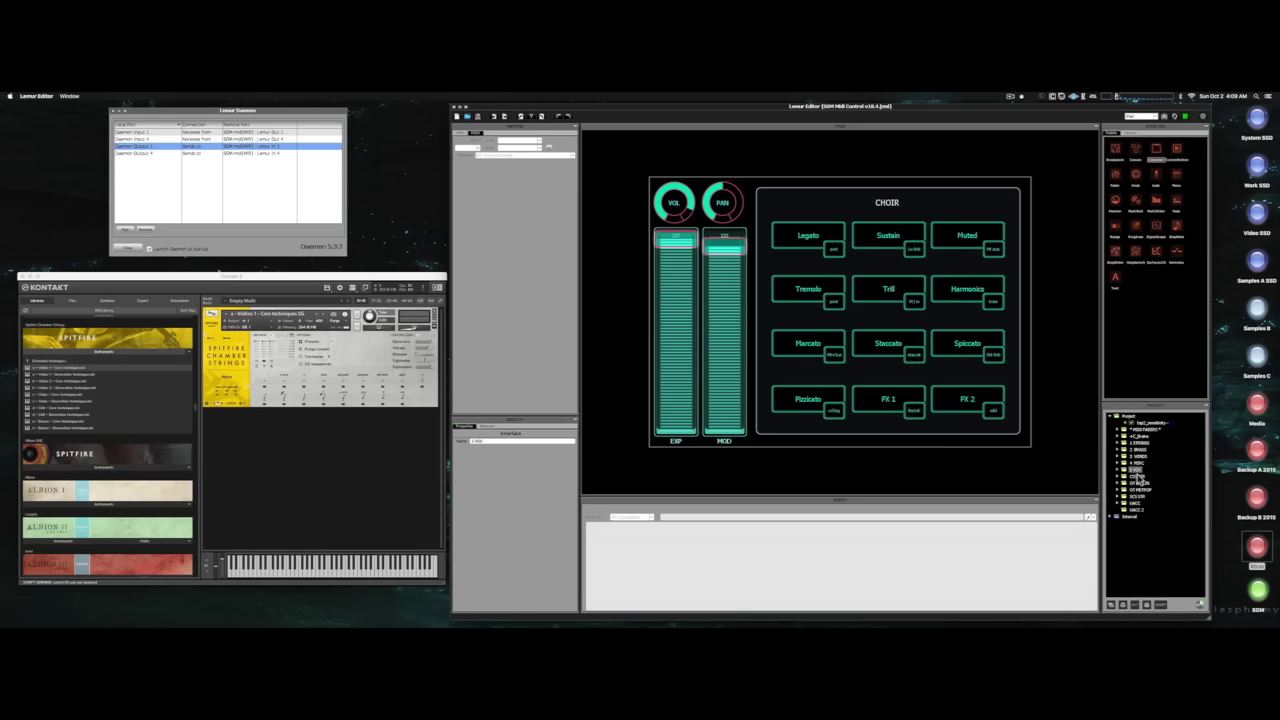
{"action": "left_click", "coordinate": [1138, 477]}
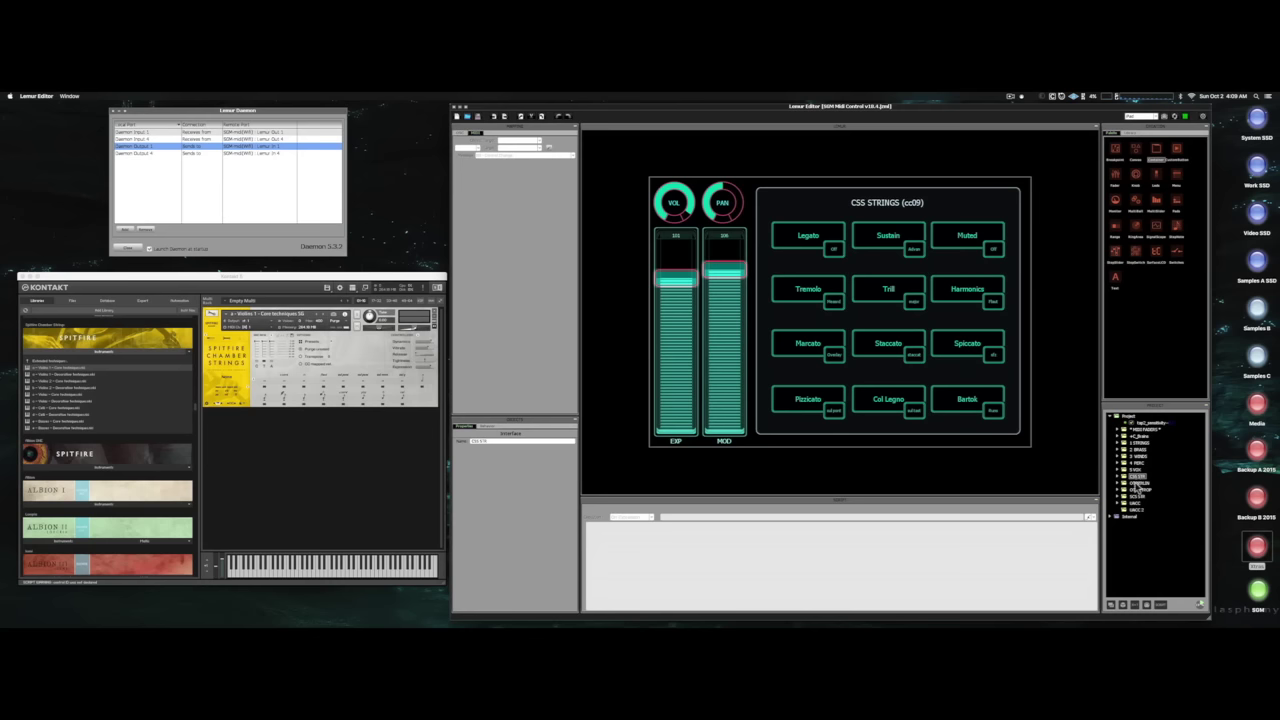
{"action": "left_click", "coordinate": [1137, 485]}
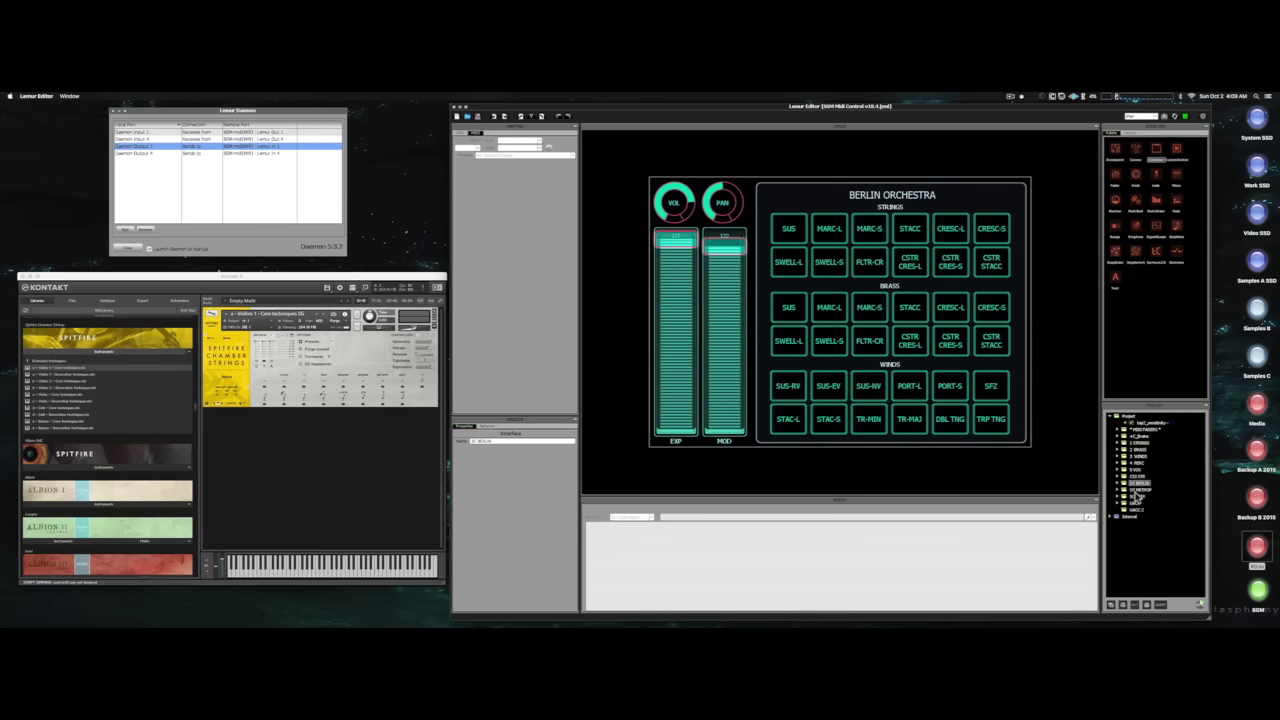
{"action": "left_click", "coordinate": [1136, 491]}
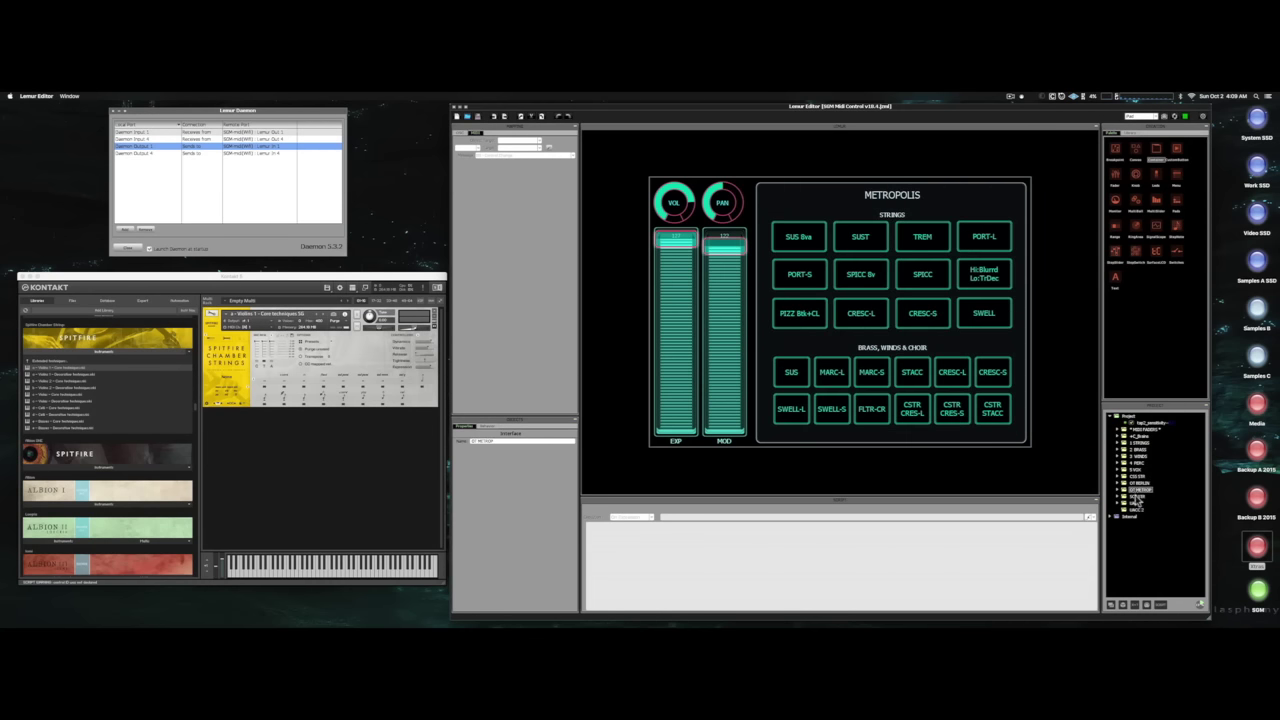
{"action": "left_click", "coordinate": [1136, 498]}
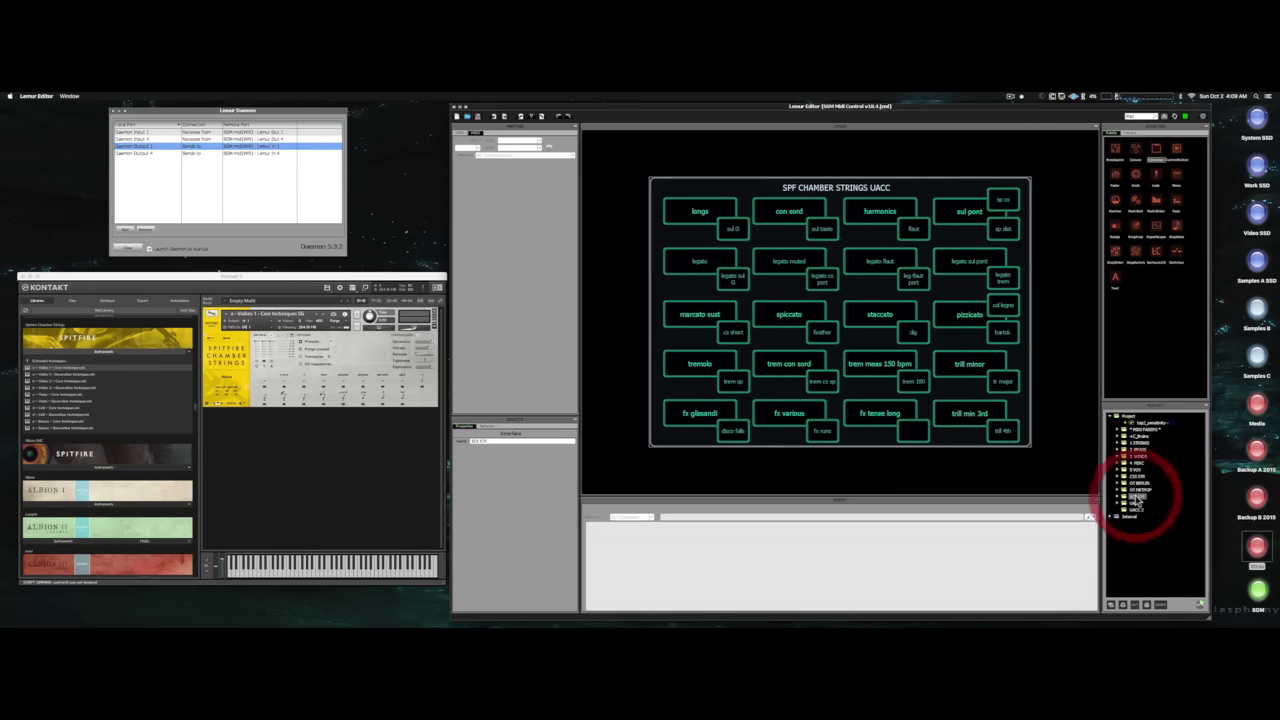
{"action": "left_click", "coordinate": [1137, 506]}
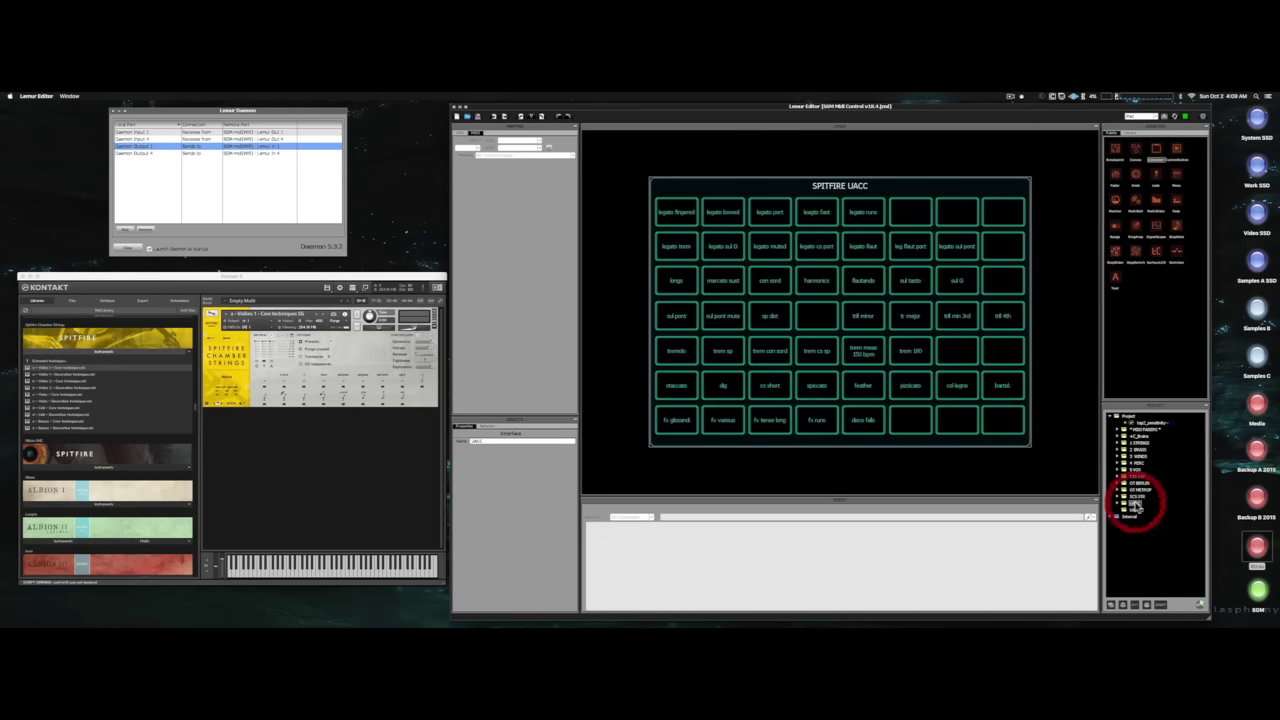
{"action": "left_click", "coordinate": [1137, 511]}
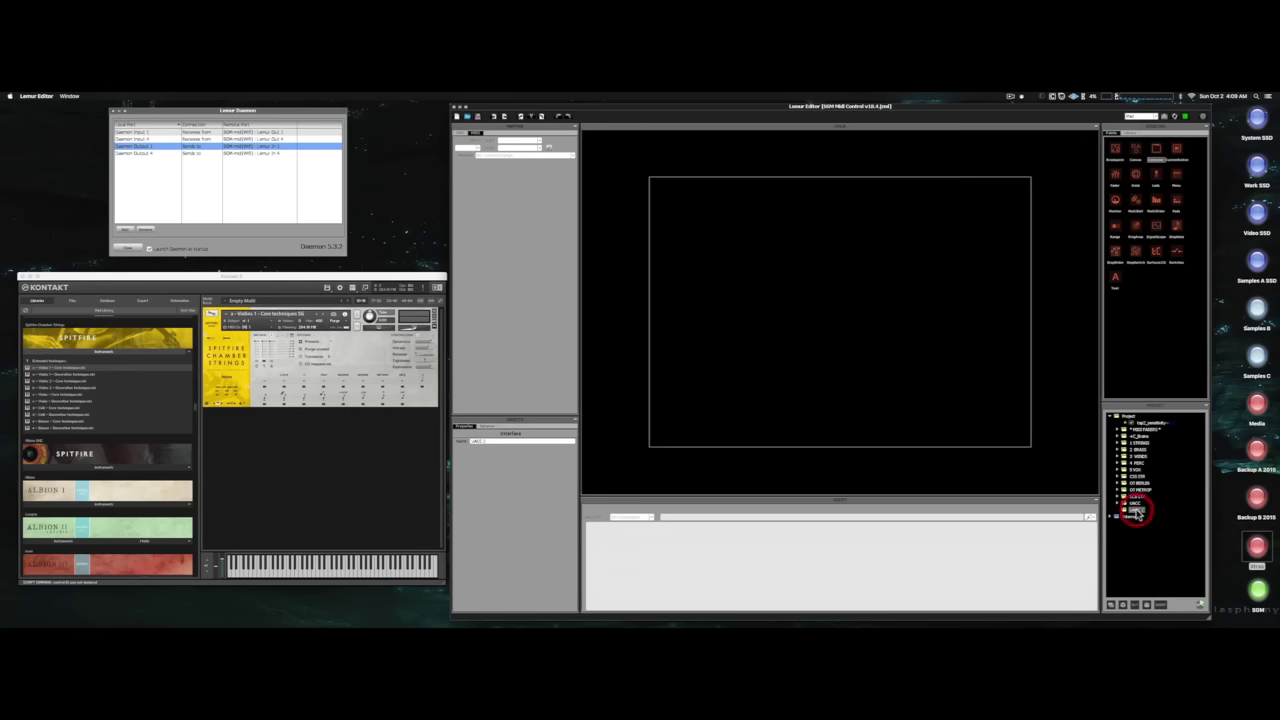
Drop a Container onto the UACC 2 page and drag its corners to fill the page.
{"action": "left_click", "coordinate": [1128, 133]}
{"action": "left_click", "coordinate": [1114, 133]}
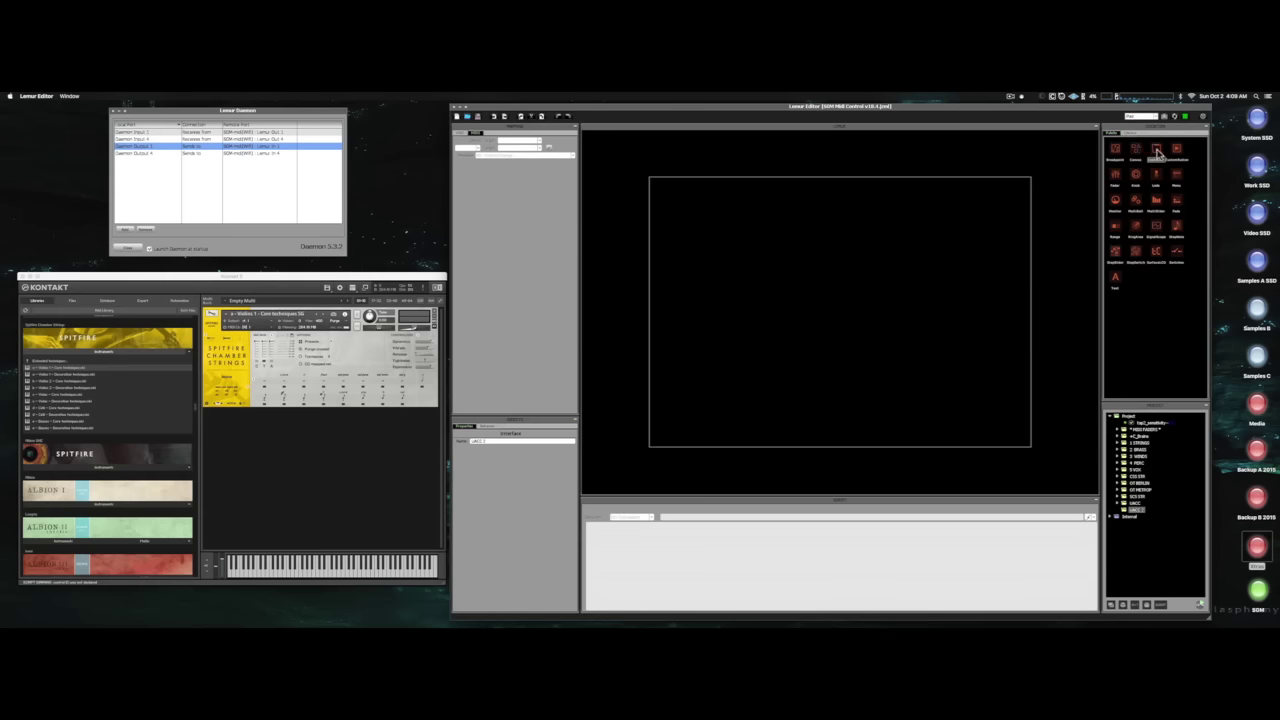
{"action": "left_click_drag", "start_coordinate": [1157, 150], "coordinate": [815, 242]}
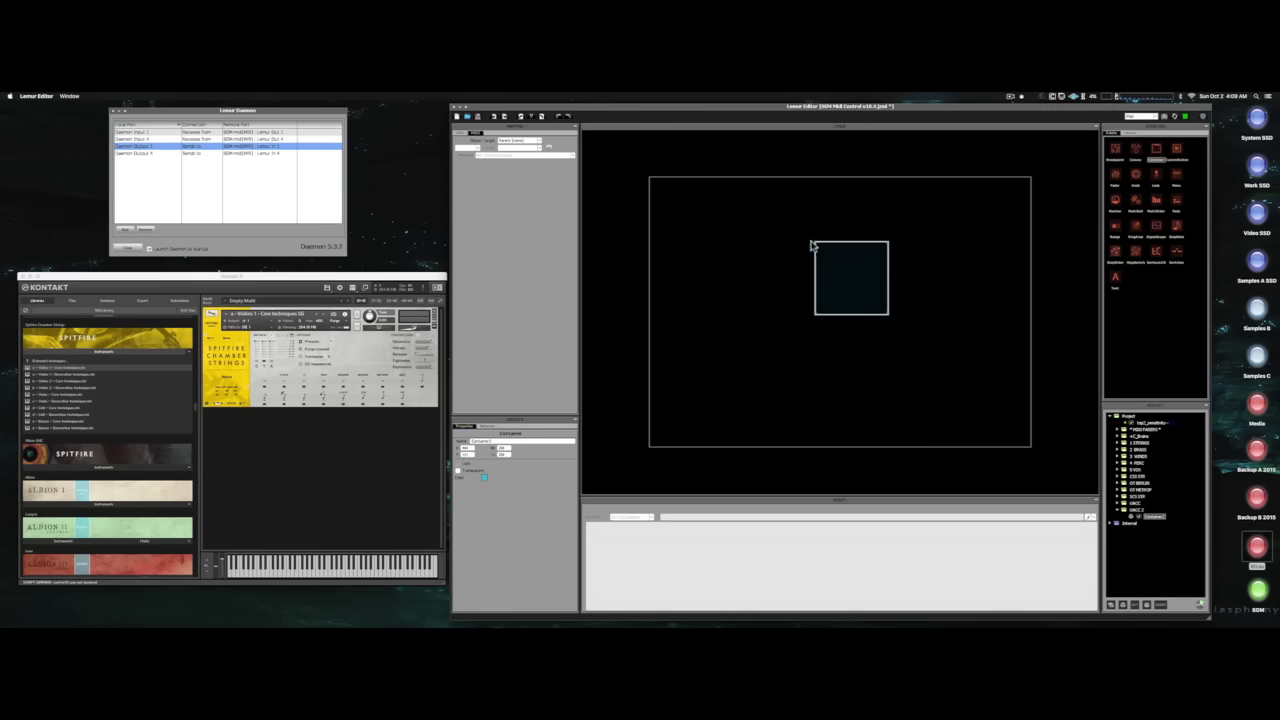
{"action": "left_click", "coordinate": [818, 243]}
{"action": "left_click_drag", "start_coordinate": [818, 243], "coordinate": [653, 174]}
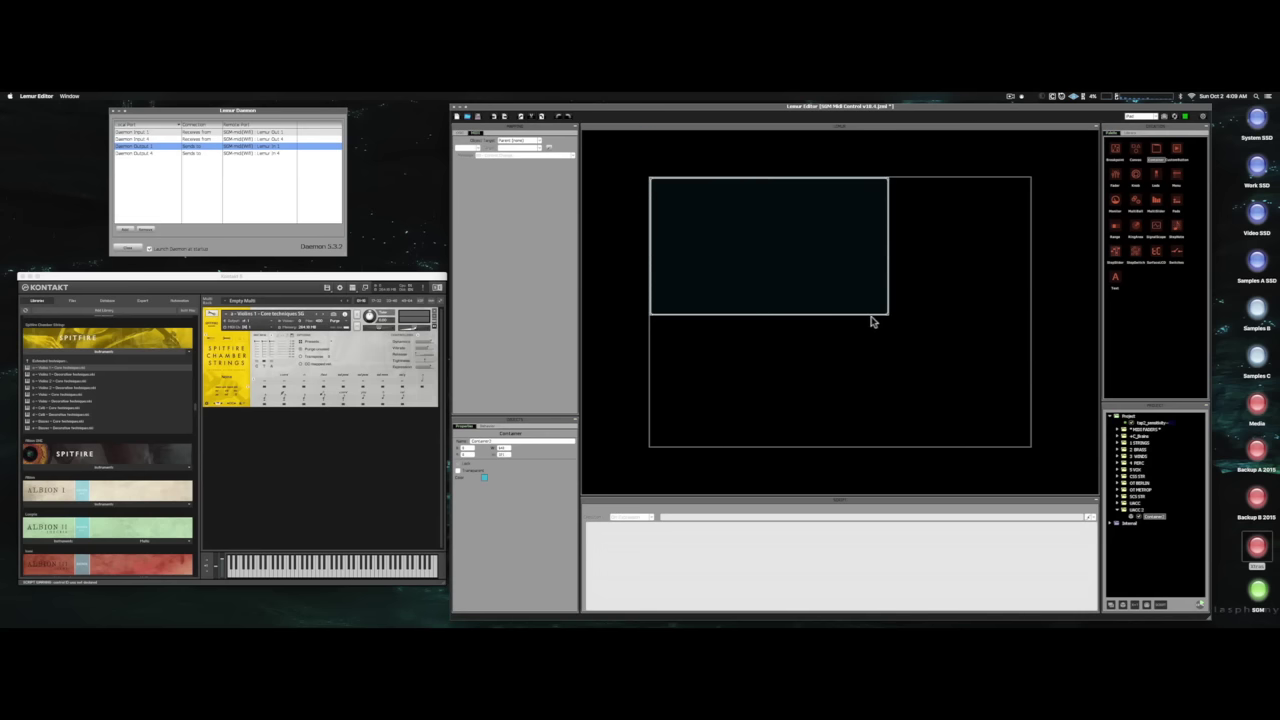
{"action": "left_click_drag", "start_coordinate": [888, 313], "coordinate": [1030, 445]}
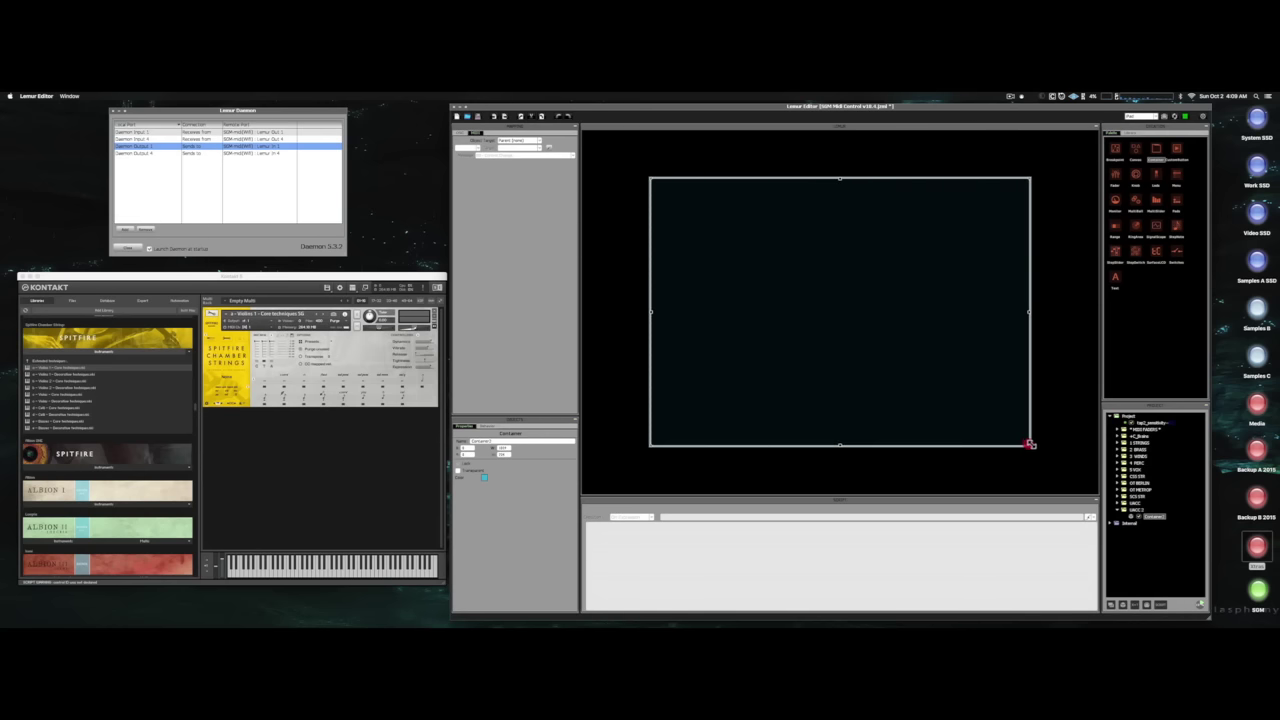
{"action": "left_click", "coordinate": [840, 305]}
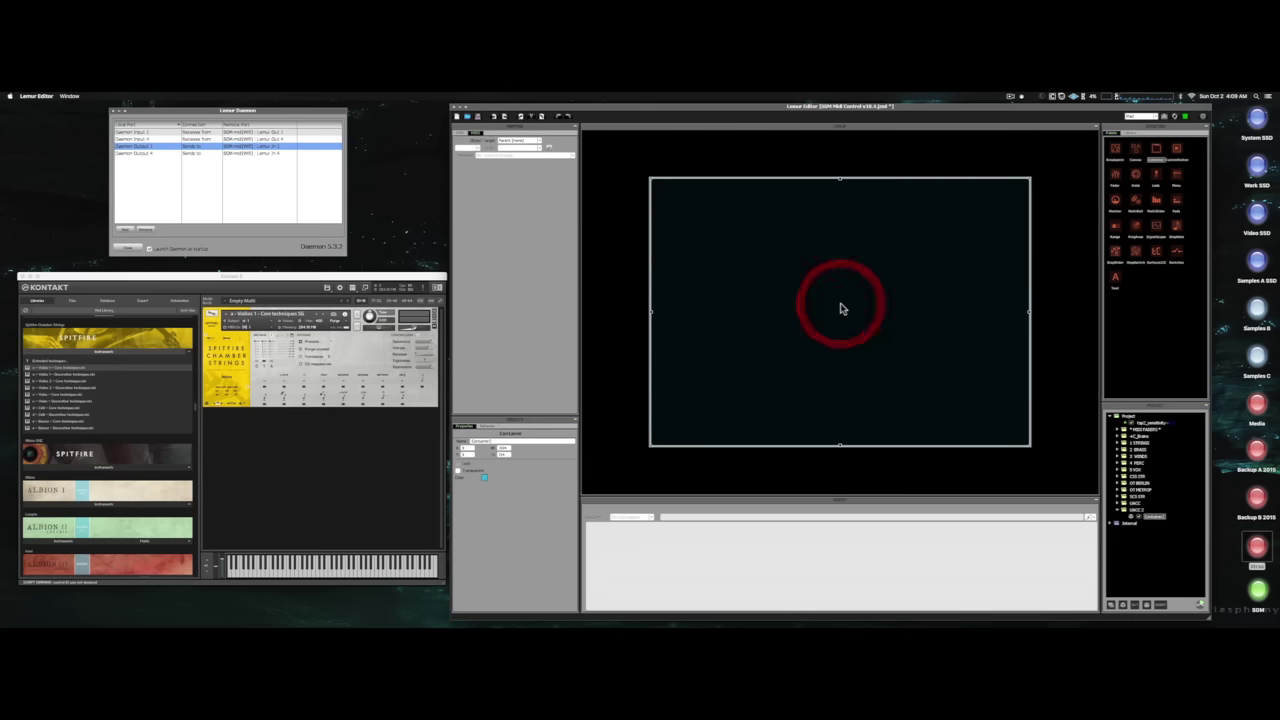
Drop a CustomButton into the Container's top-left corner and select it.
{"action": "left_click", "coordinate": [1180, 334]}
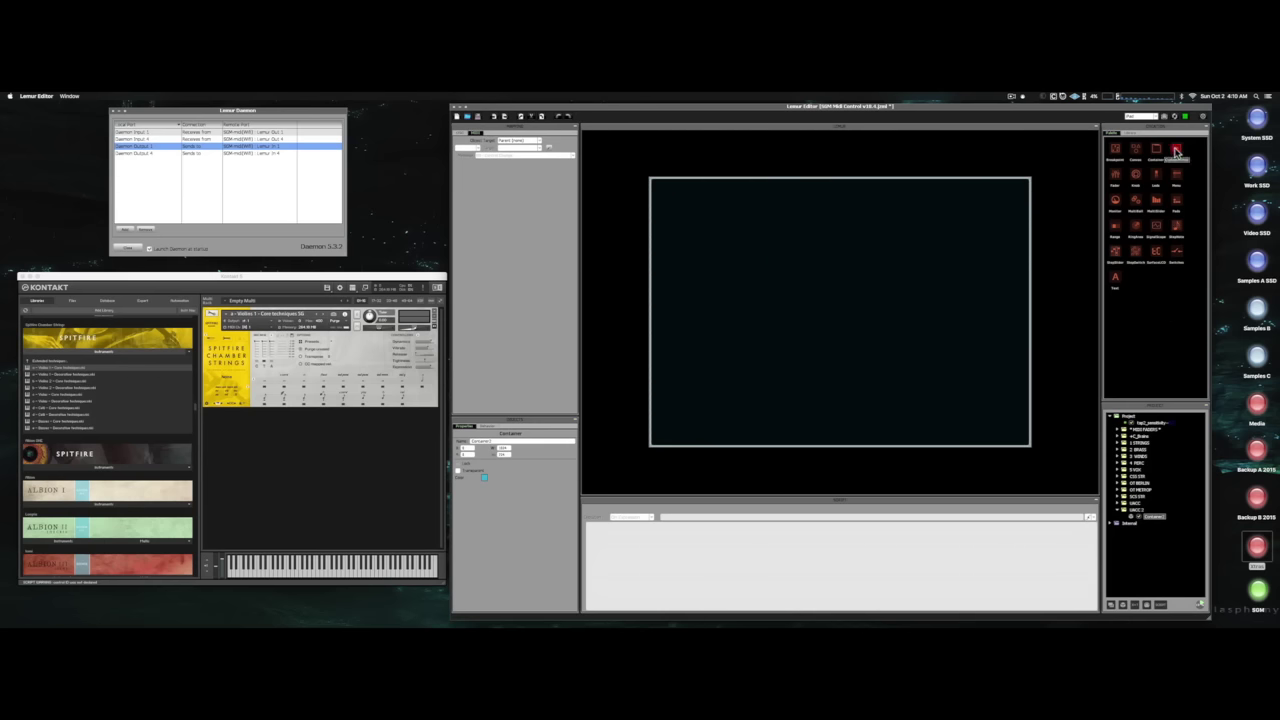
{"action": "left_click_drag", "start_coordinate": [1177, 152], "coordinate": [690, 215]}
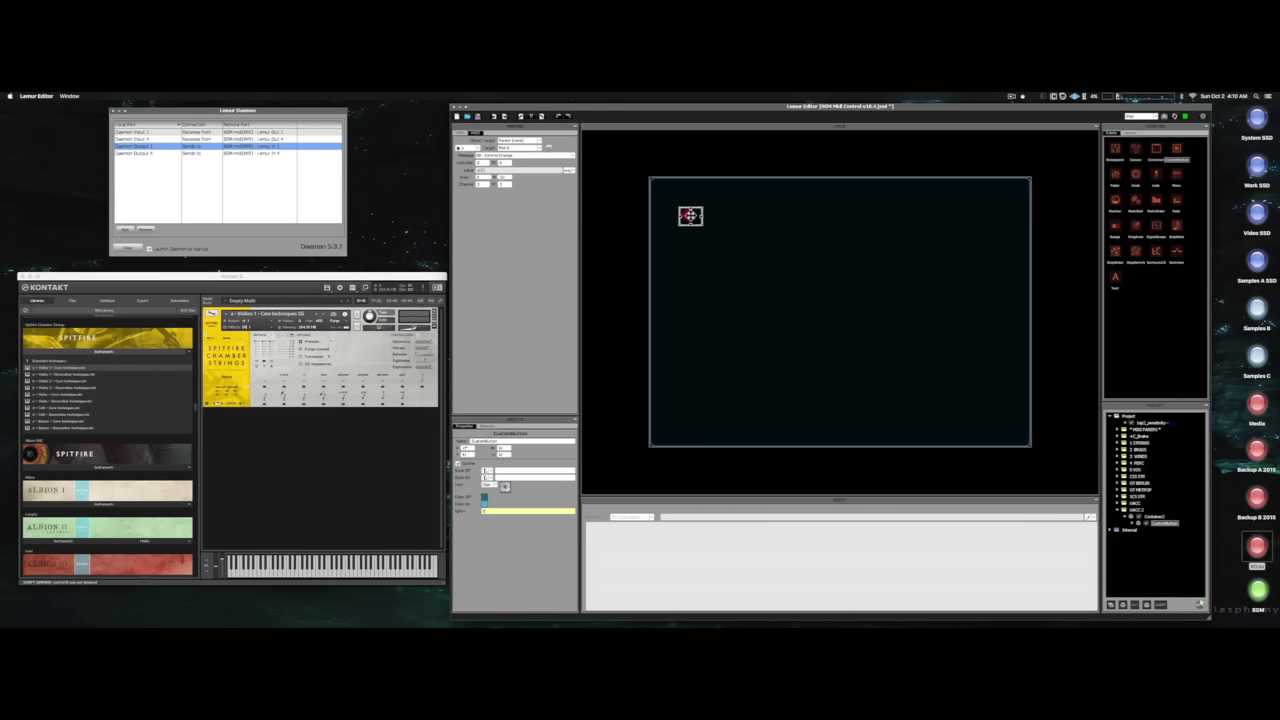
{"action": "left_click", "coordinate": [690, 216]}
Set the CustomButton's Color On to pink and Color Off to teal/cyan.
{"action": "left_click", "coordinate": [484, 497]}
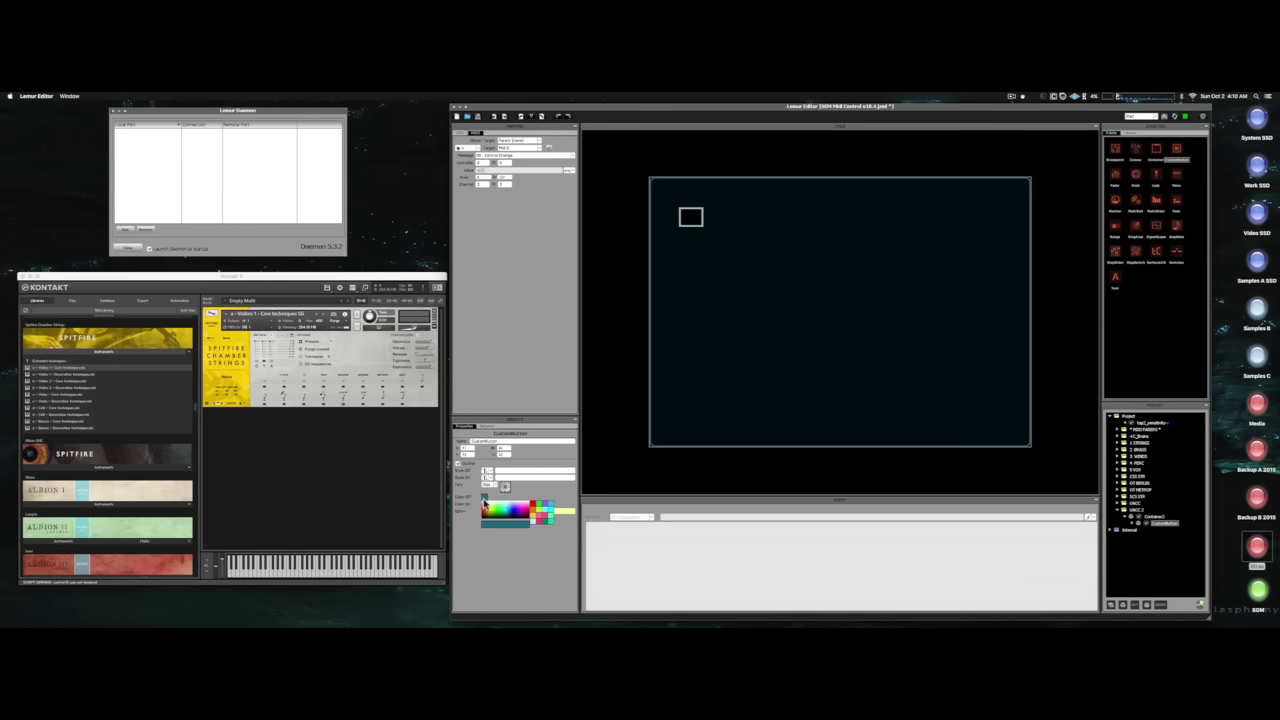
{"action": "left_click", "coordinate": [545, 523]}
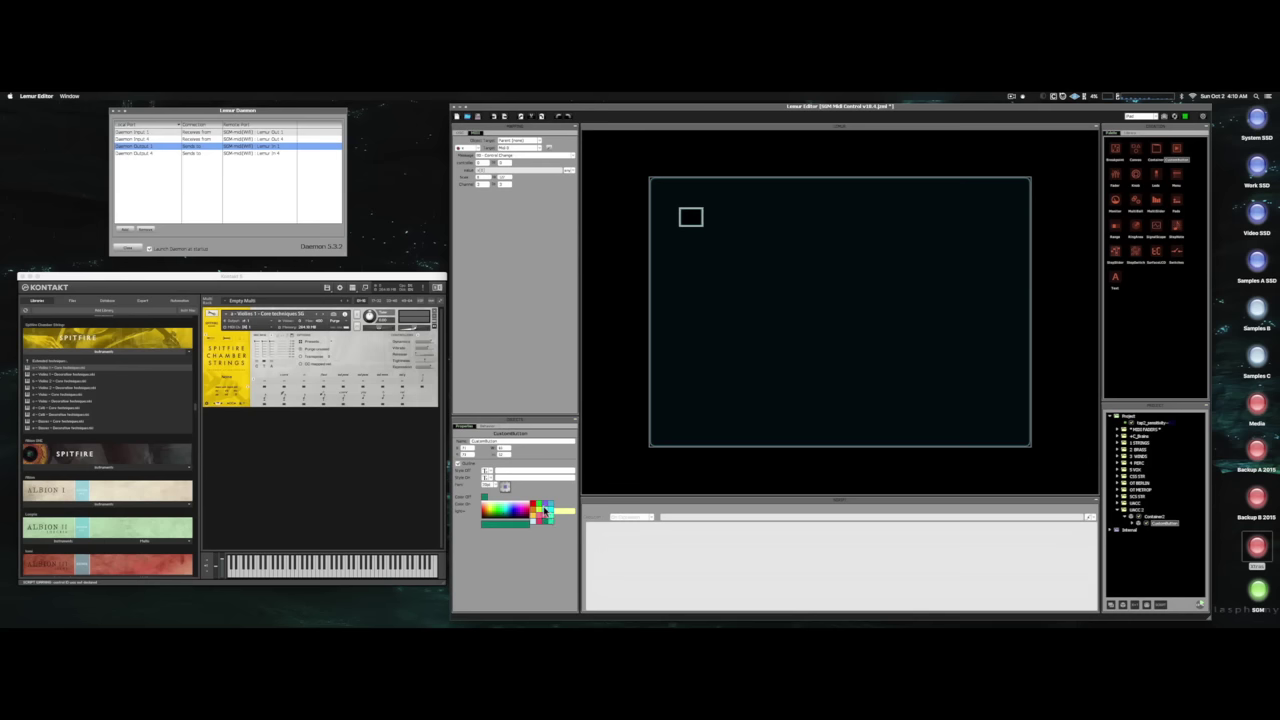
{"action": "left_click", "coordinate": [538, 488]}
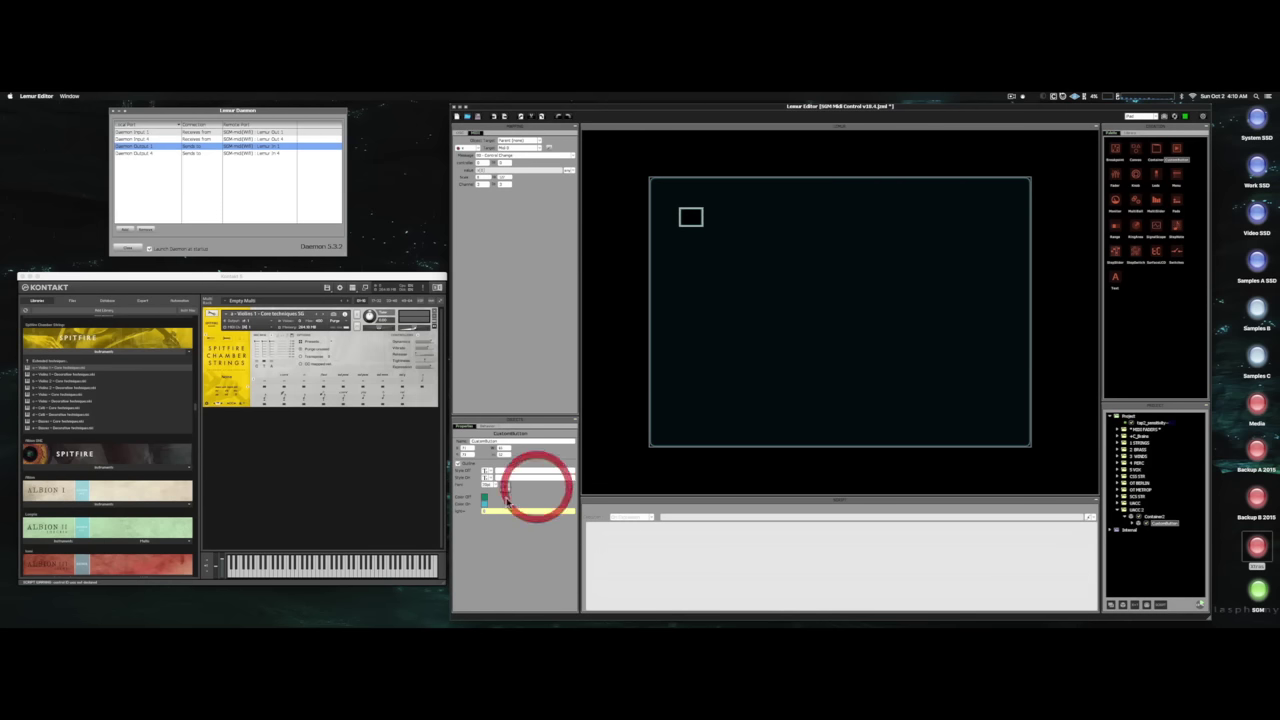
{"action": "left_click", "coordinate": [486, 502]}
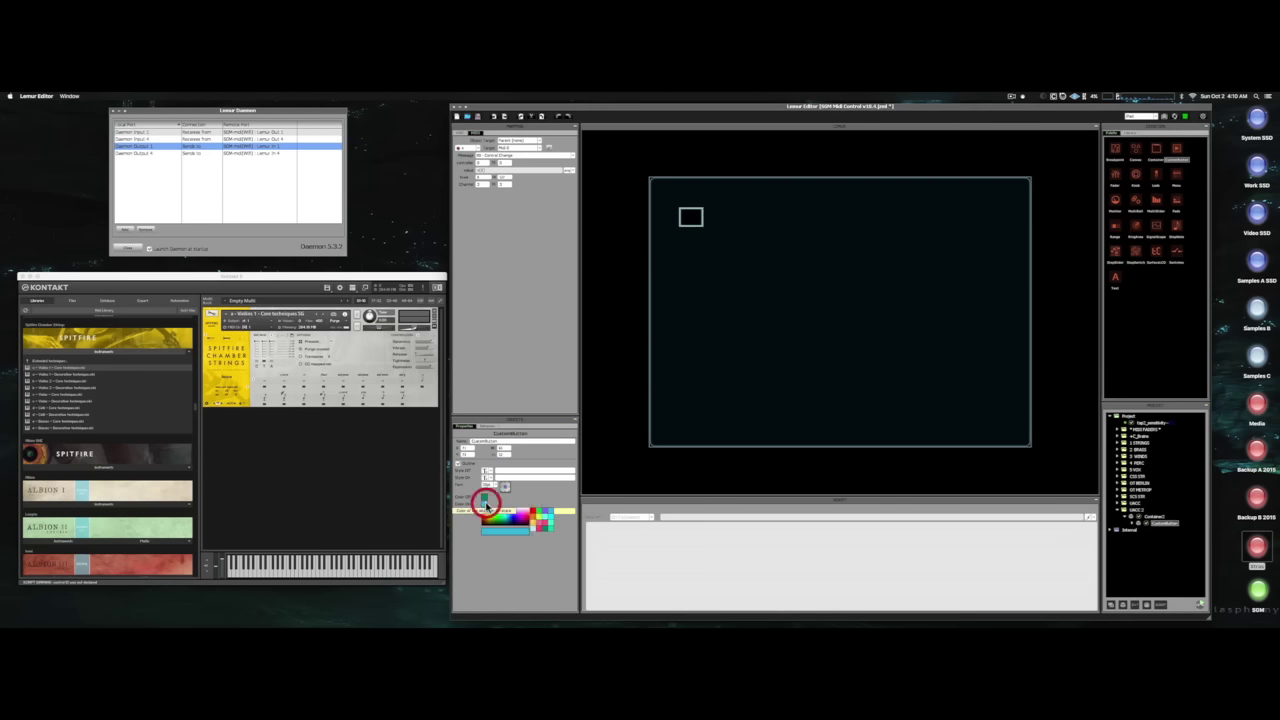
{"action": "left_click", "coordinate": [544, 523]}
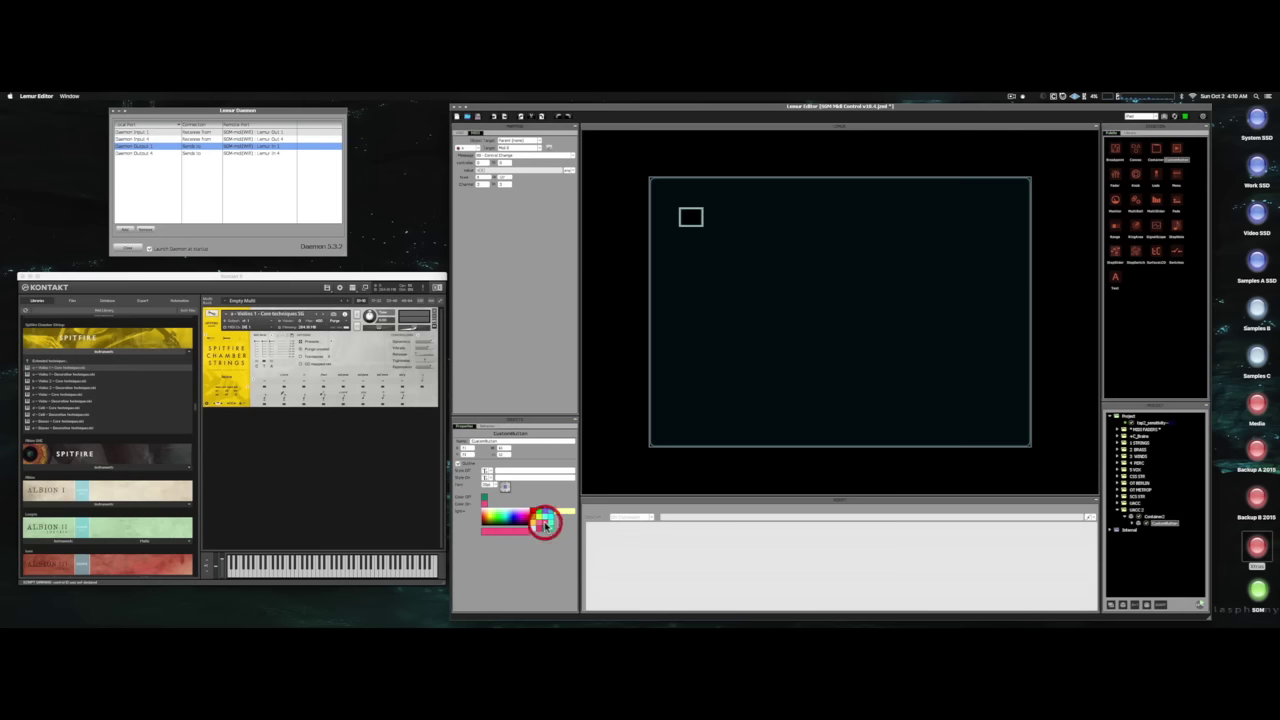
{"action": "left_click", "coordinate": [490, 496]}
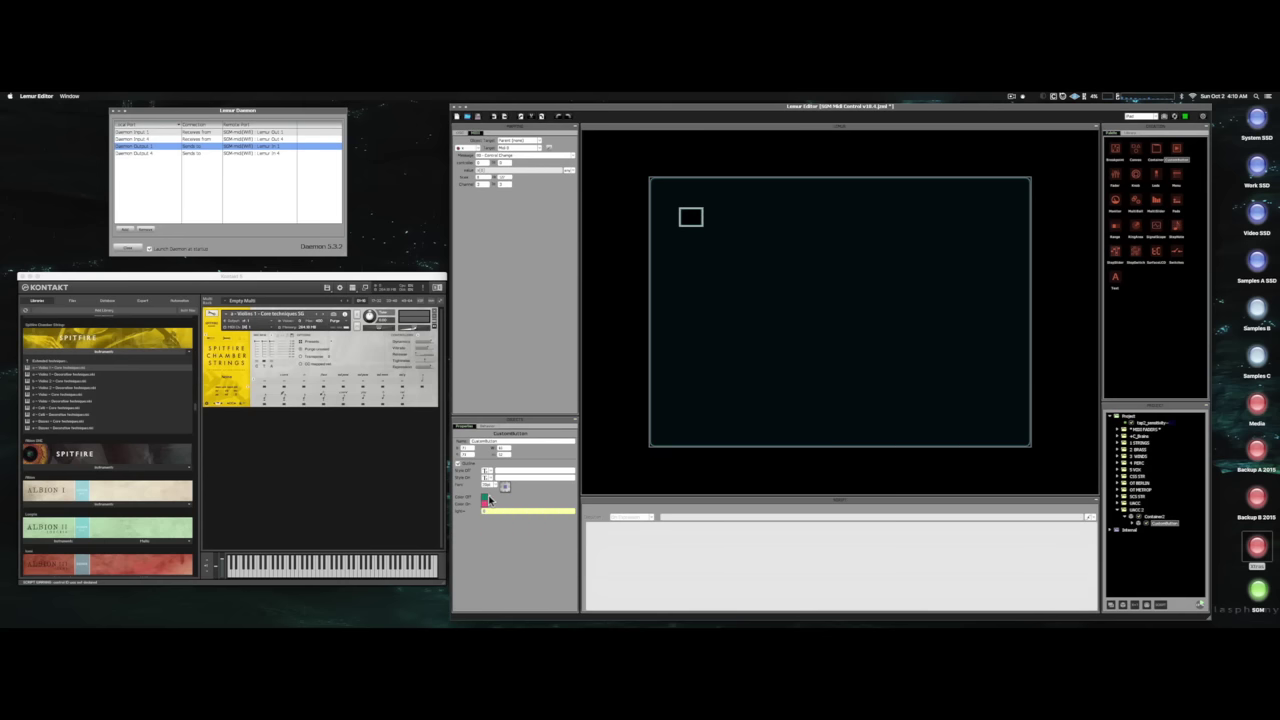
{"action": "left_click", "coordinate": [486, 497]}
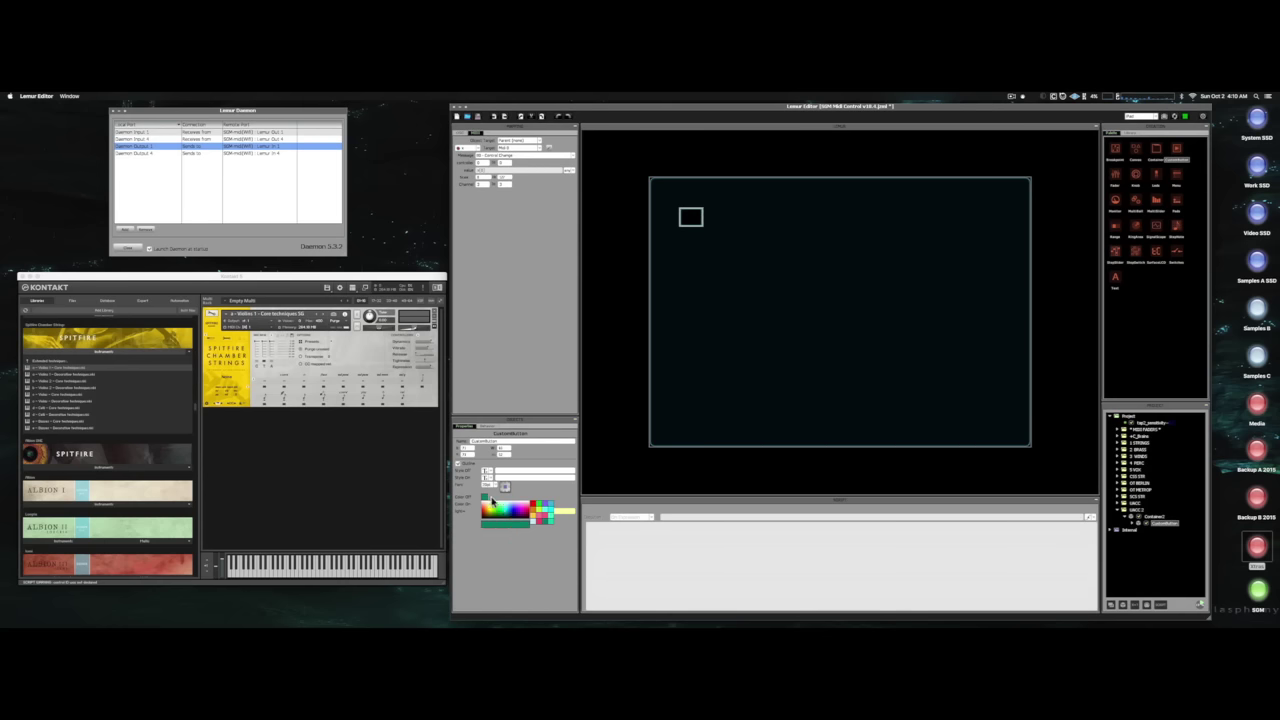
{"action": "left_click", "coordinate": [543, 514]}
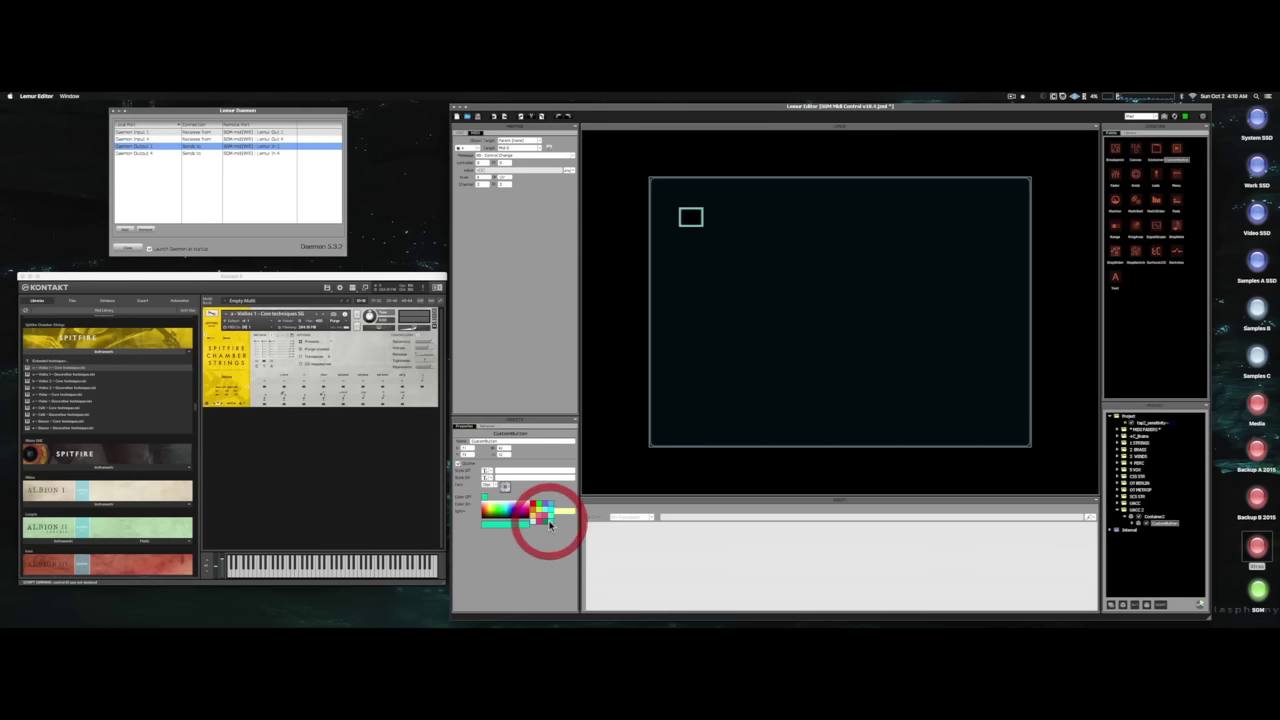
{"action": "left_click", "coordinate": [543, 543]}
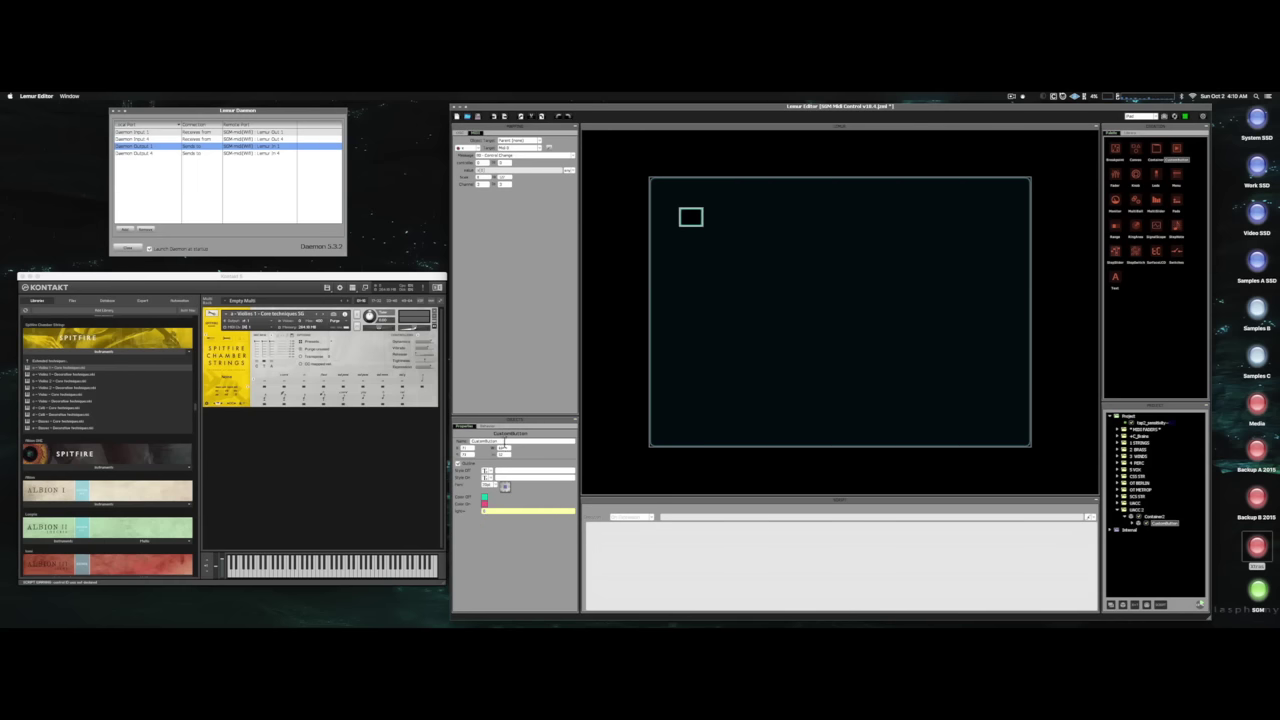
{"action": "left_click", "coordinate": [741, 289]}
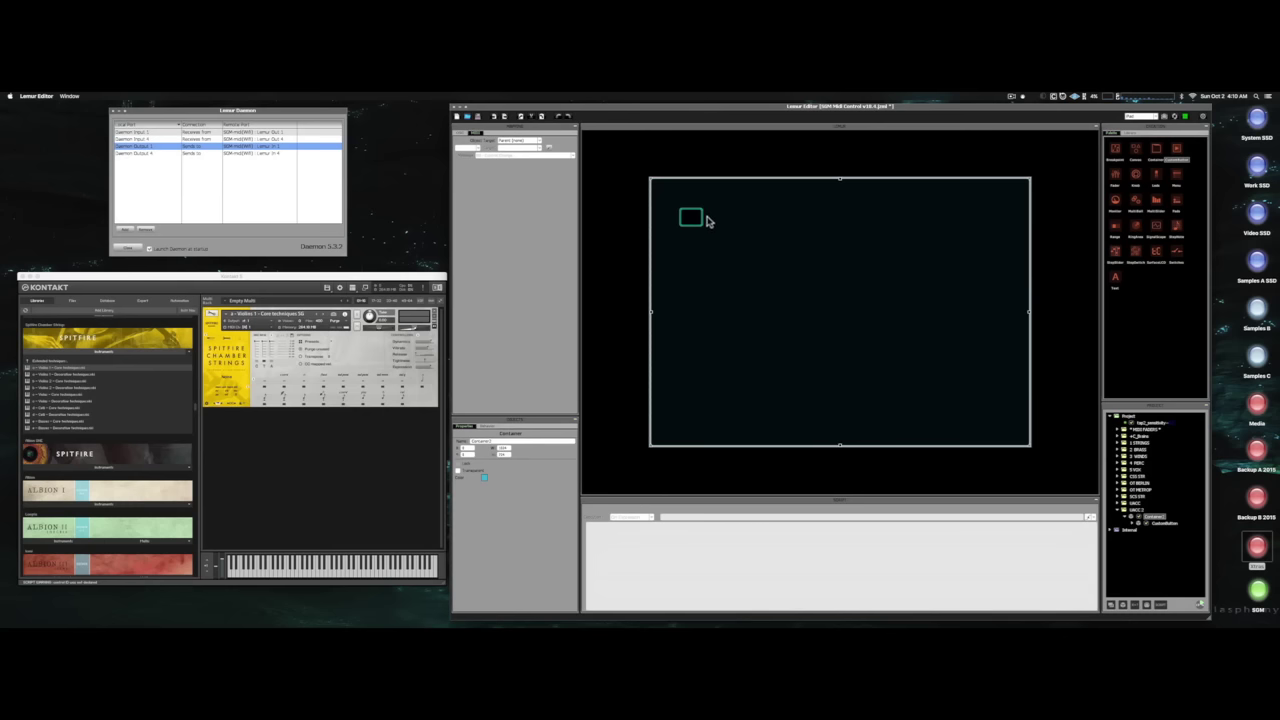
{"action": "key", "text": "super+e"}
{"action": "left_click", "coordinate": [762, 366]}
{"action": "left_click", "coordinate": [700, 211]}
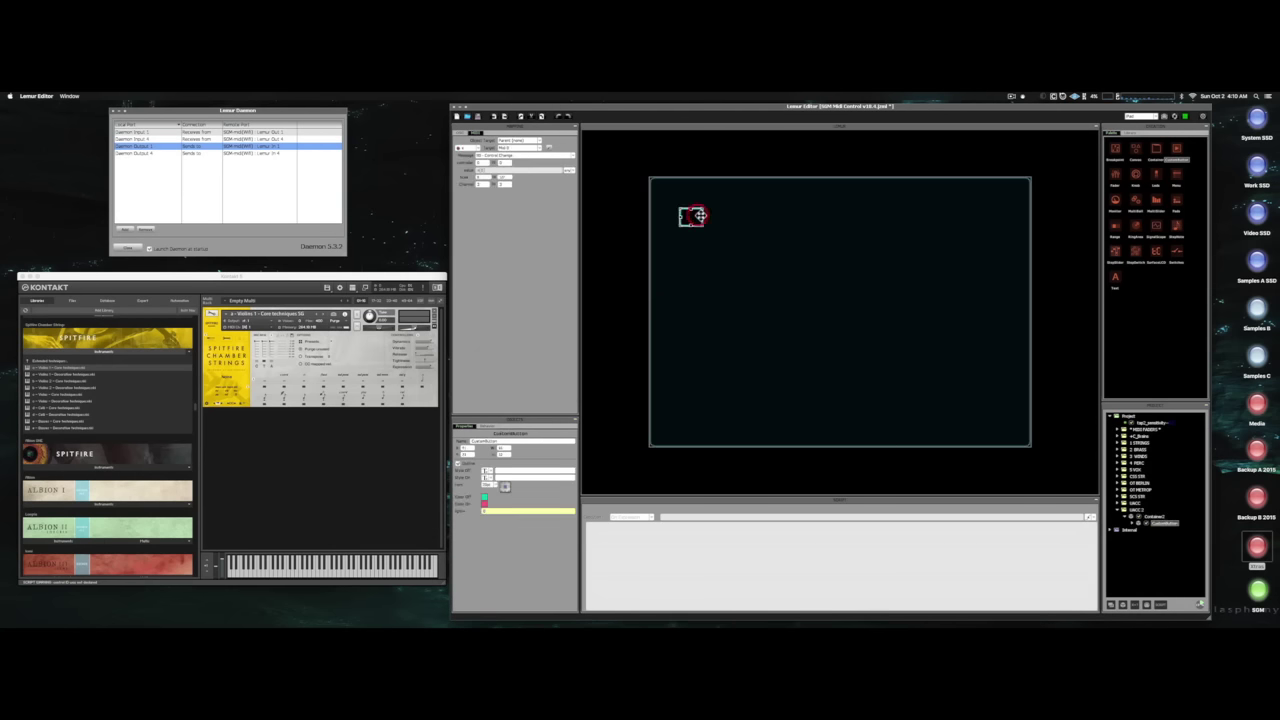
{"action": "left_click", "coordinate": [711, 283]}
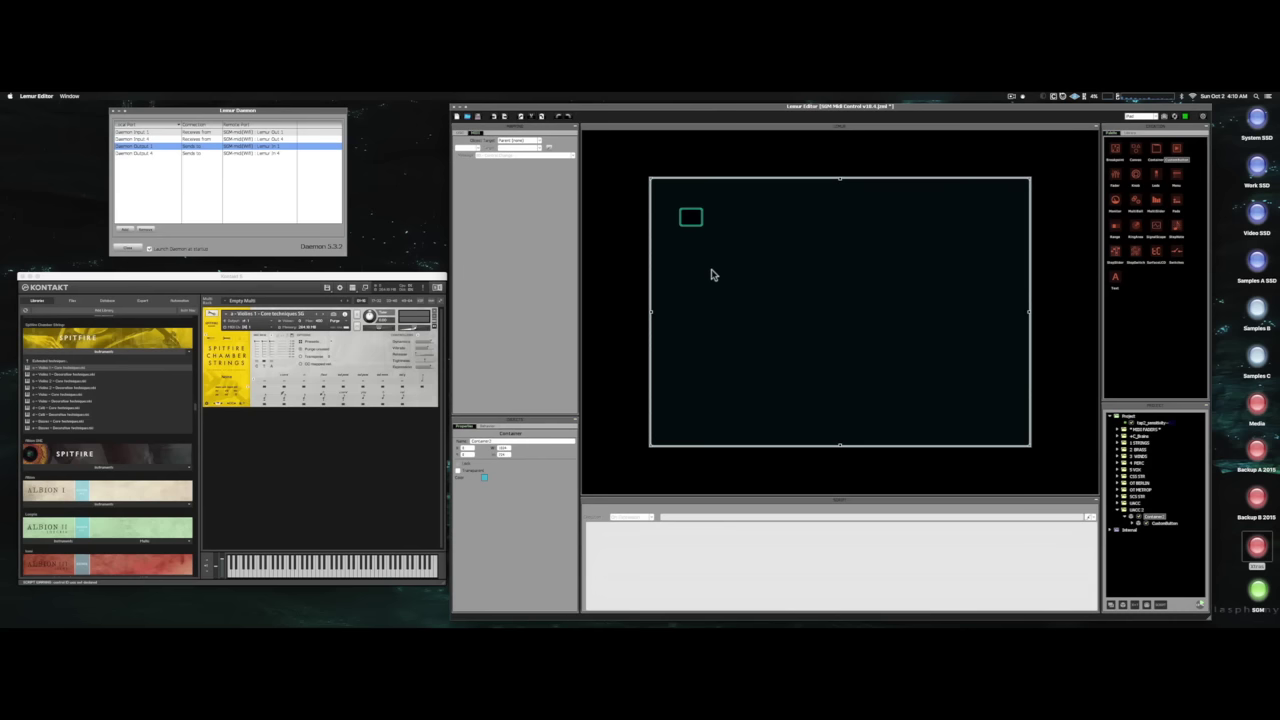
{"action": "left_click", "coordinate": [690, 219]}
{"action": "left_click", "coordinate": [690, 219]}
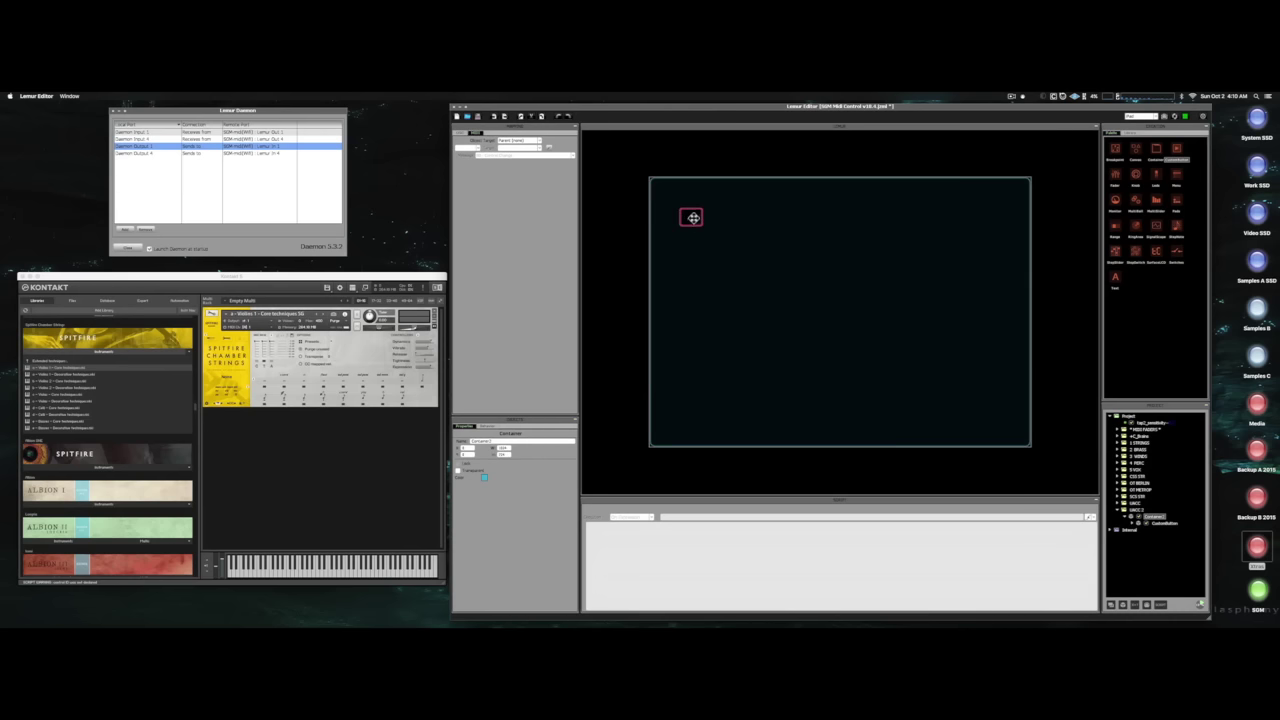
{"action": "left_click", "coordinate": [692, 218]}
{"action": "left_click", "coordinate": [693, 218]}
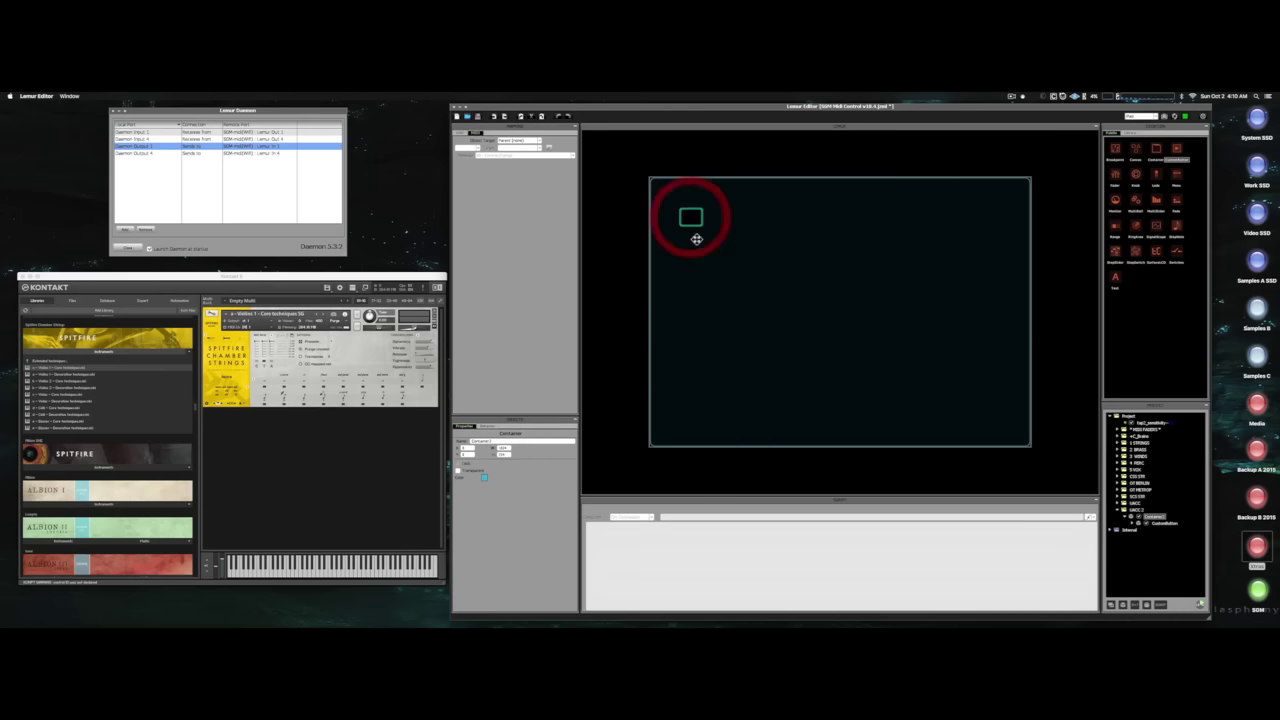
{"action": "left_click", "coordinate": [697, 295]}
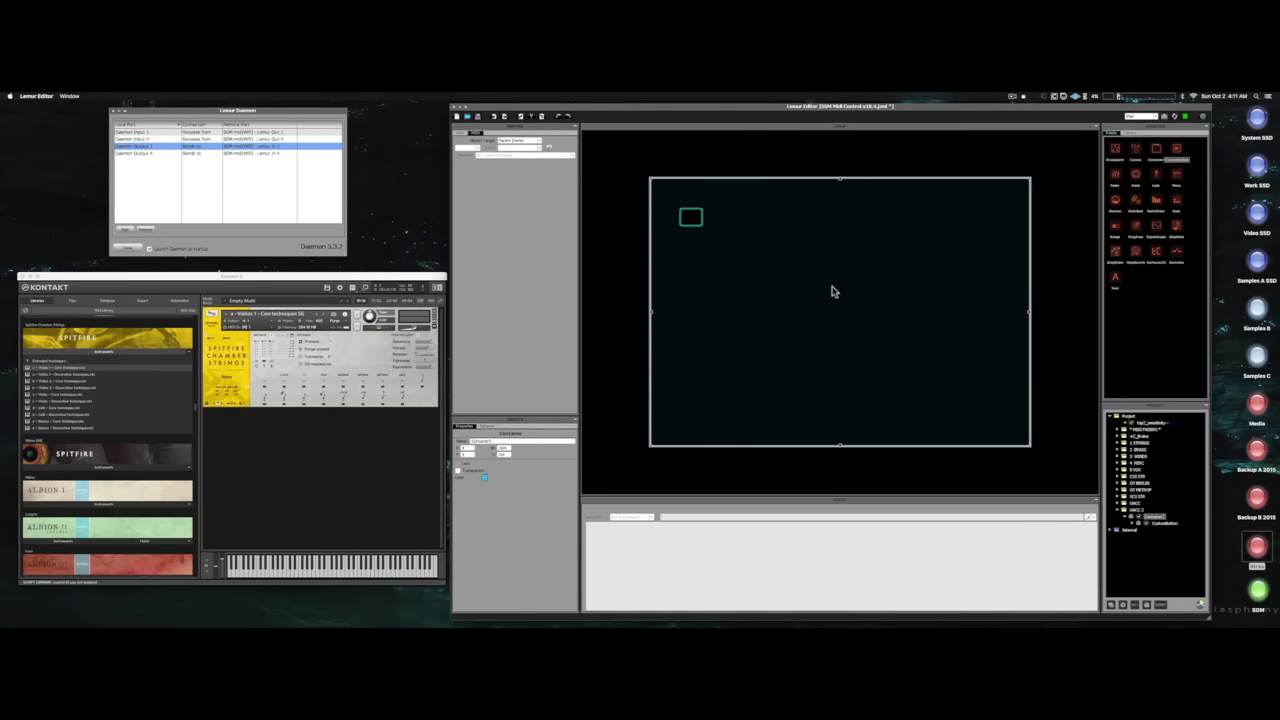
{"action": "left_click", "coordinate": [691, 218]}
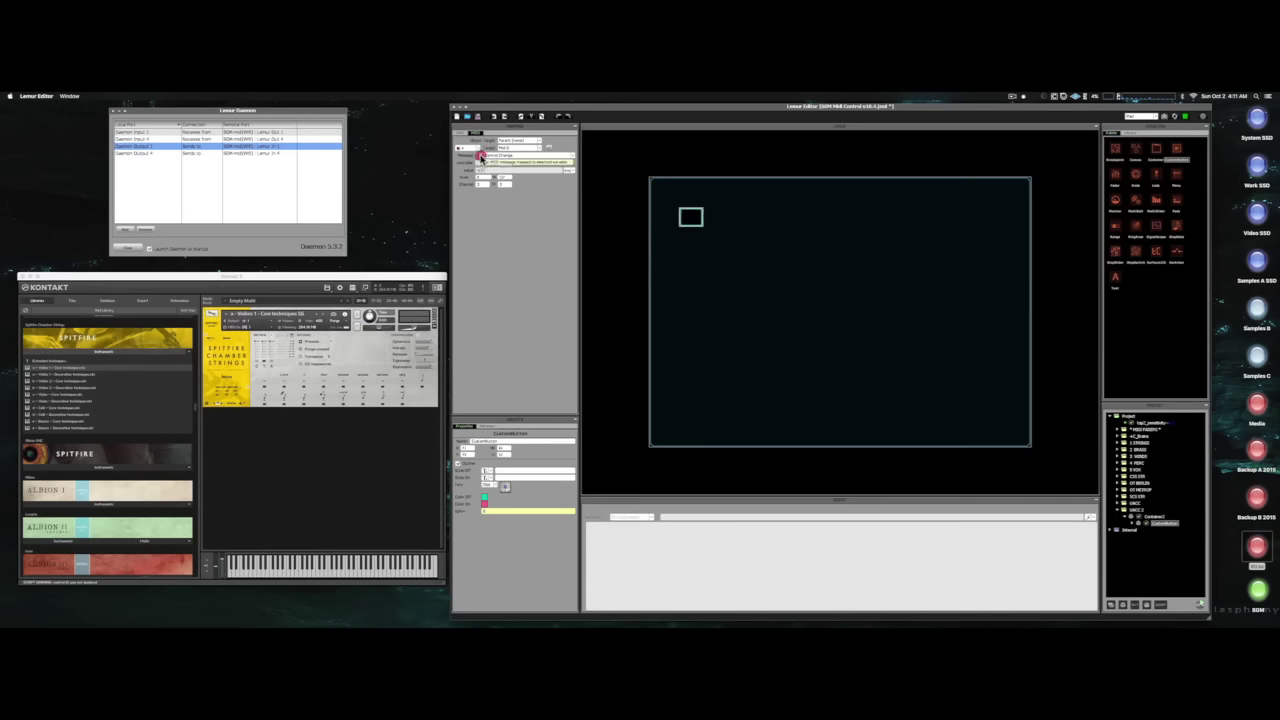
Keep the button's message as B0 - Control Change and edit its Controller number.
{"action": "left_click", "coordinate": [481, 157]}
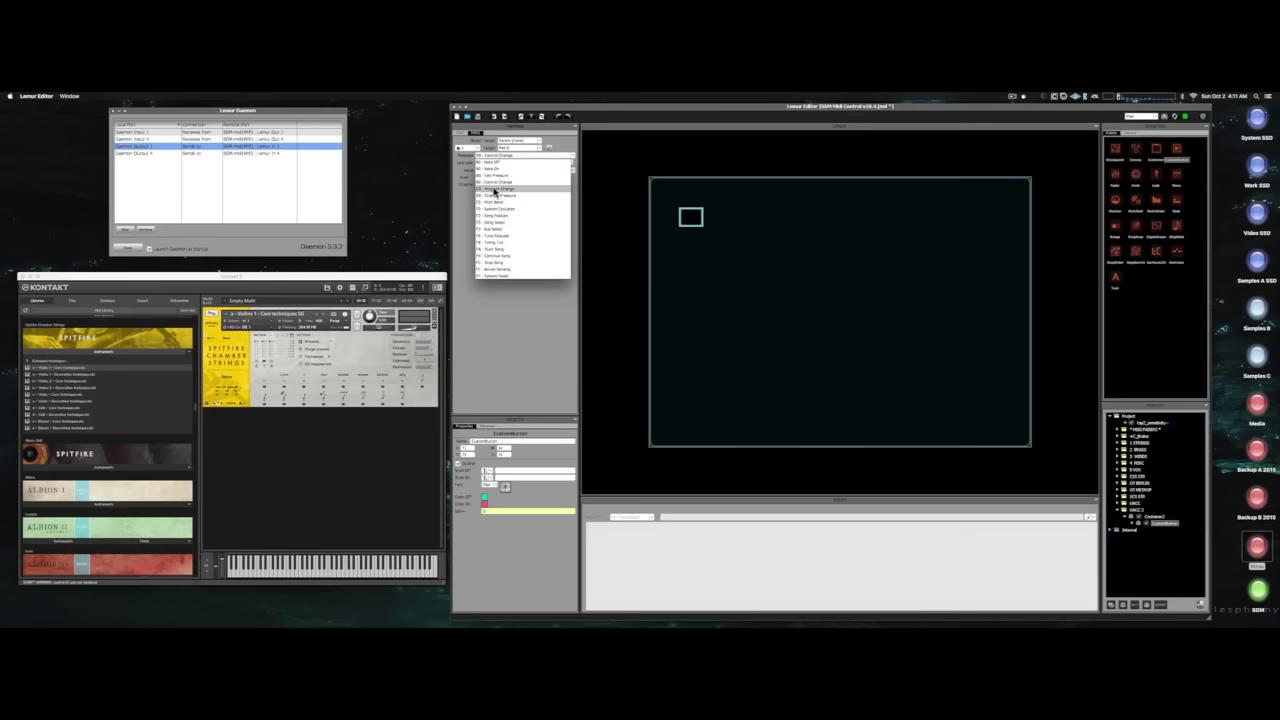
{"action": "left_click", "coordinate": [492, 182]}
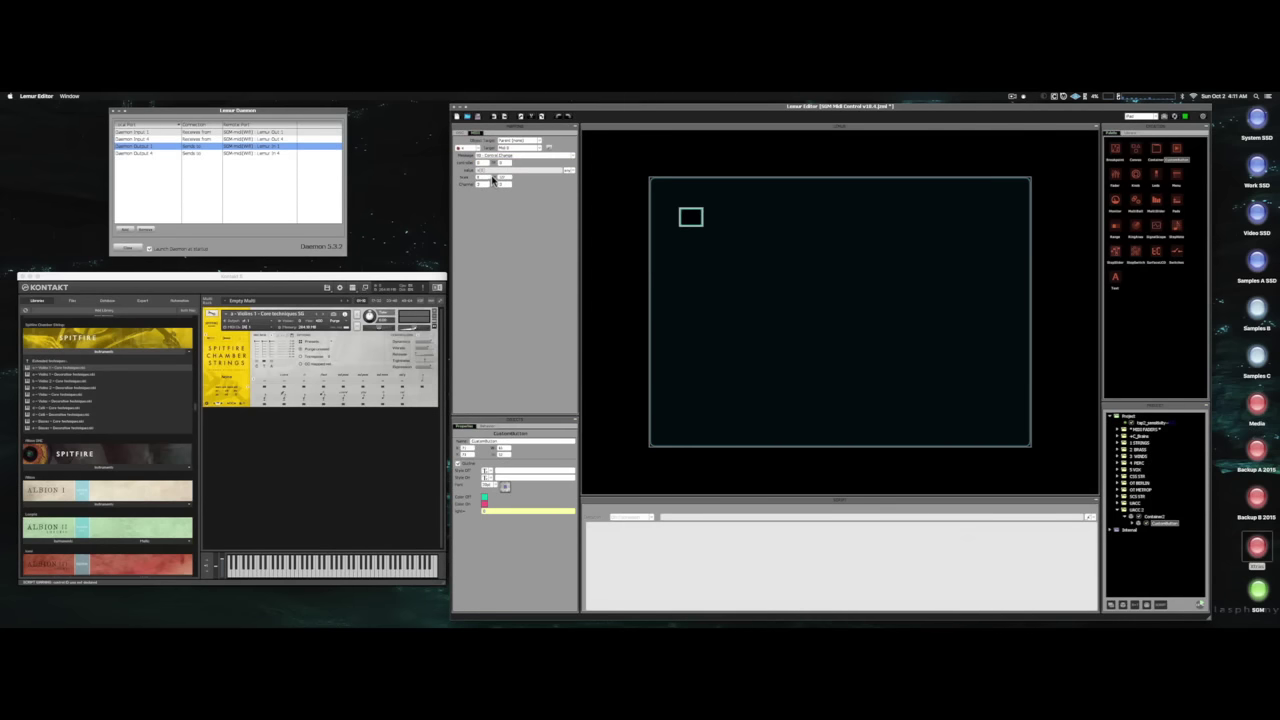
{"action": "left_click", "coordinate": [483, 161]}
{"action": "left_click", "coordinate": [509, 163]}
{"action": "left_click", "coordinate": [498, 206]}
Check Kontakt's articulation response, then return to the button's scale upper bound in Lemur Editor.
{"action": "left_click", "coordinate": [266, 385]}
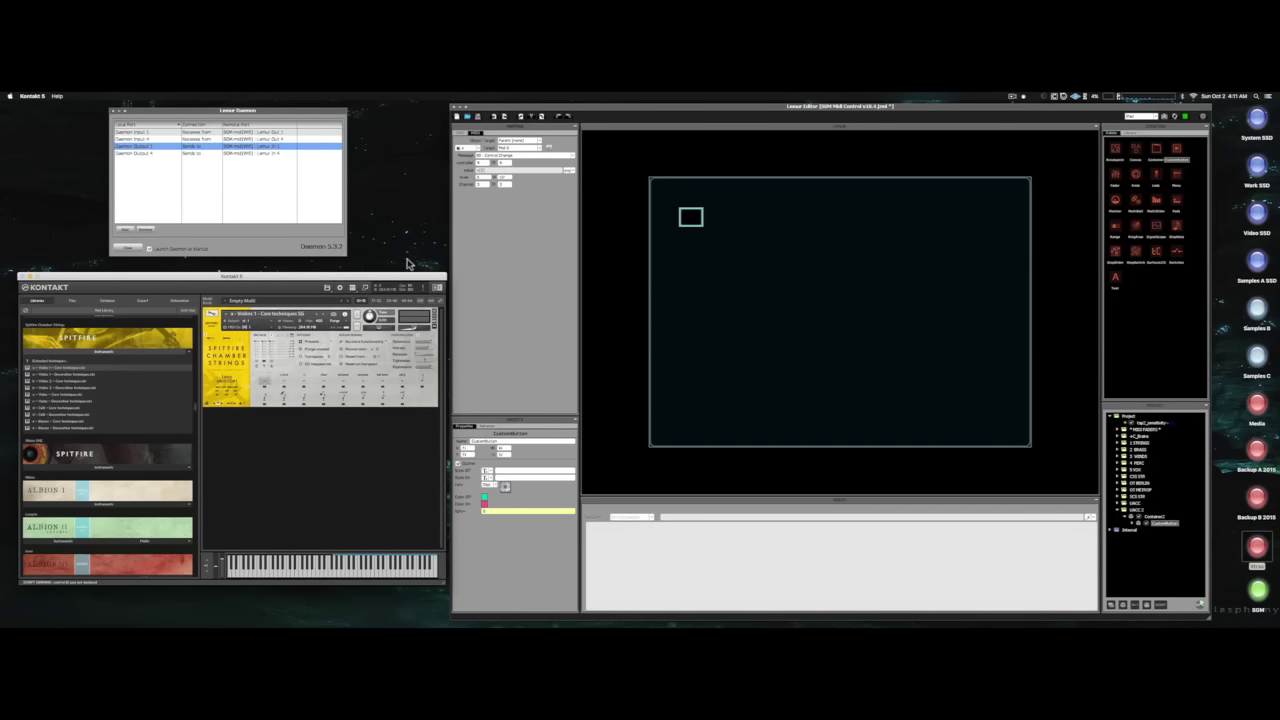
{"action": "left_click", "coordinate": [489, 177]}
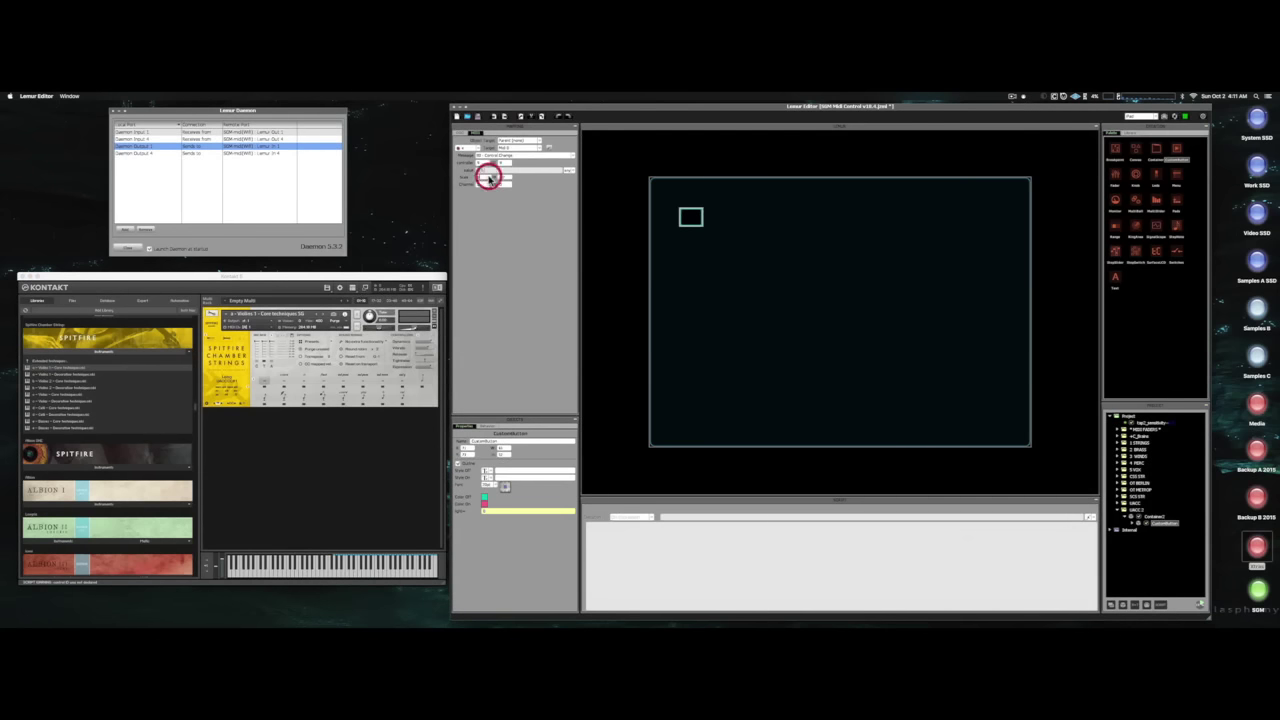
{"action": "left_click", "coordinate": [507, 178]}
Set the test button's Value to send only when it goes from 0 to positive.
{"action": "left_click", "coordinate": [571, 171]}
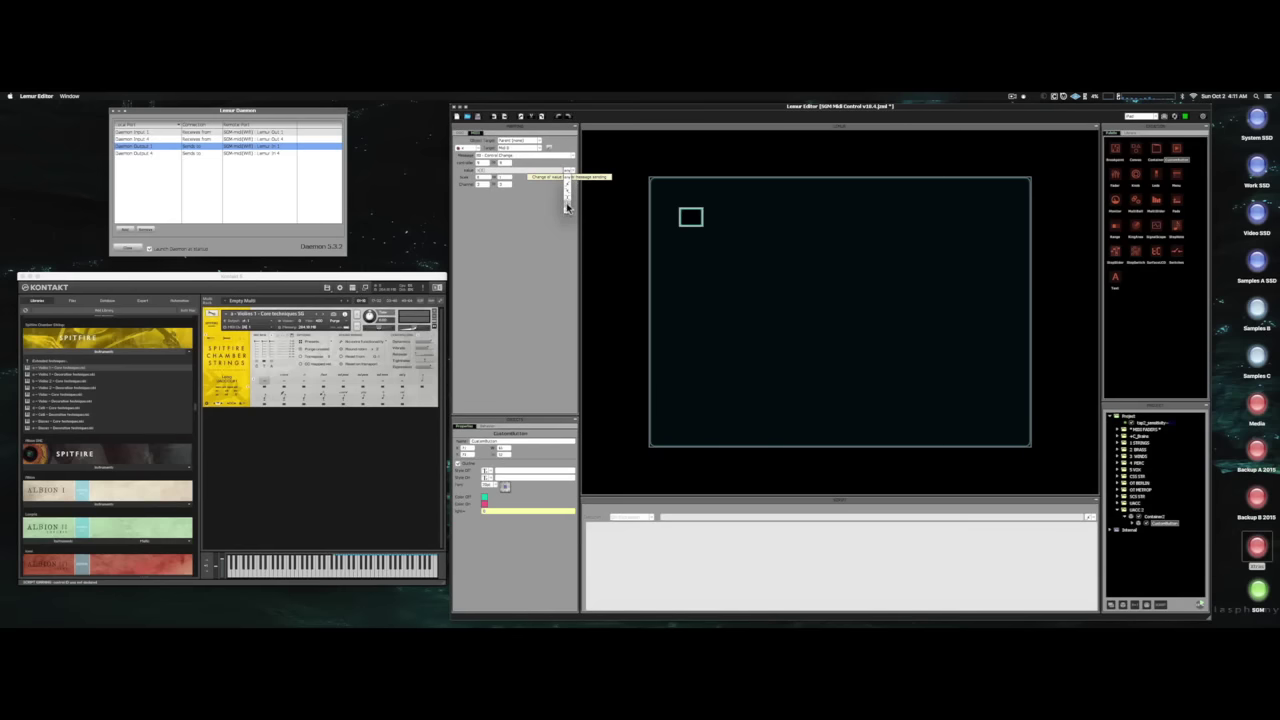
{"action": "left_click", "coordinate": [566, 207]}
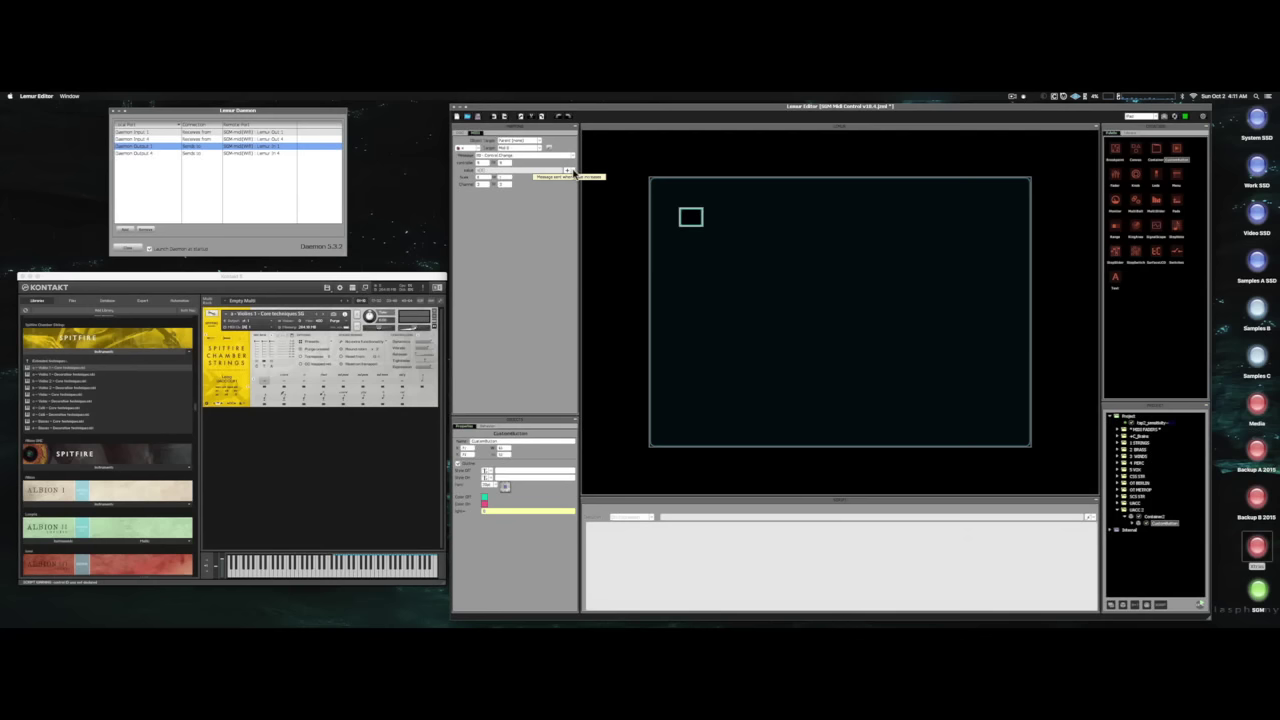
{"action": "left_click", "coordinate": [572, 172]}
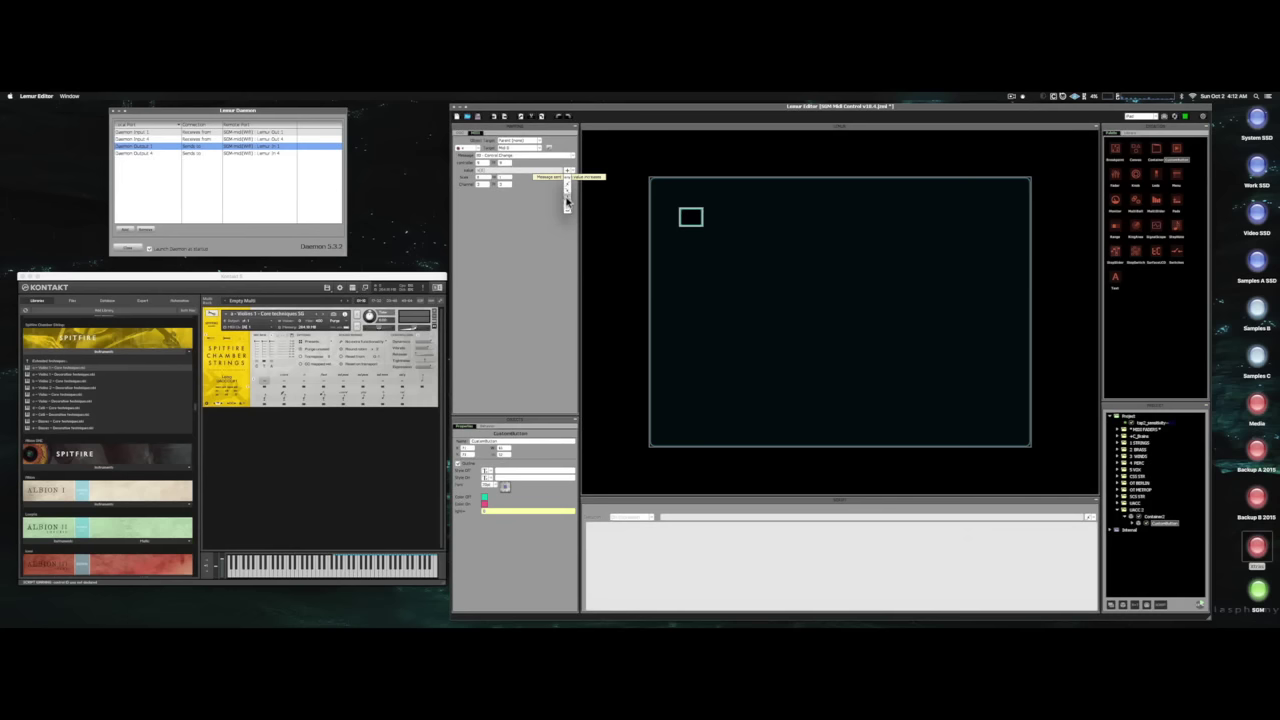
{"action": "left_click", "coordinate": [517, 199]}
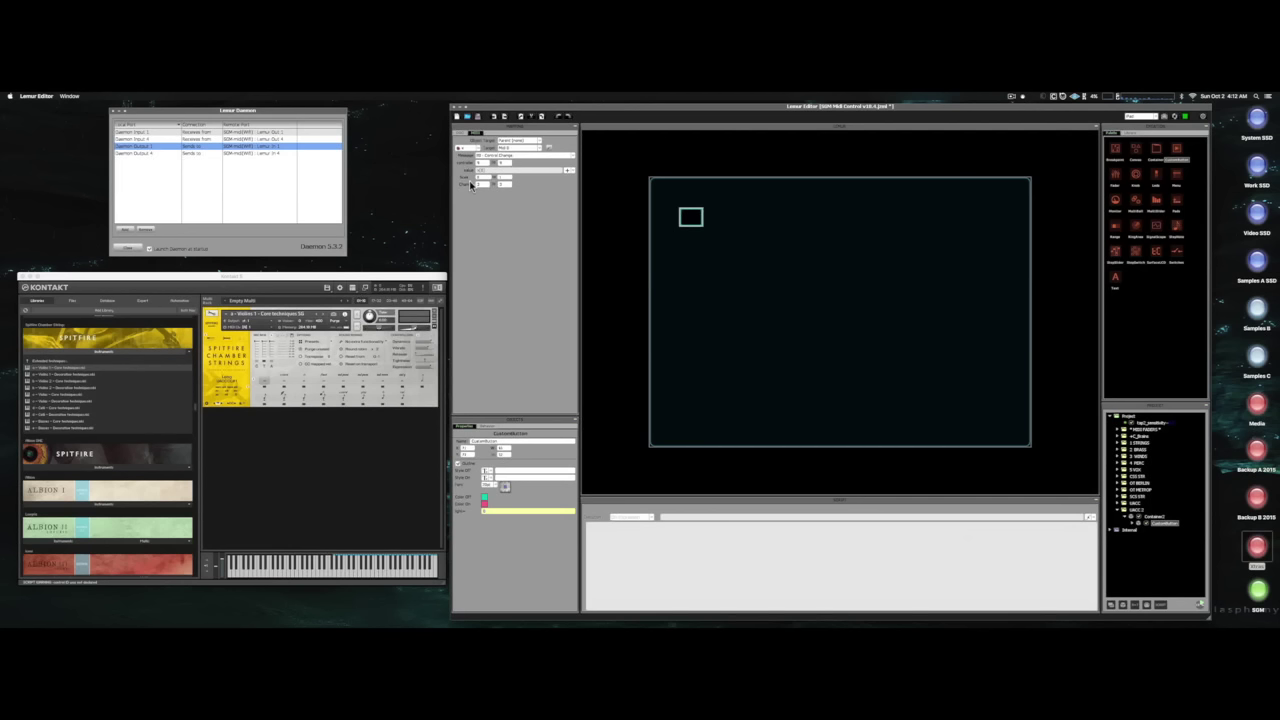
{"action": "left_click", "coordinate": [570, 172]}
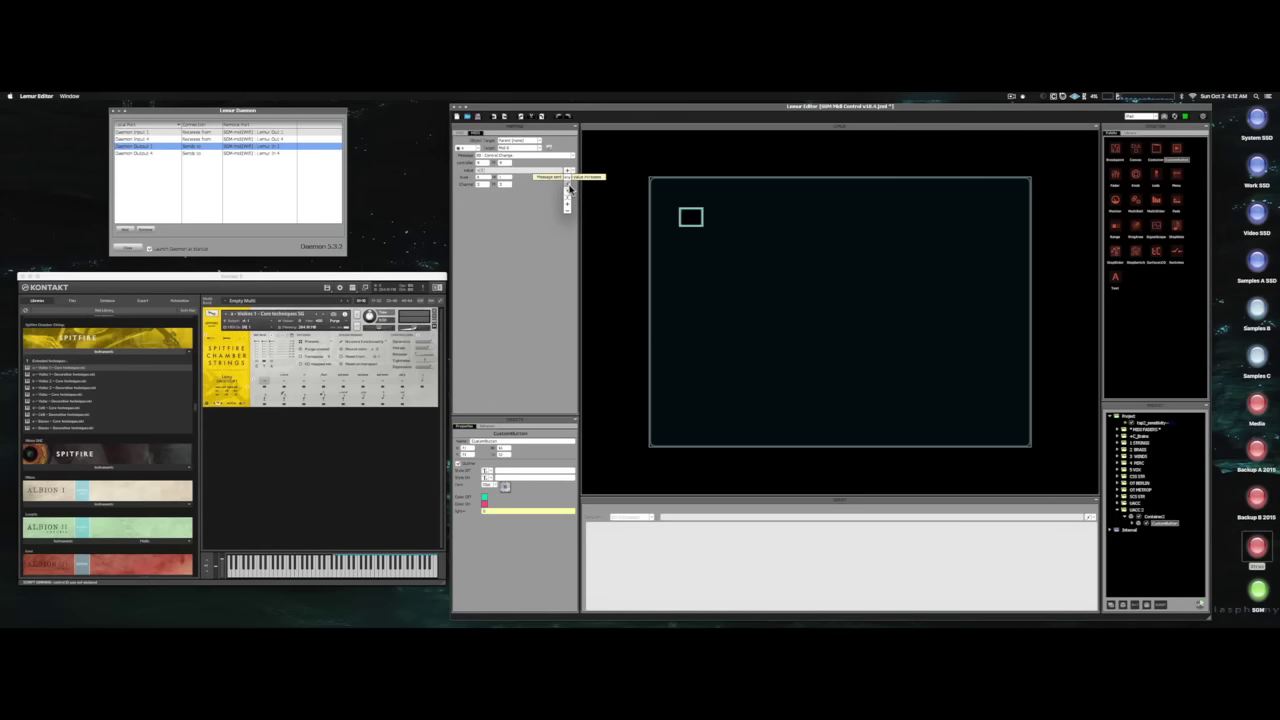
{"action": "left_click", "coordinate": [568, 186]}
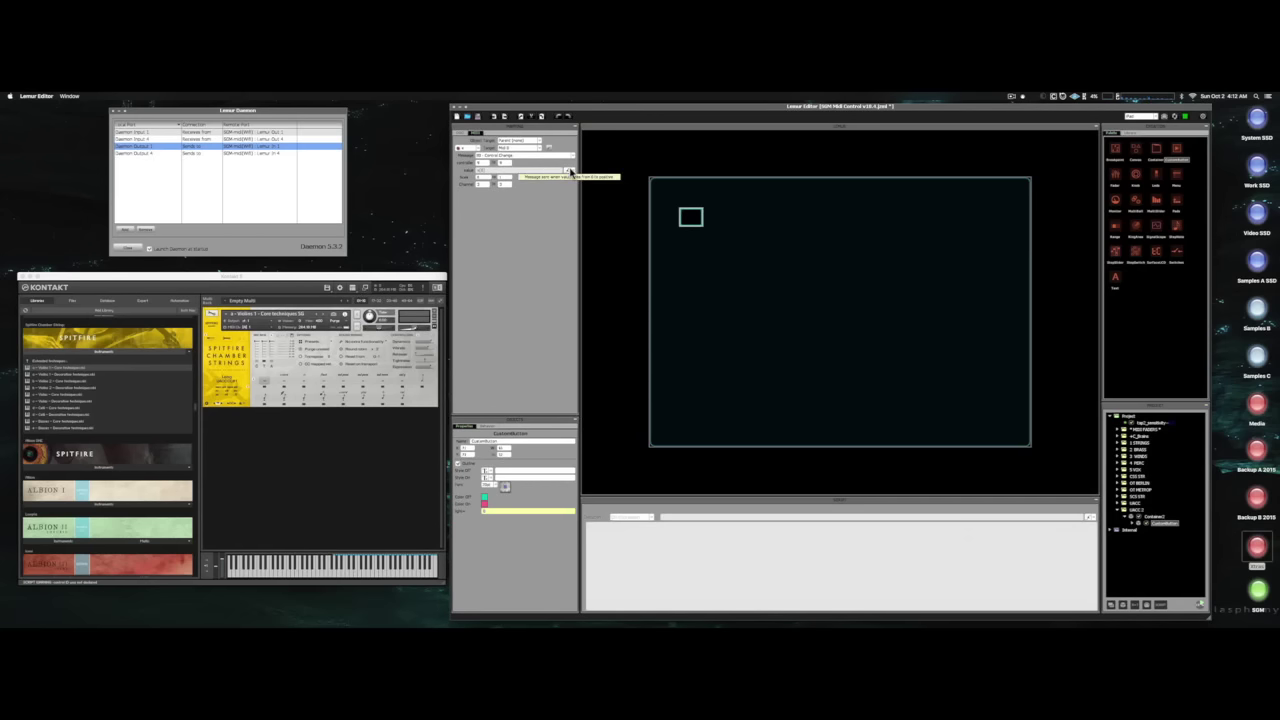
{"action": "left_click", "coordinate": [568, 172]}
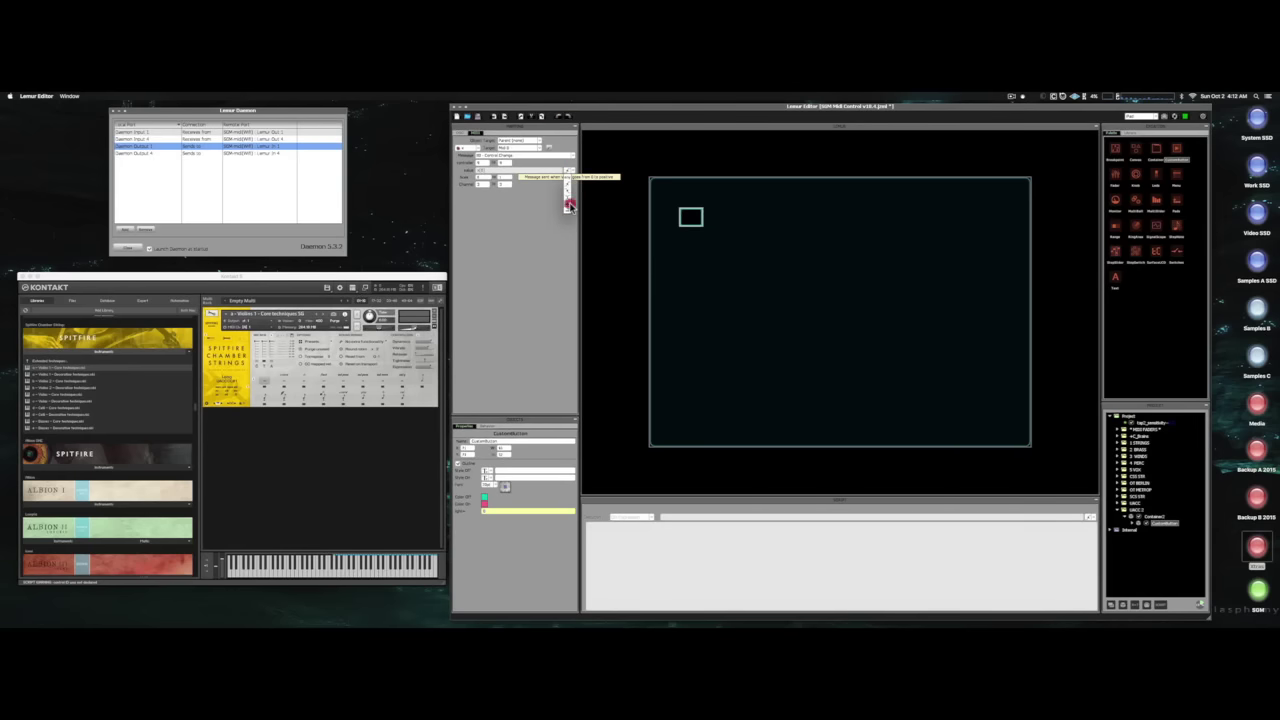
{"action": "left_click", "coordinate": [568, 206]}
{"action": "left_click", "coordinate": [567, 206]}
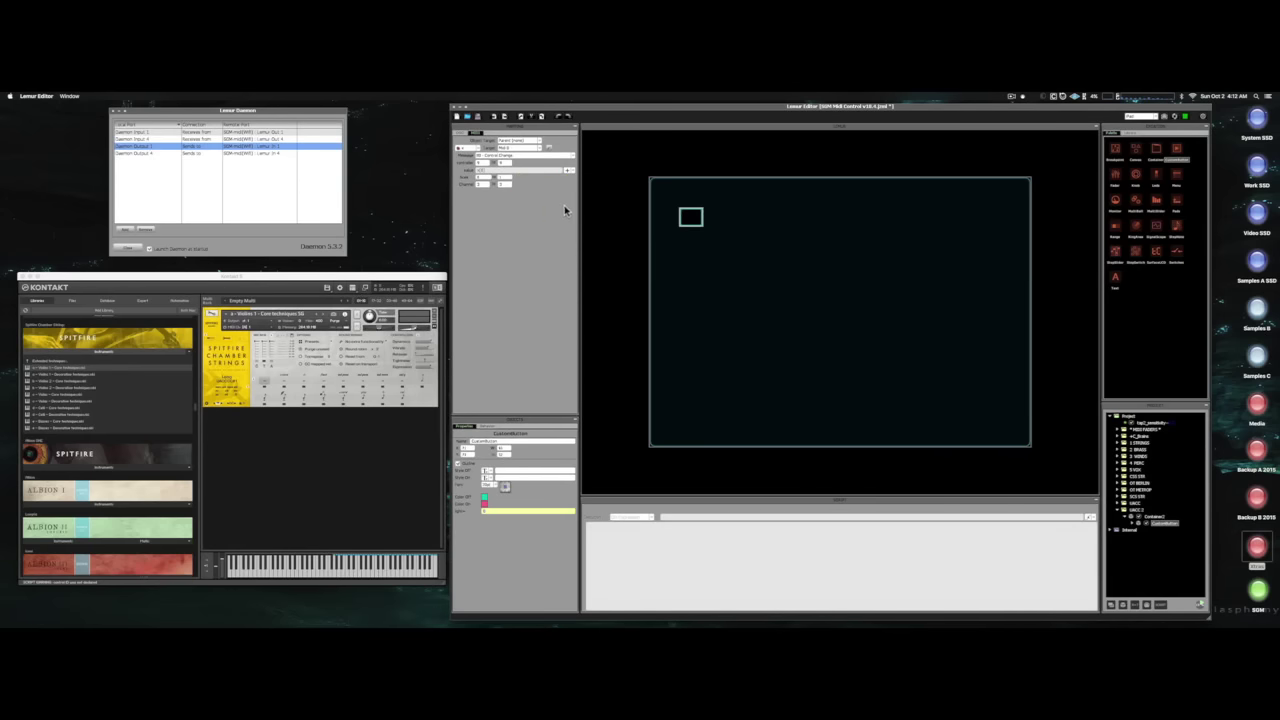
Route the test button to a different MIDI target, then switch to the SPITFIRE UACC grid page.
{"action": "left_click", "coordinate": [532, 147]}
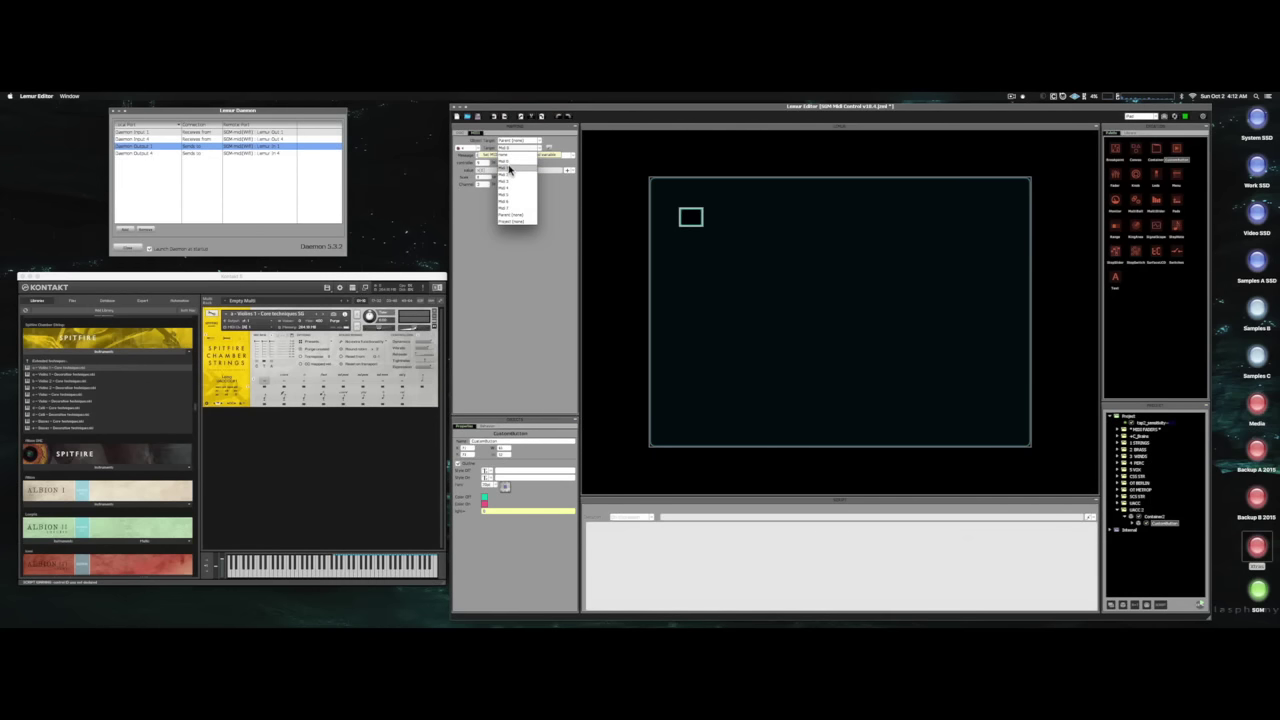
{"action": "left_click", "coordinate": [510, 172]}
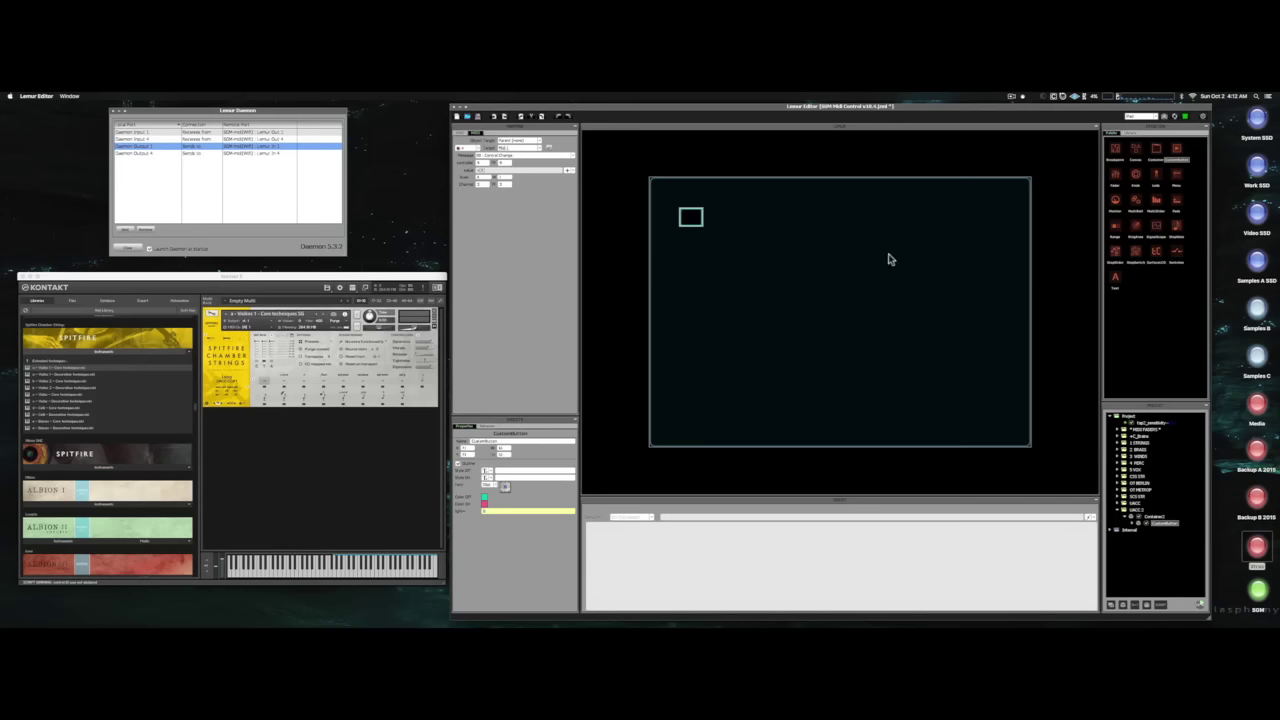
{"action": "left_click", "coordinate": [1134, 503]}
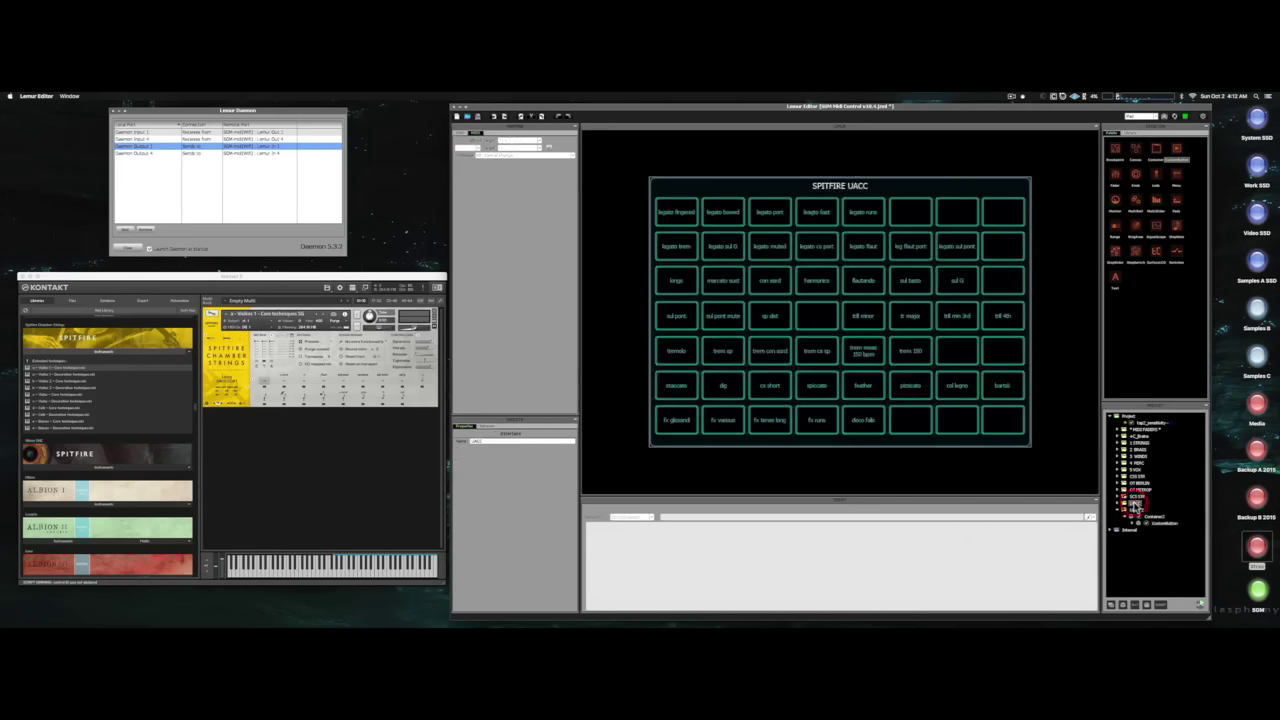
{"action": "left_click", "coordinate": [675, 213]}
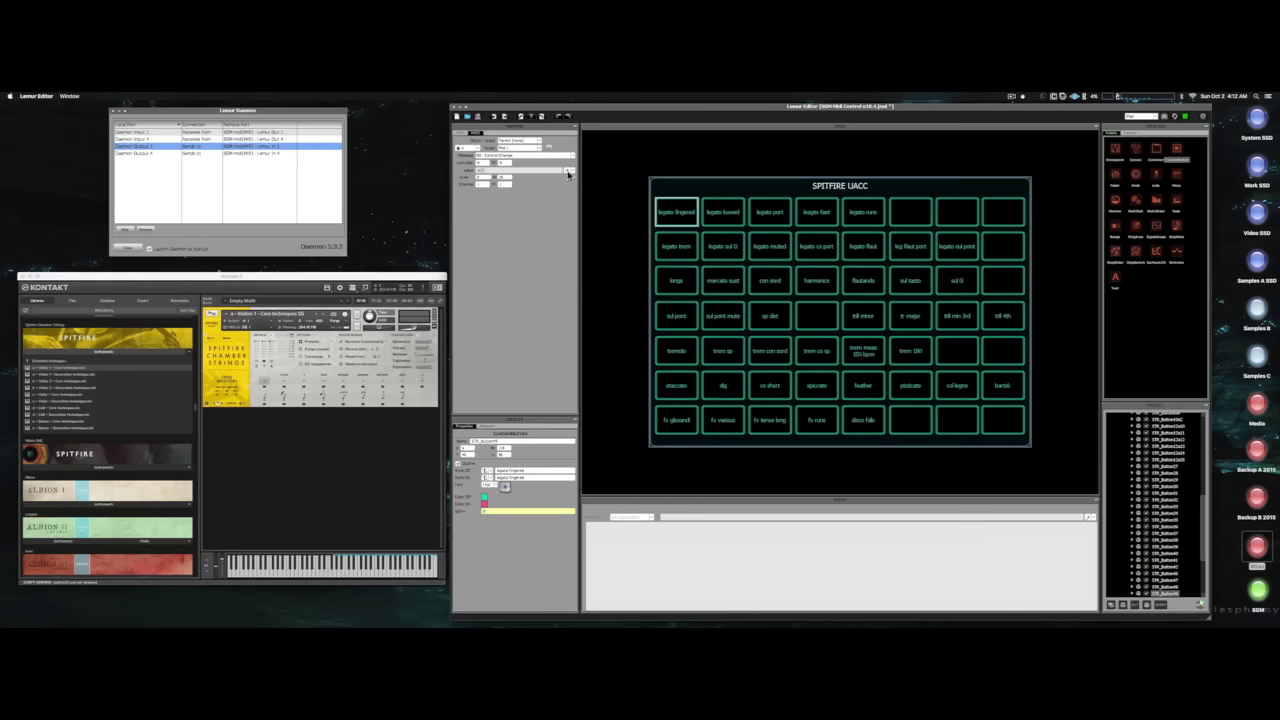
{"action": "scroll", "coordinate": [1199, 516], "scroll_direction": "down", "scroll_amount": 5}
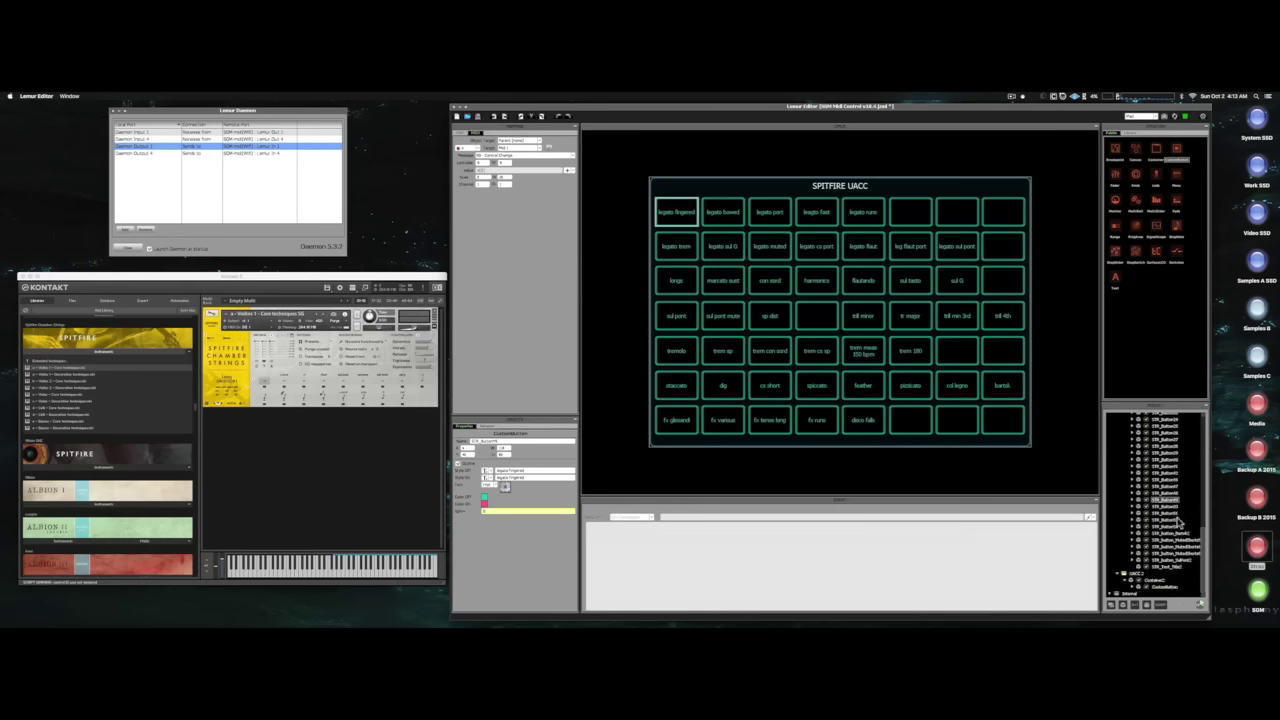
{"action": "left_click", "coordinate": [1135, 574]}
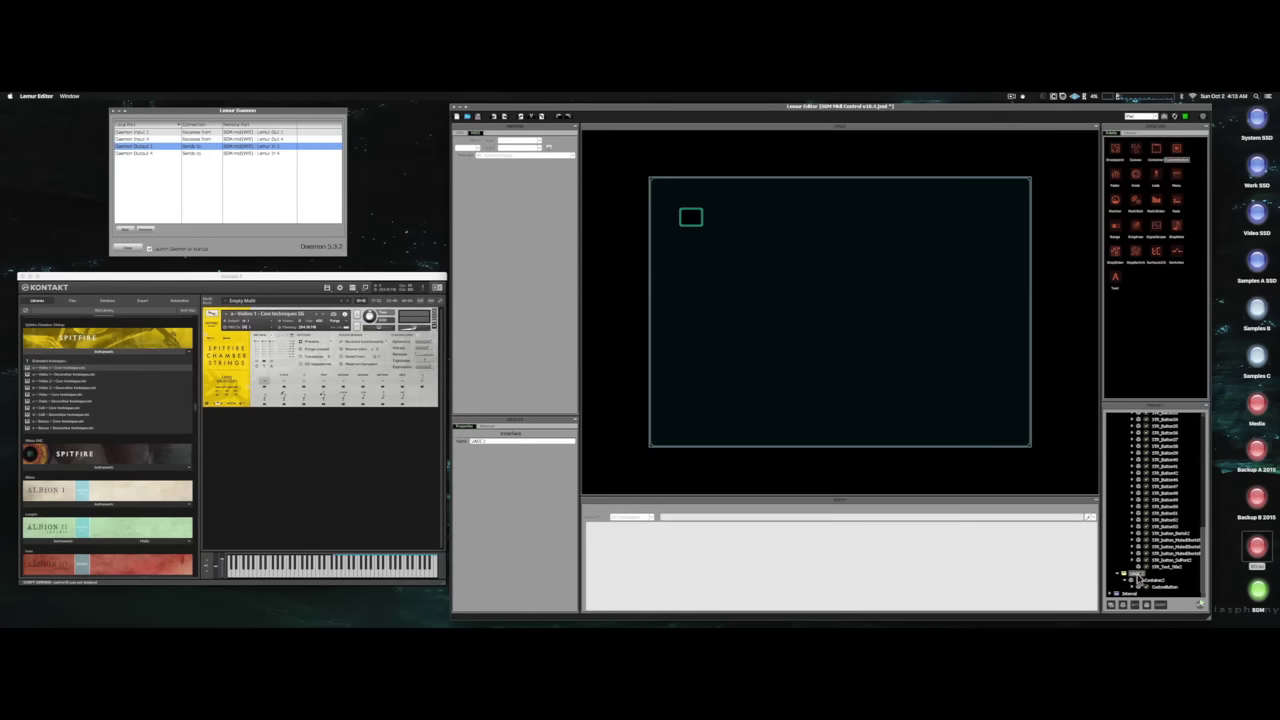
{"action": "left_click", "coordinate": [690, 215]}
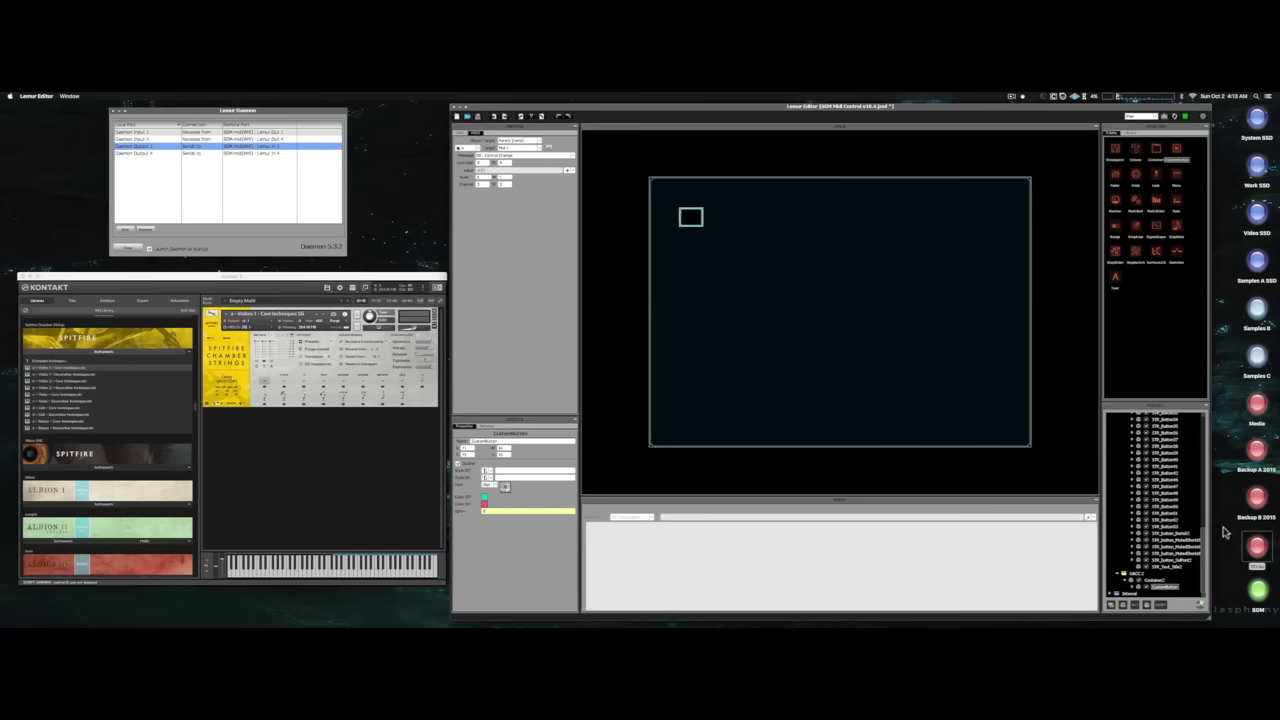
{"action": "scroll", "coordinate": [1175, 537], "scroll_direction": "up", "scroll_amount": 10}
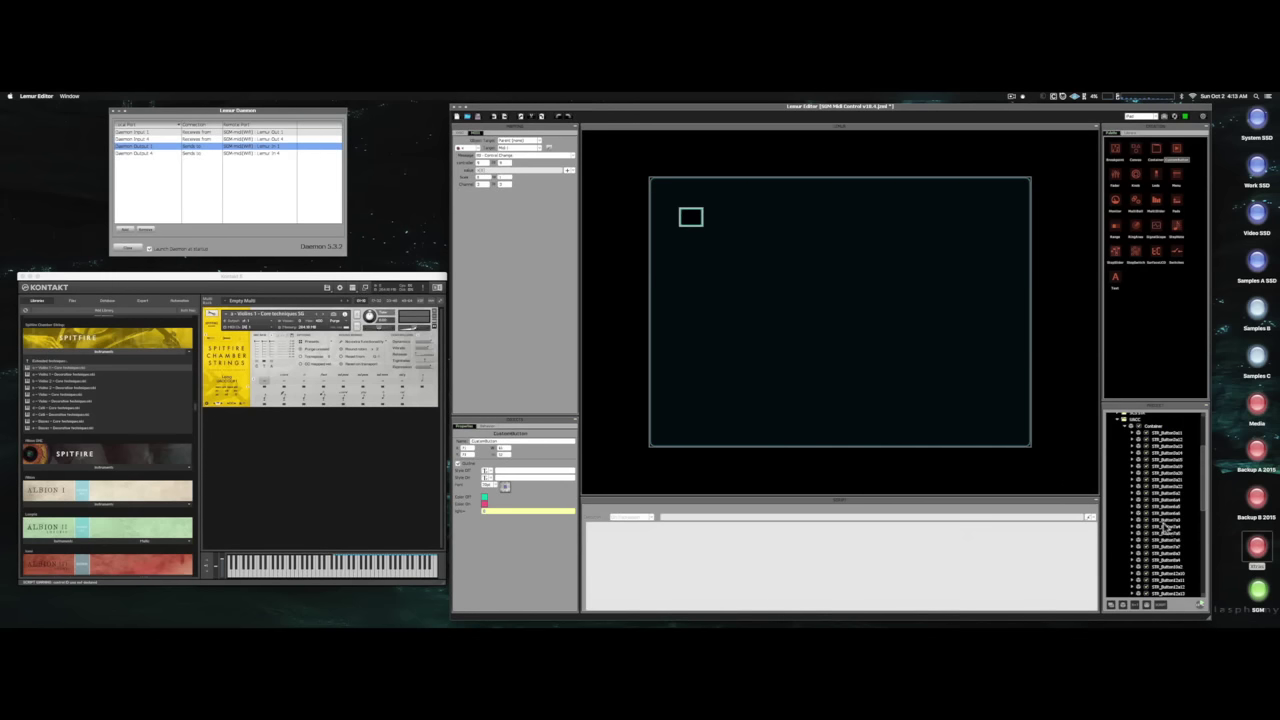
{"action": "scroll", "coordinate": [1150, 520], "scroll_direction": "up", "scroll_amount": 3}
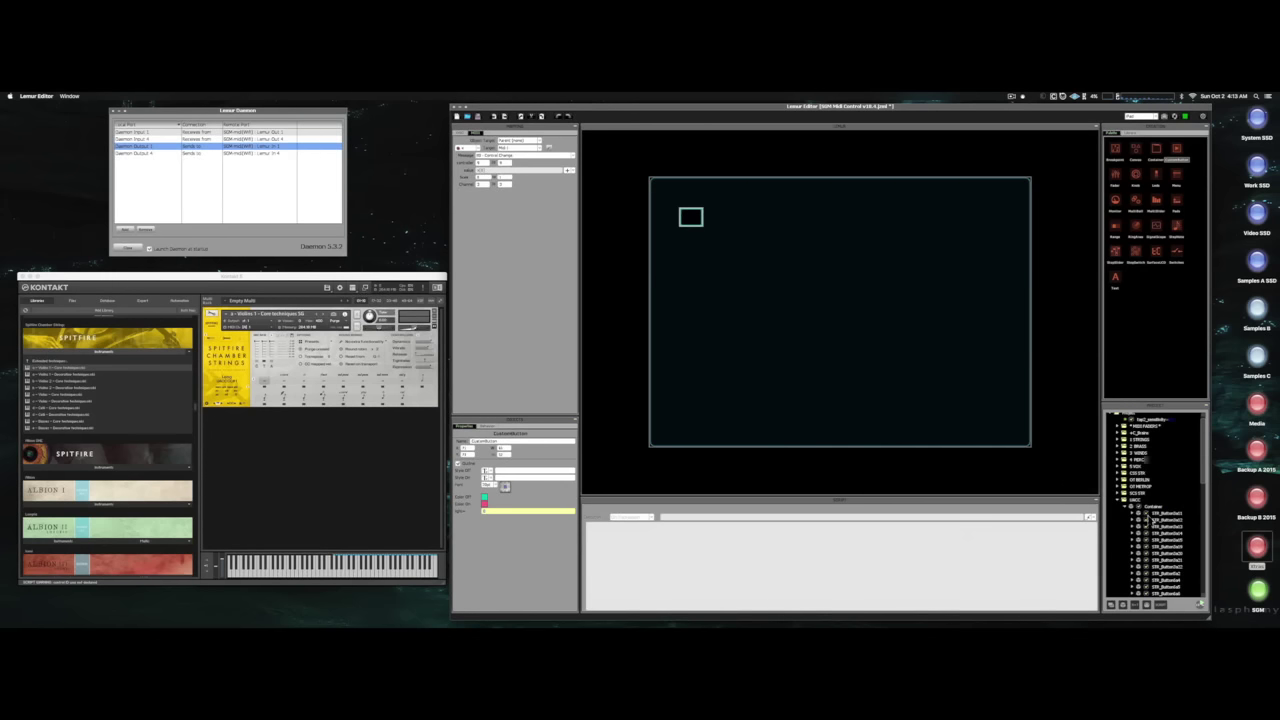
{"action": "left_click", "coordinate": [1140, 439]}
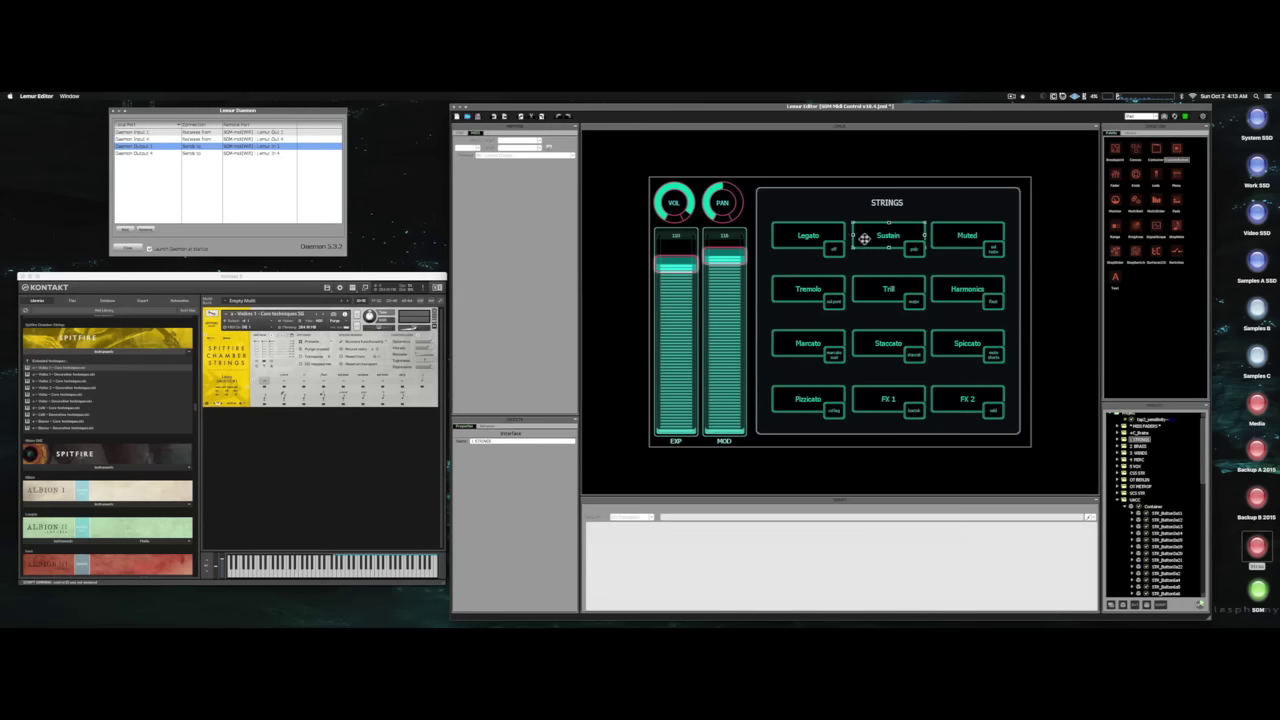
Inspect the Legato and longs buttons' settings on the SPITFIRE and SPF CHAMBER STRINGS UACC pages.
{"action": "left_click", "coordinate": [790, 246]}
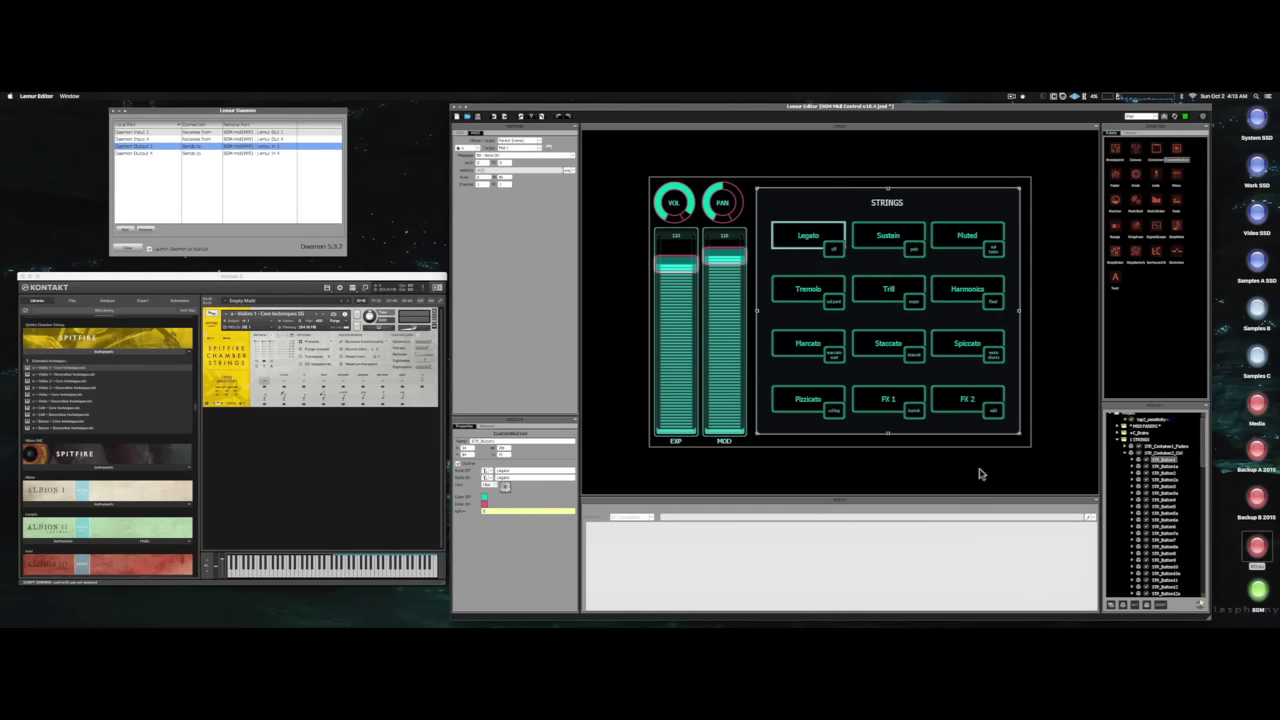
{"action": "scroll", "coordinate": [1145, 485], "scroll_direction": "down", "scroll_amount": 3}
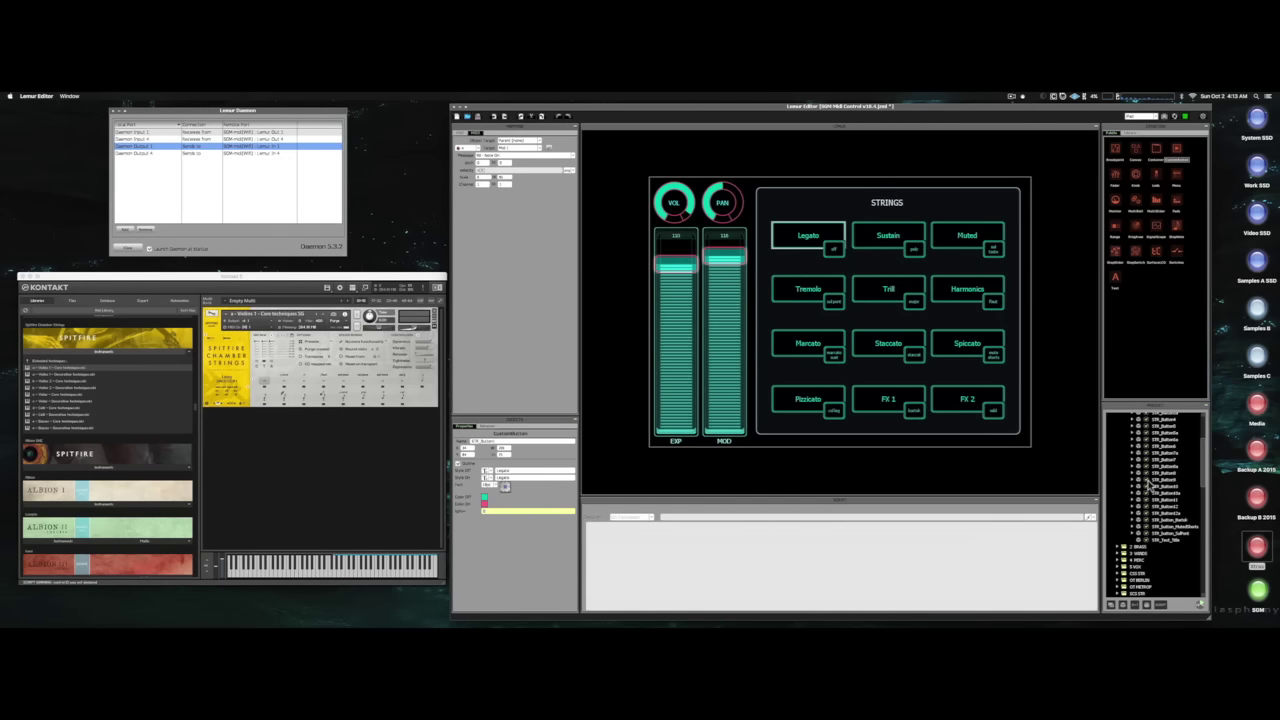
{"action": "scroll", "coordinate": [1141, 485], "scroll_direction": "down", "scroll_amount": 2}
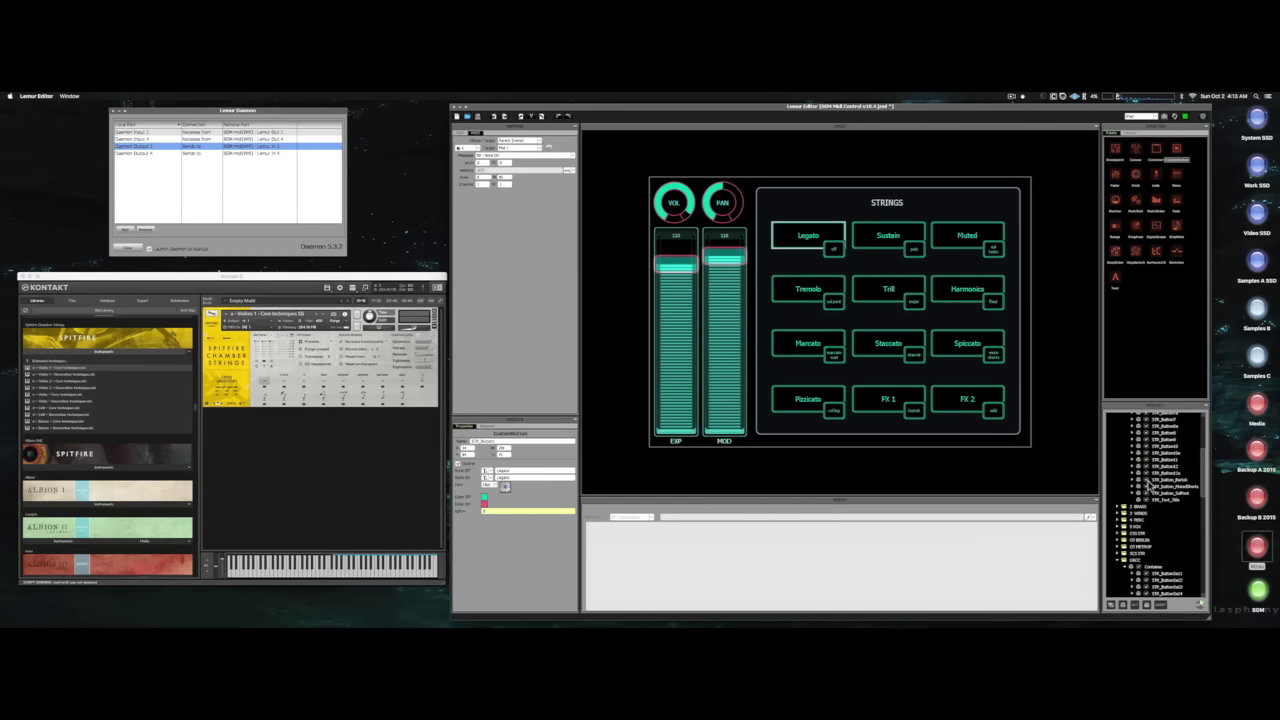
{"action": "left_click", "coordinate": [1141, 553]}
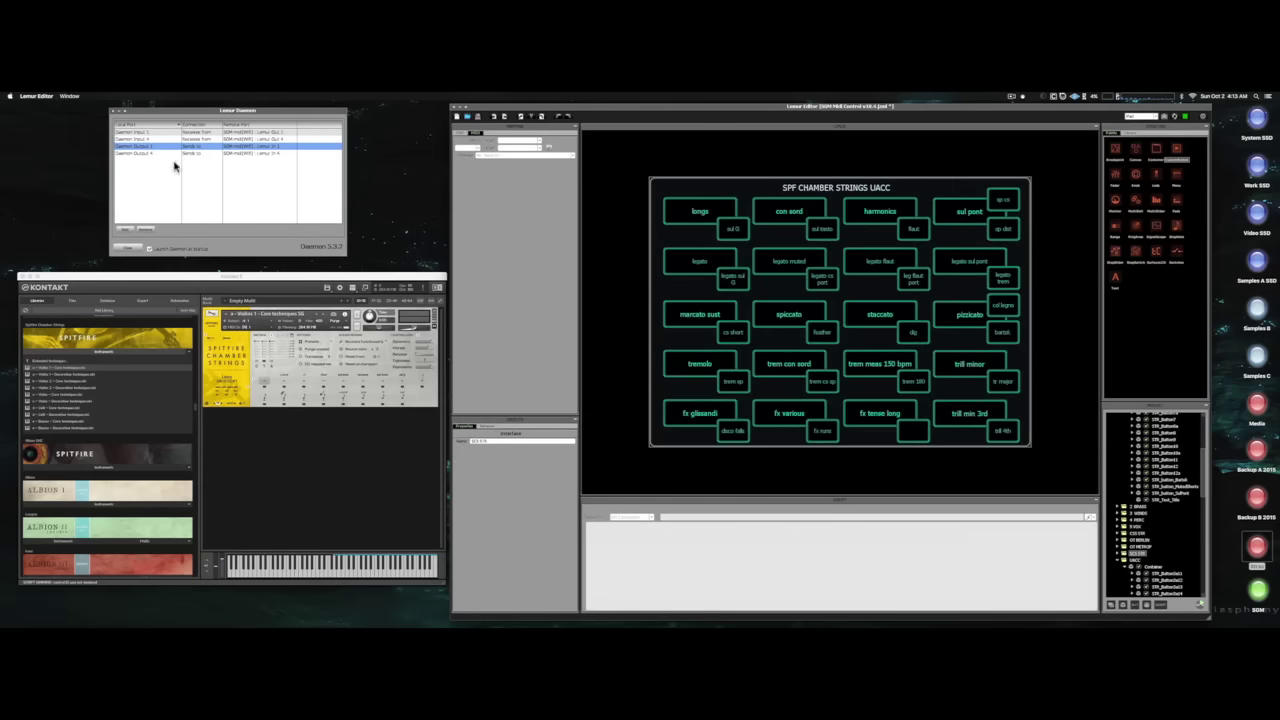
{"action": "left_click", "coordinate": [694, 211]}
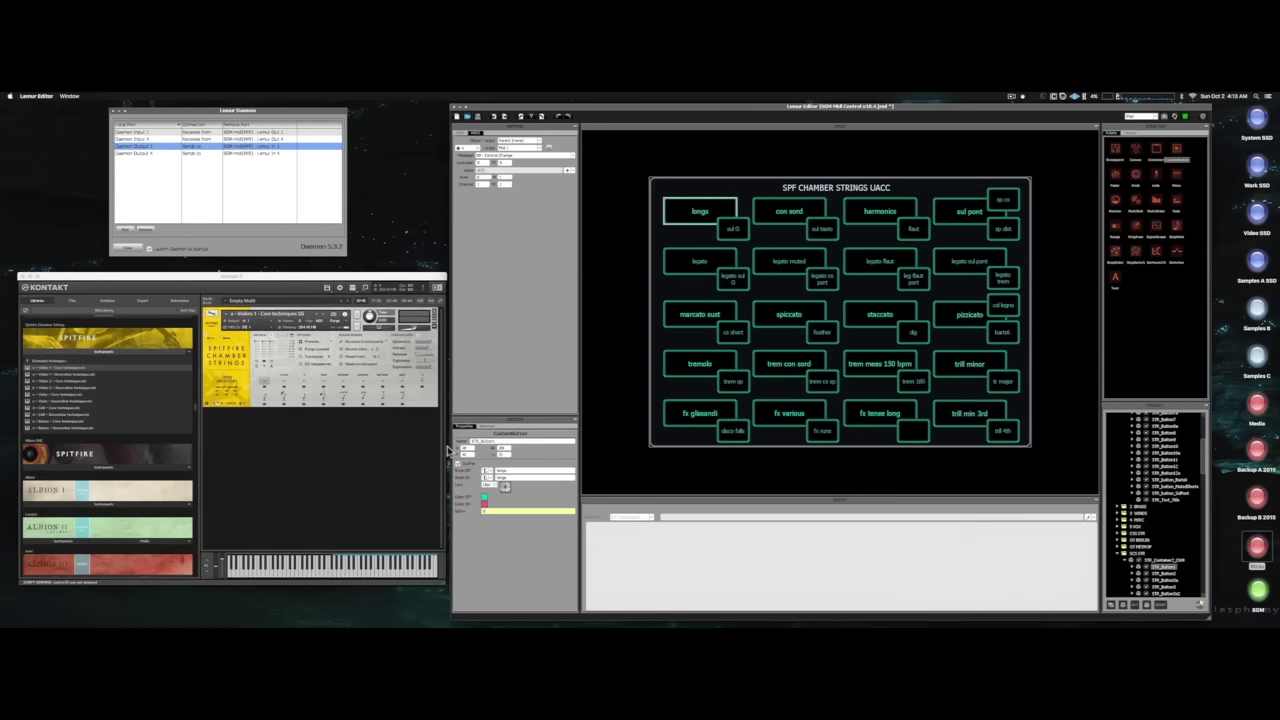
{"action": "double_click", "coordinate": [500, 448]}
{"action": "scroll", "coordinate": [1140, 548], "scroll_direction": "down", "scroll_amount": 8}
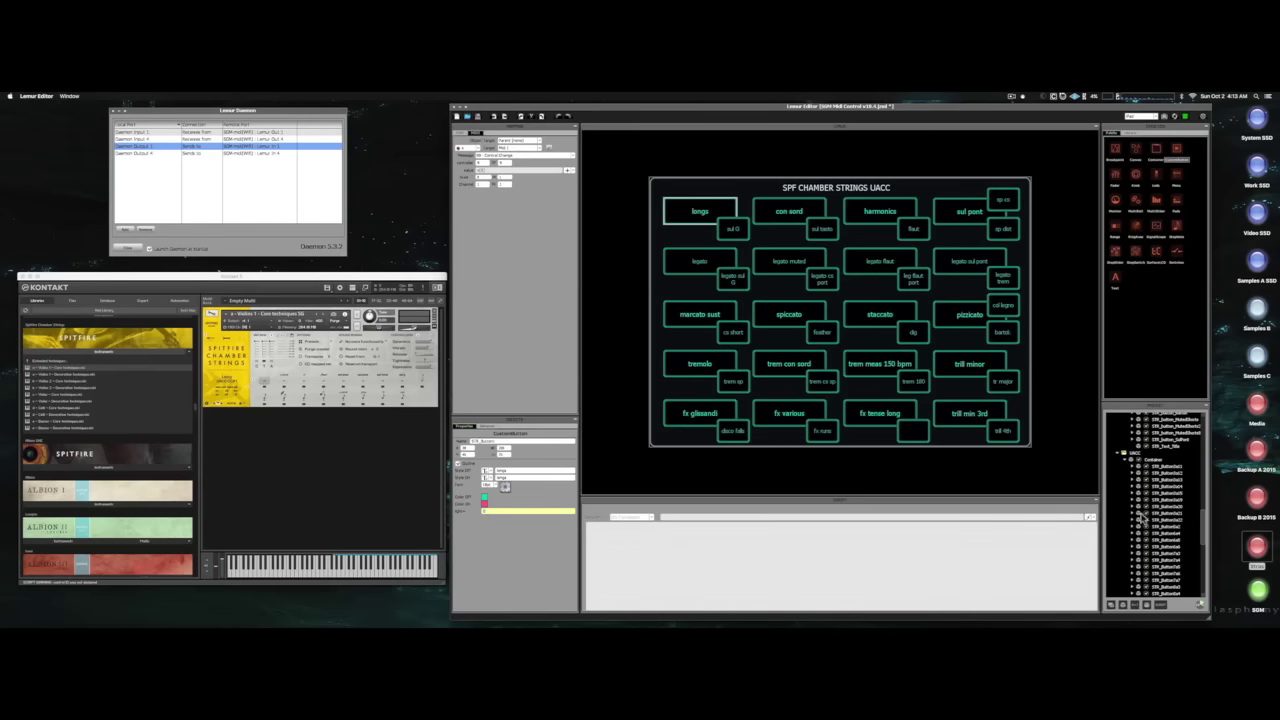
Go to the UACC 2 test page, select the test button and edit its size field.
{"action": "left_click", "coordinate": [1132, 452]}
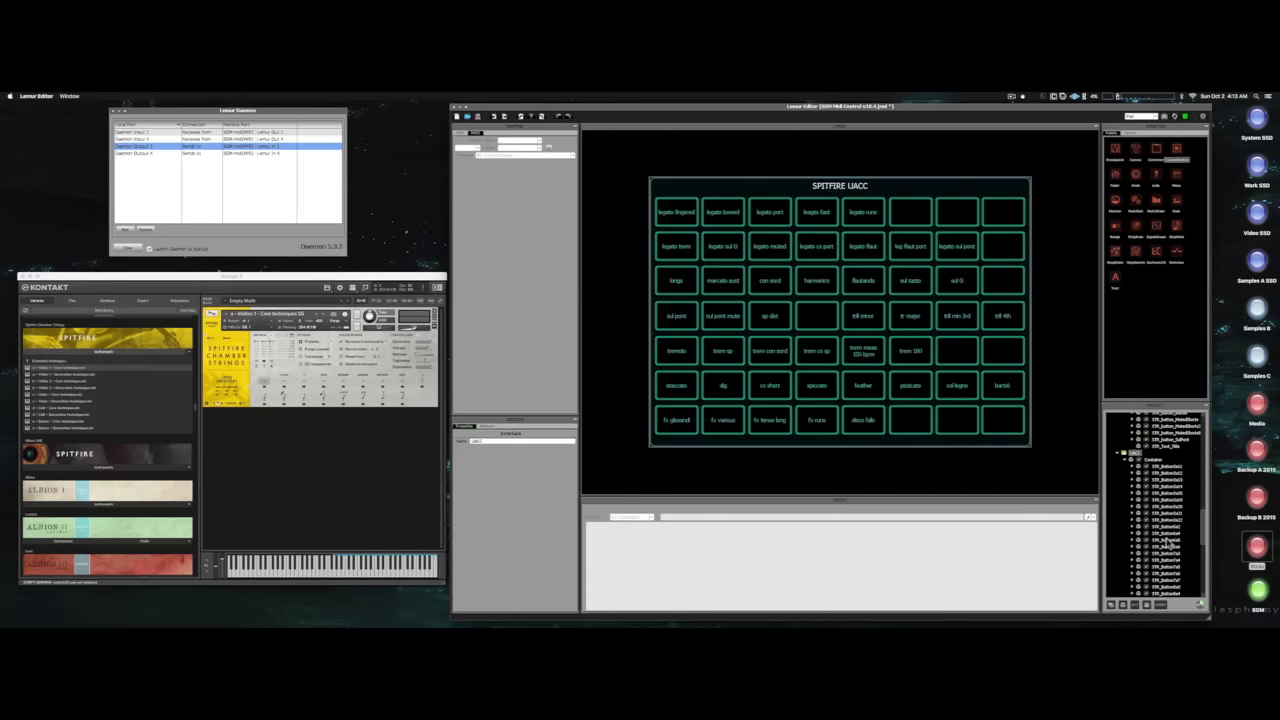
{"action": "scroll", "coordinate": [1170, 540], "scroll_direction": "down", "scroll_amount": 5}
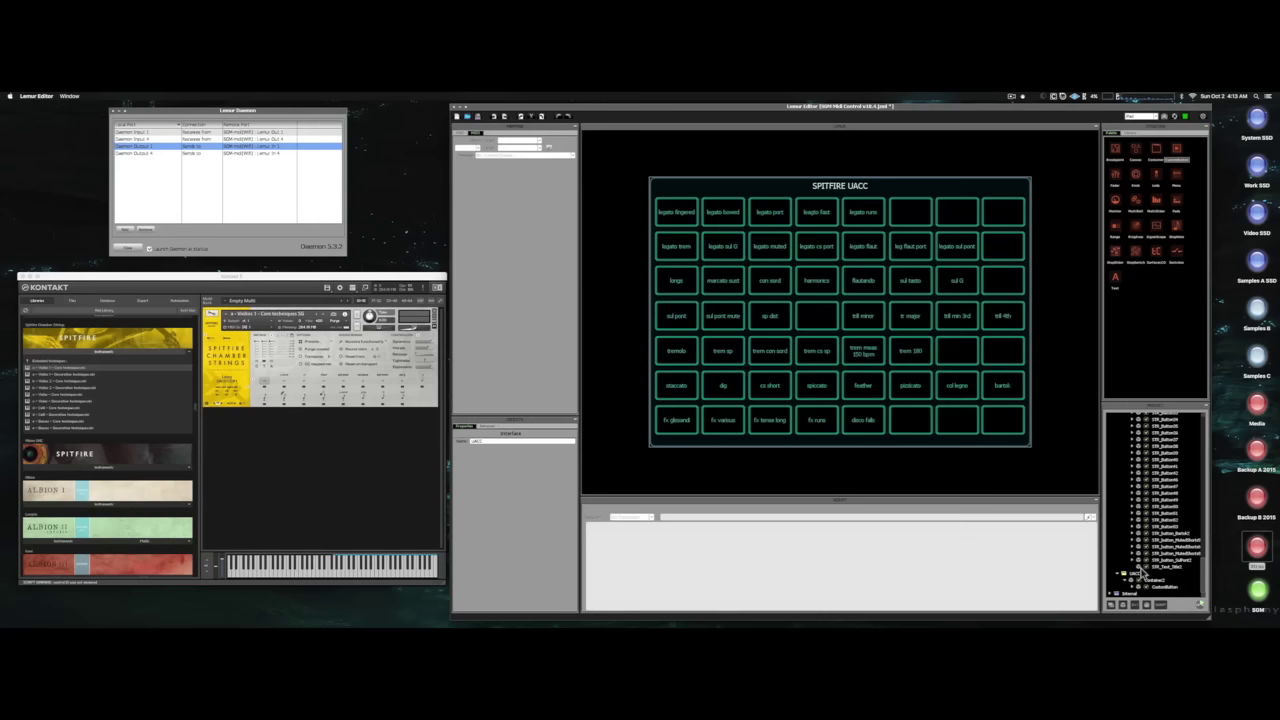
{"action": "left_click", "coordinate": [1145, 579]}
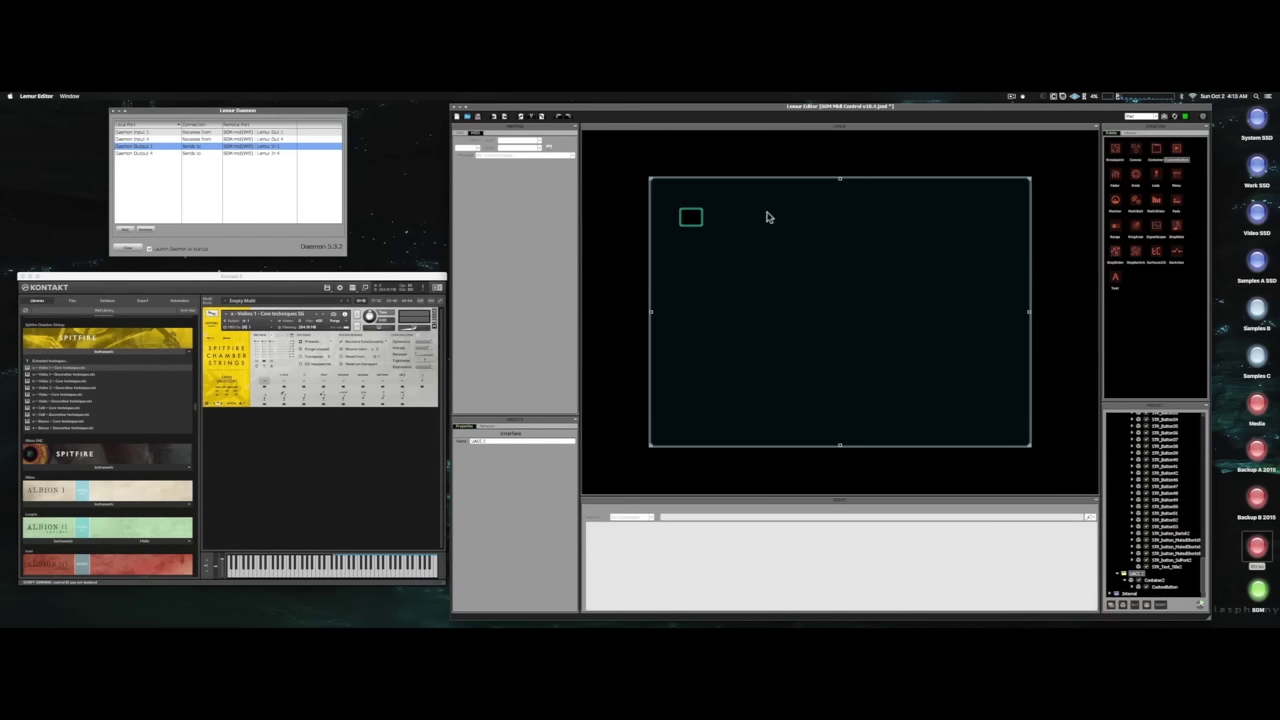
{"action": "left_click", "coordinate": [690, 215]}
{"action": "left_click", "coordinate": [690, 215]}
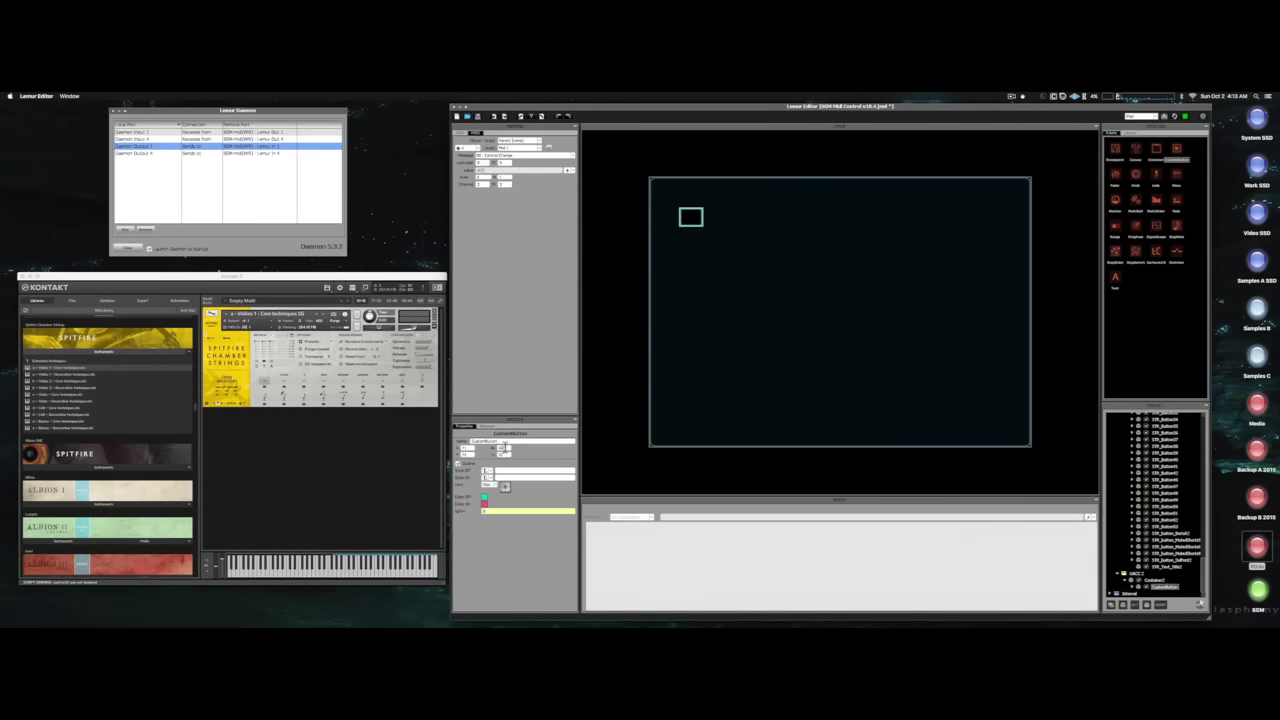
{"action": "left_click", "coordinate": [504, 447]}
Widen the test button into a rectangle and make it slightly taller.
{"action": "key", "text": "Return"}
{"action": "left_click", "coordinate": [506, 453]}
{"action": "left_click", "coordinate": [505, 453]}
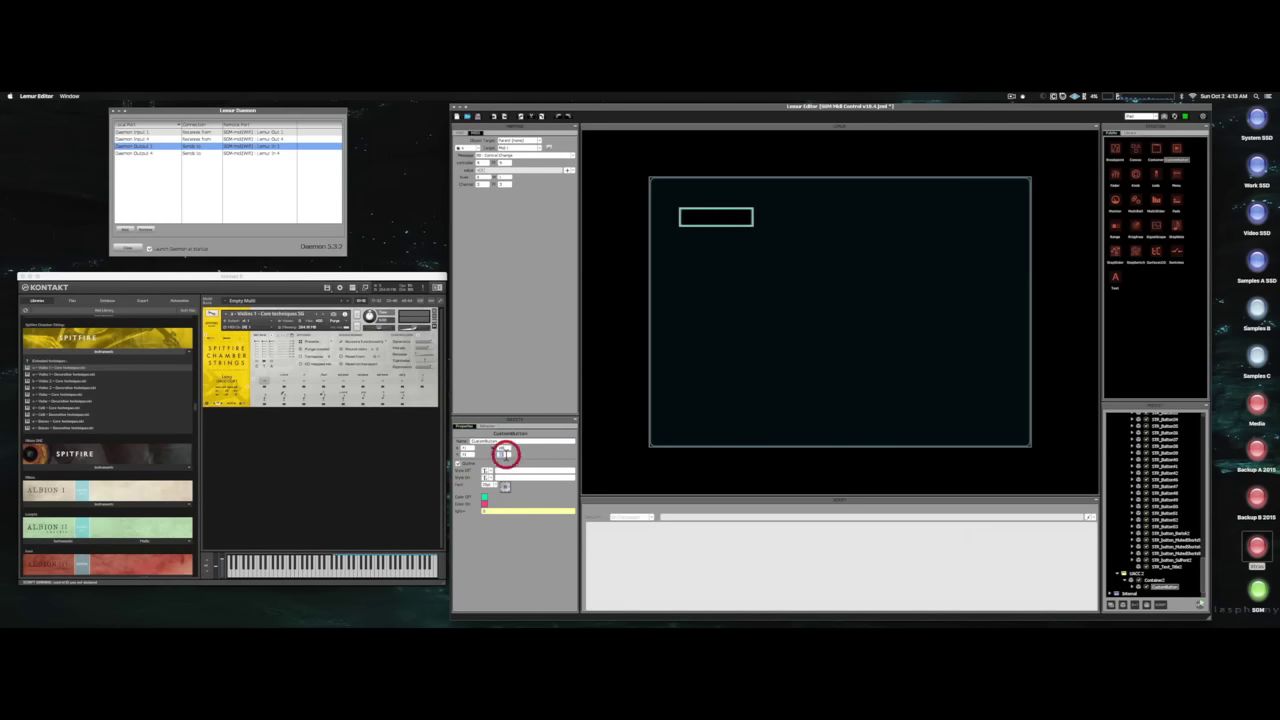
{"action": "left_click", "coordinate": [506, 453]}
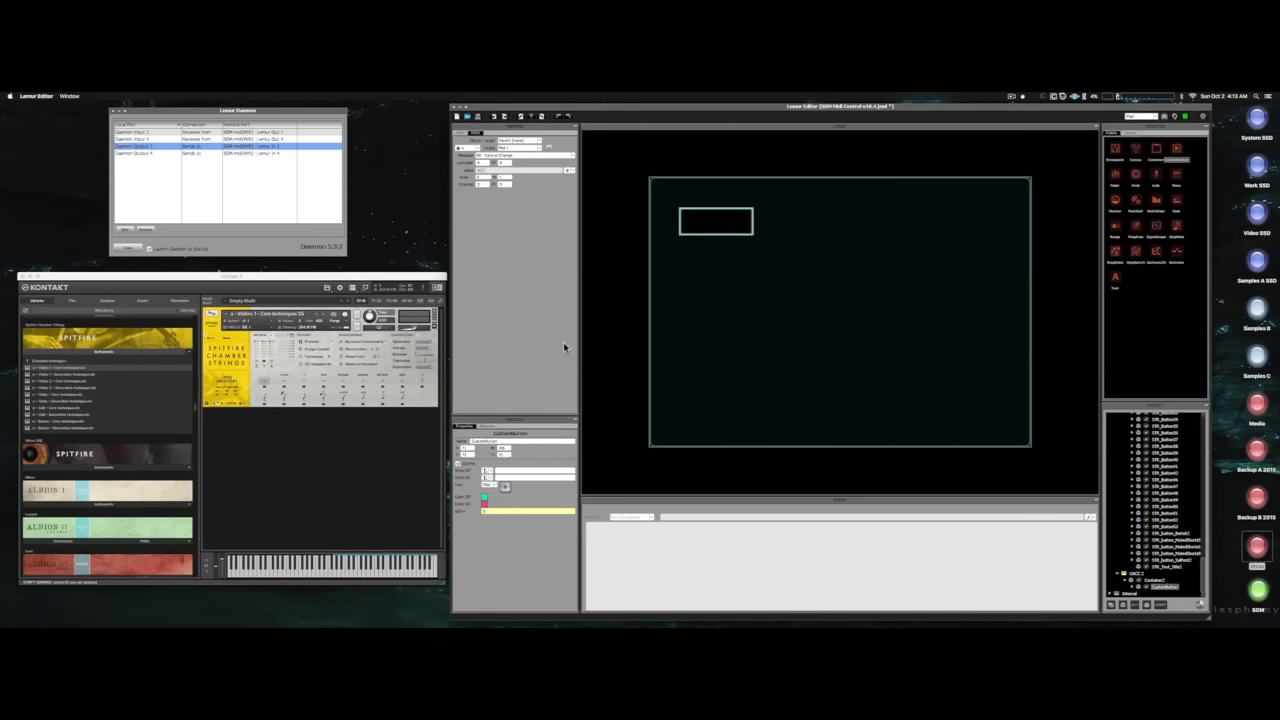
Set both Text Off and Text On to Longs, then select the surrounding container.
{"action": "left_click", "coordinate": [508, 469]}
{"action": "double_click", "coordinate": [508, 469]}
{"action": "type", "text": "Longs"}
{"action": "left_click", "coordinate": [511, 476]}
{"action": "left_click", "coordinate": [514, 478]}
{"action": "type", "text": "Longs"}
{"action": "left_click", "coordinate": [544, 487]}
{"action": "left_click", "coordinate": [689, 315]}
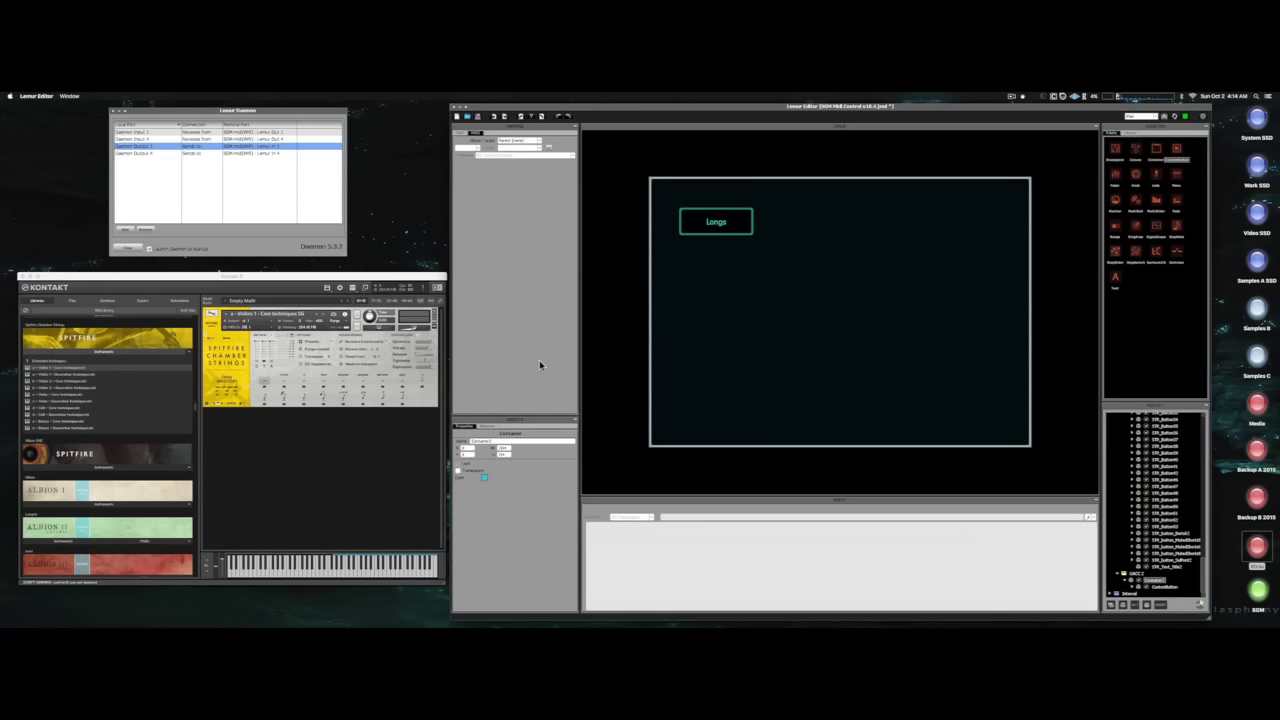
{"action": "left_click", "coordinate": [486, 427]}
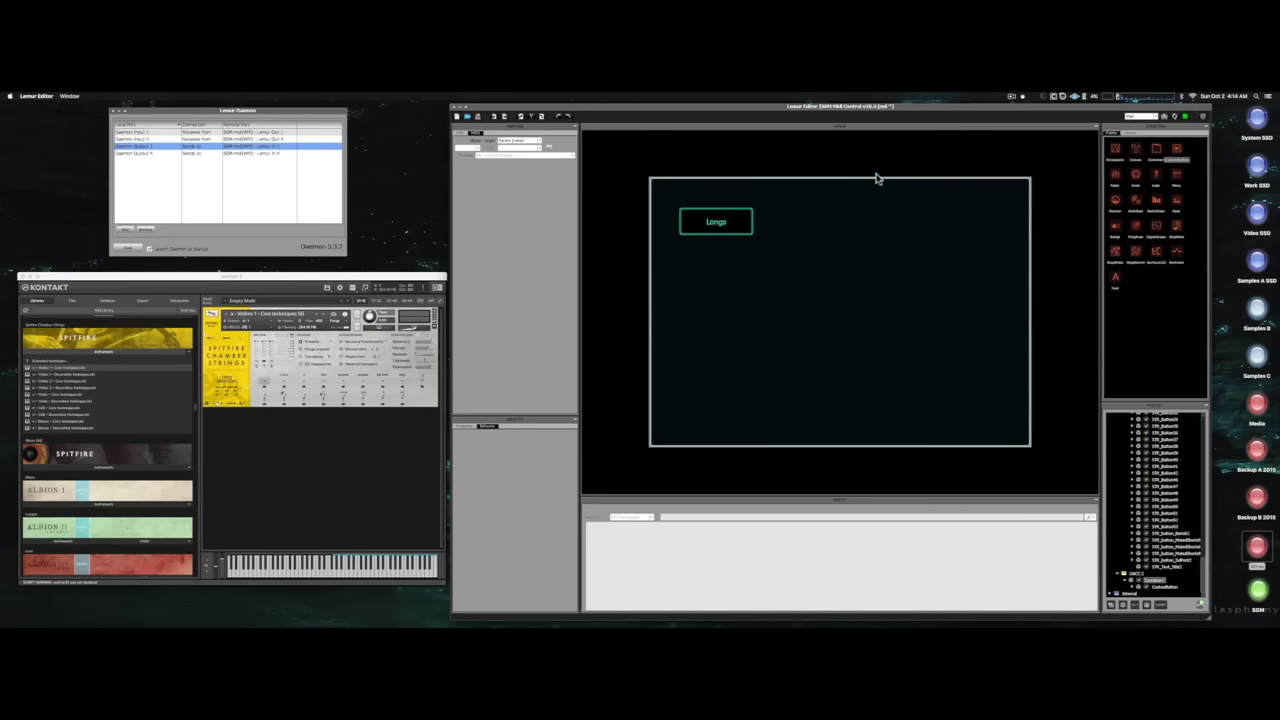
Select the Longs button and choose a different Mode in its Behavior settings.
{"action": "left_click", "coordinate": [702, 215]}
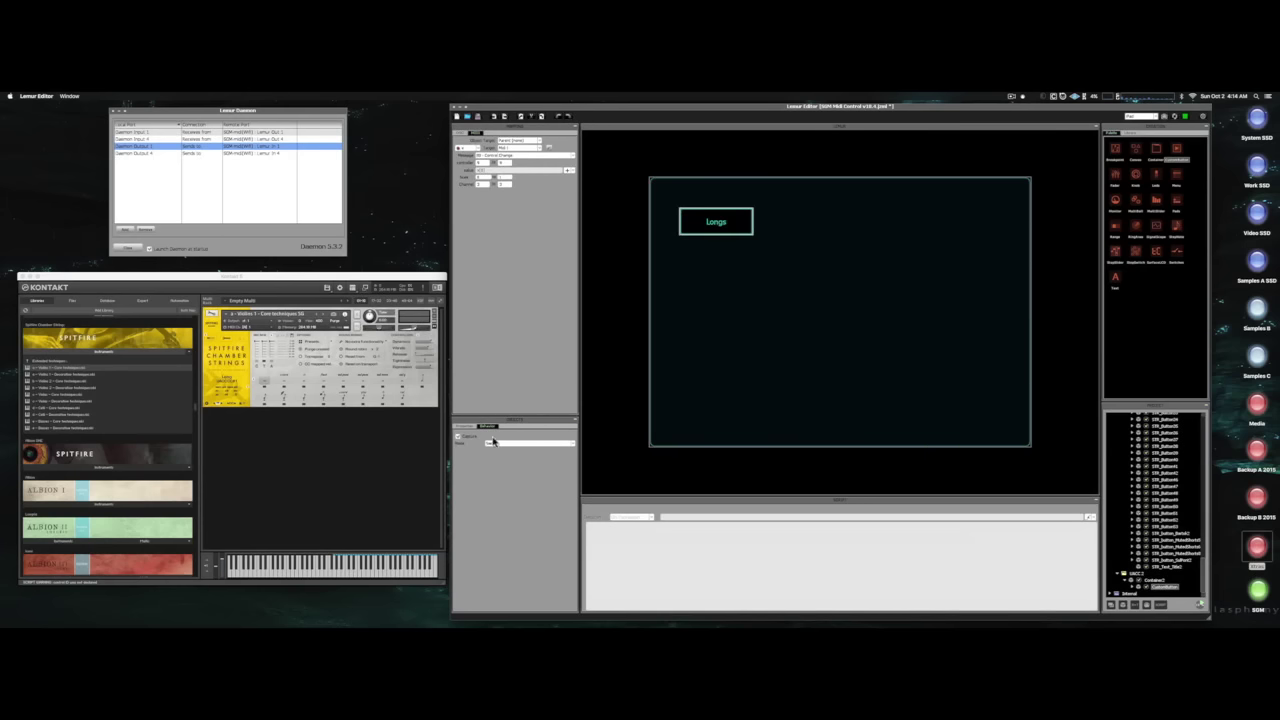
{"action": "left_click", "coordinate": [464, 426]}
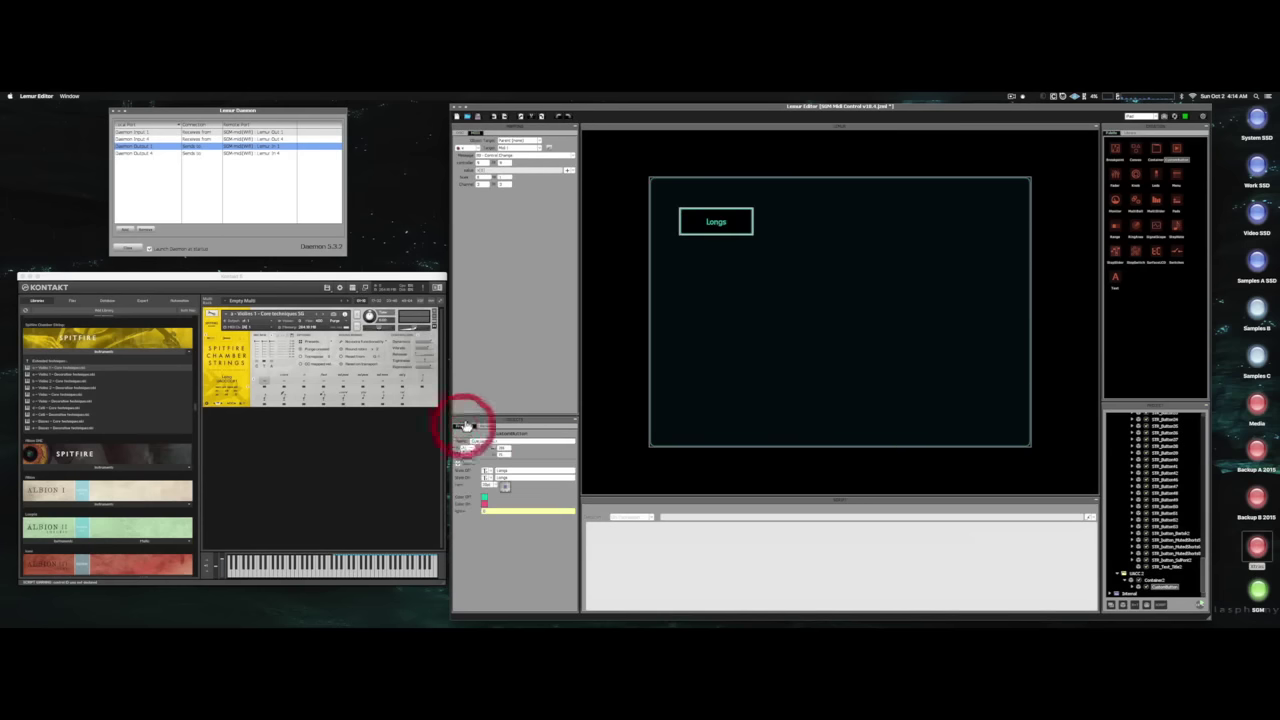
{"action": "left_click", "coordinate": [485, 426]}
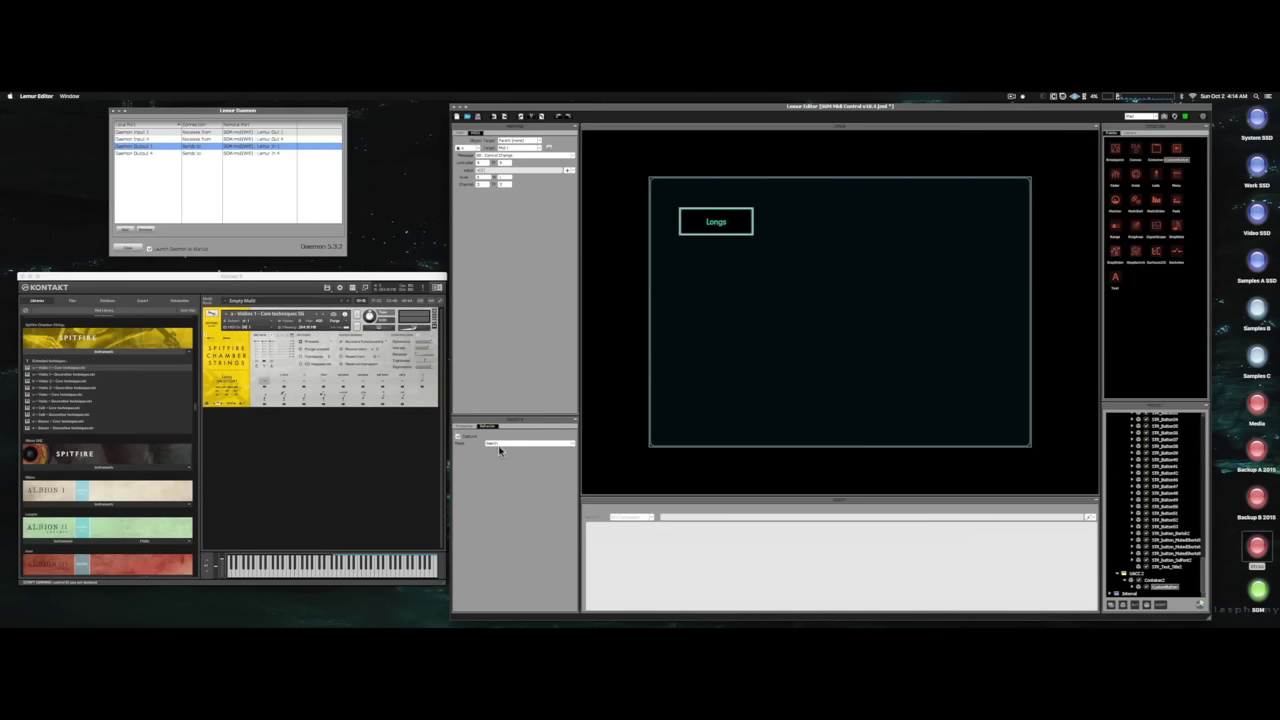
{"action": "left_click", "coordinate": [500, 446]}
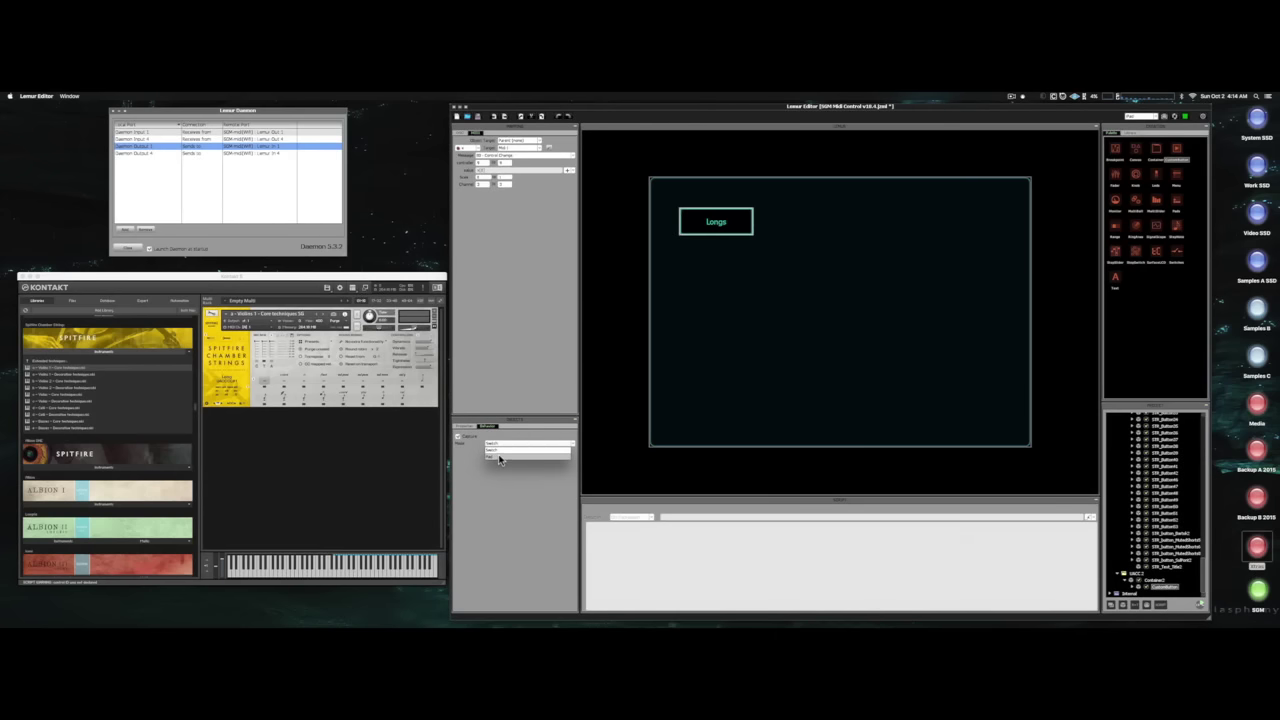
{"action": "left_click", "coordinate": [499, 458]}
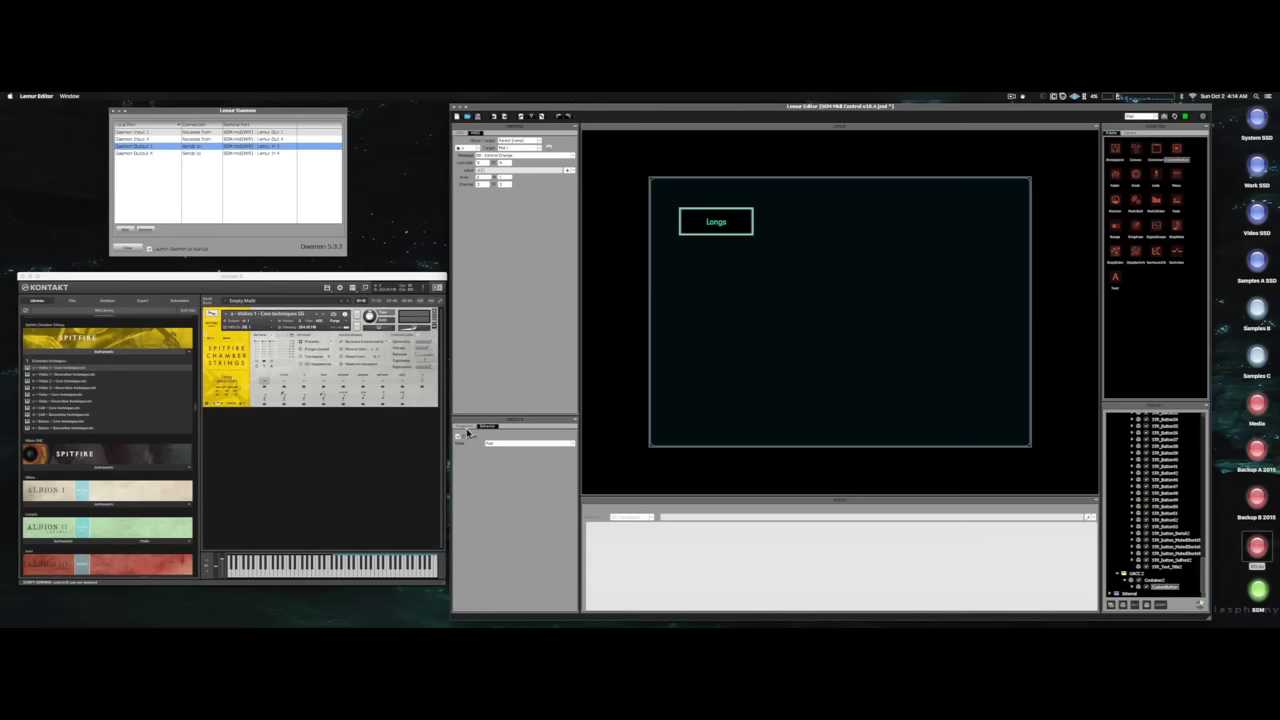
{"action": "left_click", "coordinate": [465, 427]}
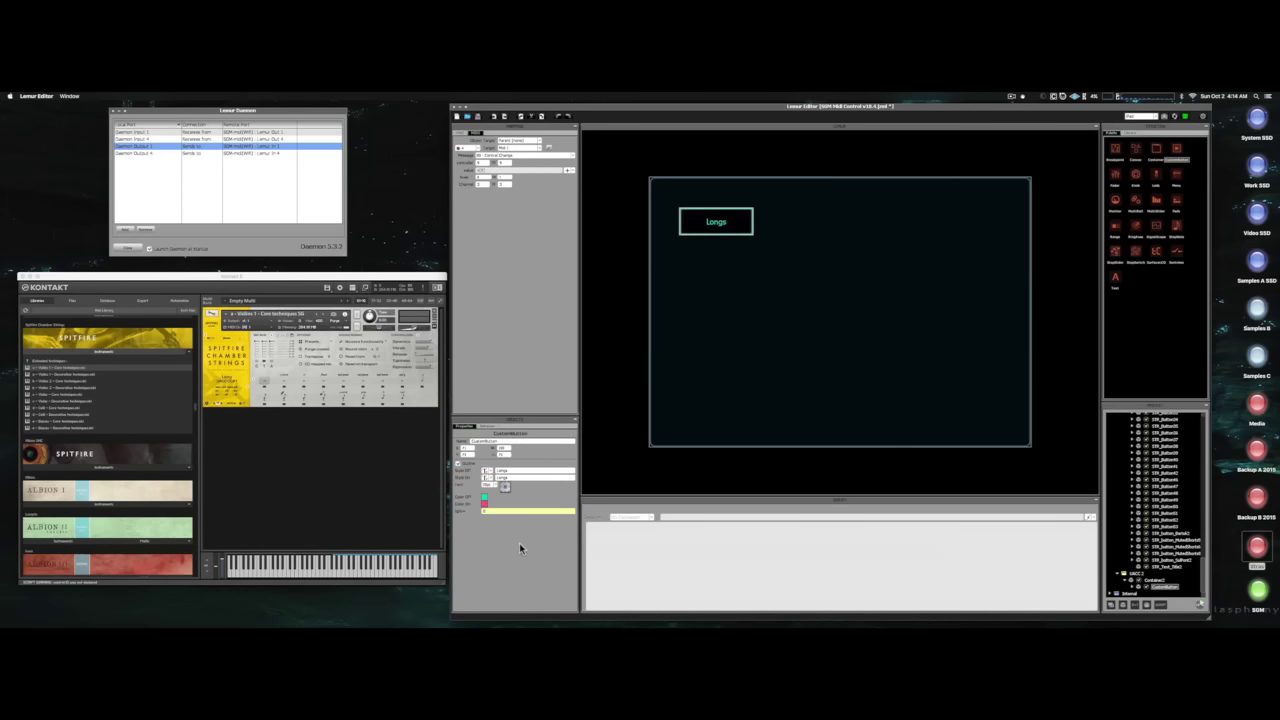
{"action": "left_click", "coordinate": [519, 543]}
Paste a copy of the Longs button into the container right beside the original.
{"action": "left_click", "coordinate": [713, 245]}
{"action": "left_click", "coordinate": [716, 220]}
{"action": "left_click", "coordinate": [803, 220]}
{"action": "key", "text": "ctrl+v"}
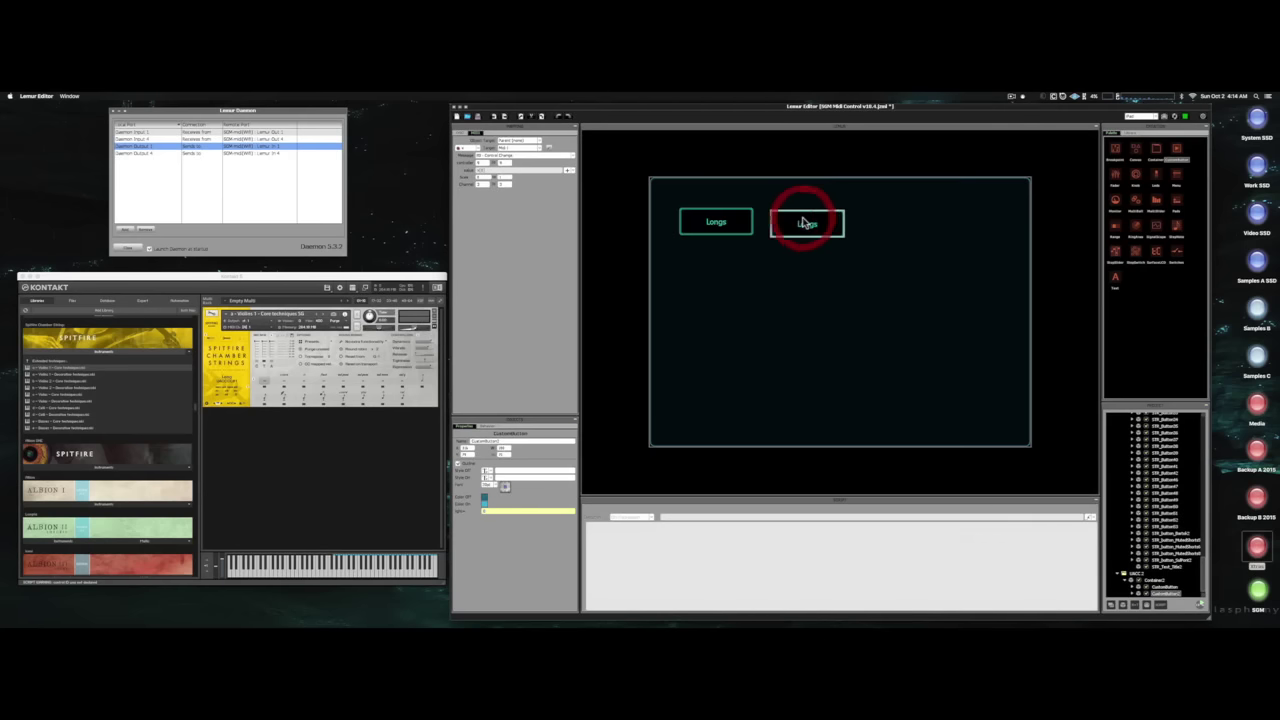
{"action": "left_click_drag", "start_coordinate": [806, 221], "coordinate": [790, 220]}
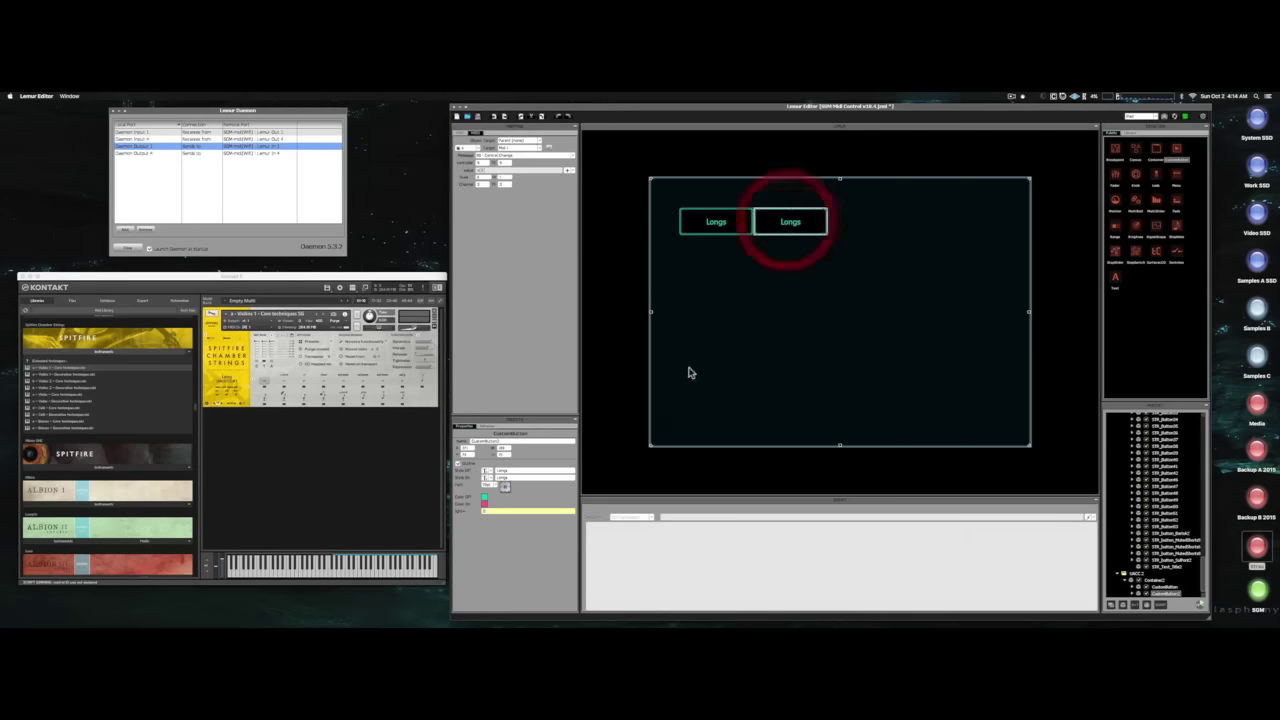
Relabel the copy's Text Off and Text On as Longs CS.
{"action": "left_click", "coordinate": [285, 381]}
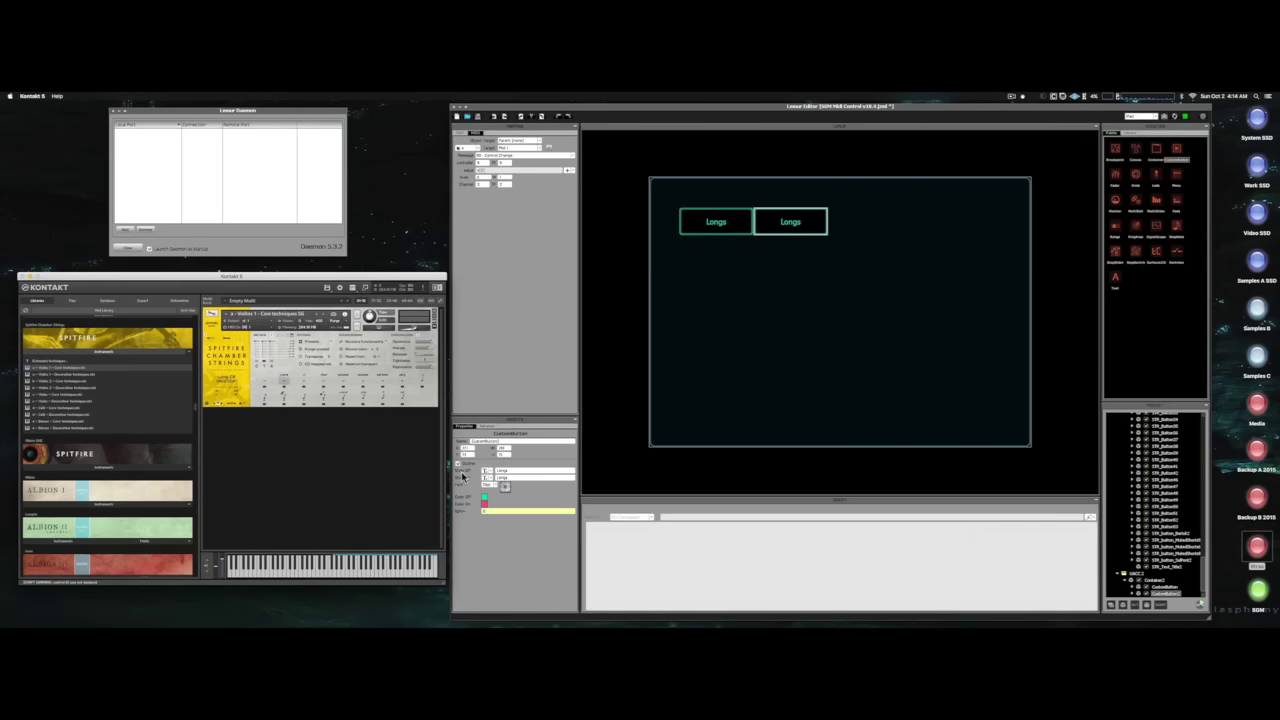
{"action": "left_click", "coordinate": [522, 475]}
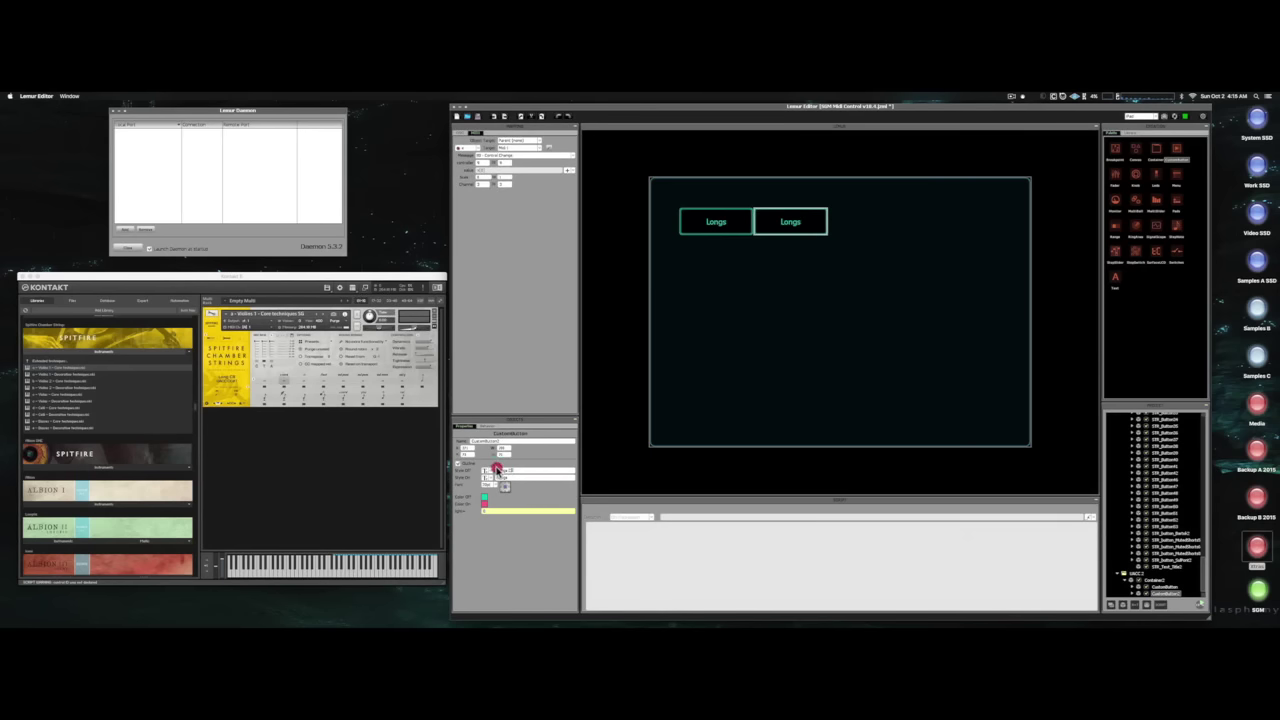
{"action": "left_click_drag", "start_coordinate": [490, 468], "coordinate": [517, 474]}
{"action": "left_click", "coordinate": [520, 473]}
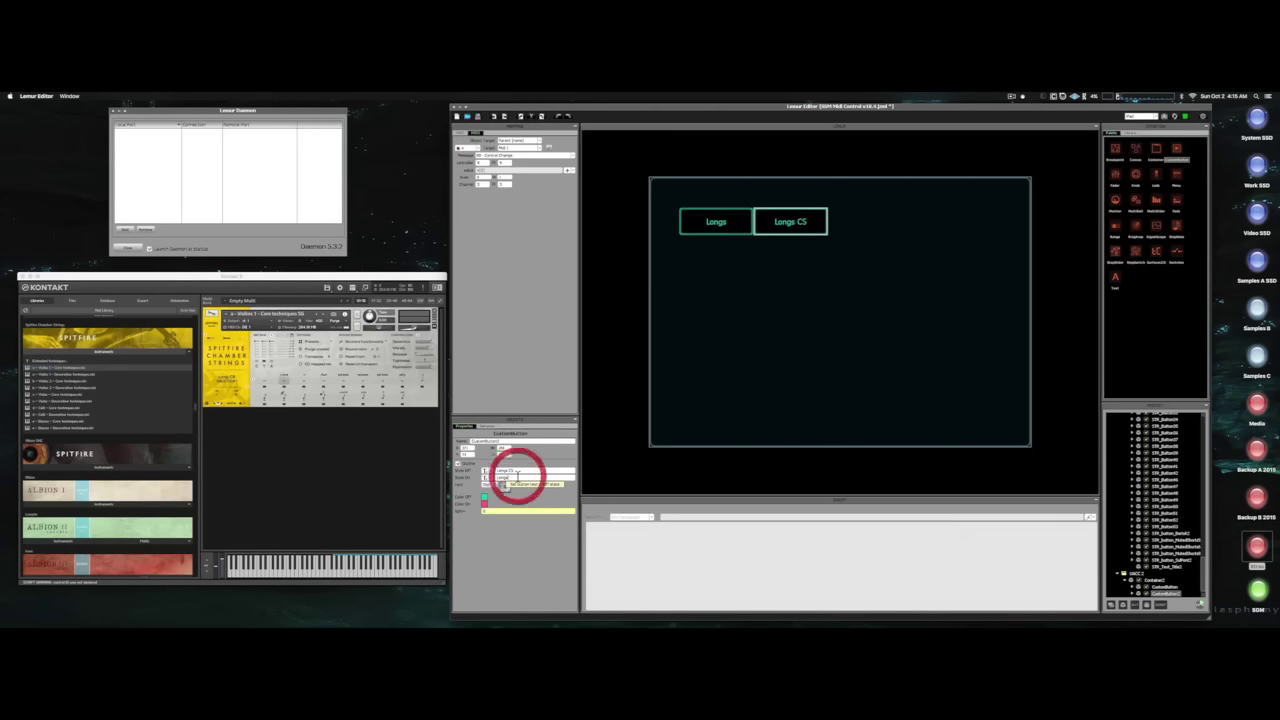
{"action": "left_click", "coordinate": [494, 474]}
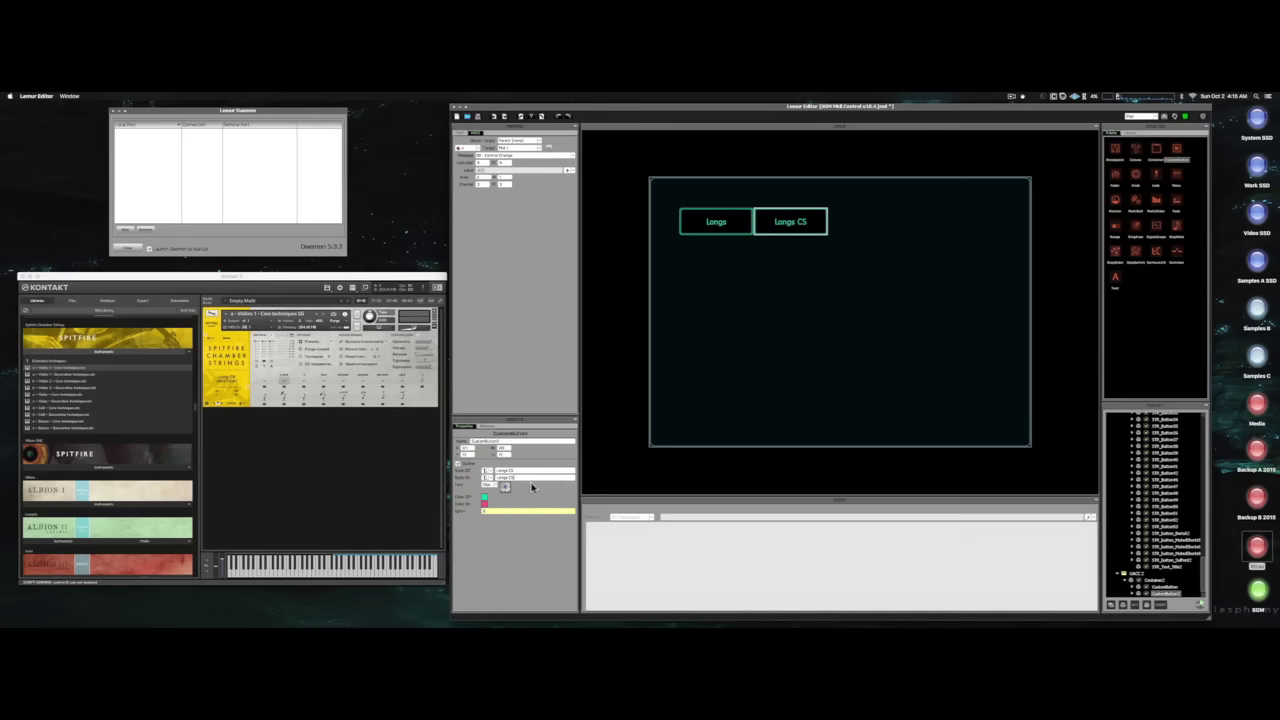
{"action": "left_click", "coordinate": [532, 502]}
{"action": "left_click", "coordinate": [234, 383]}
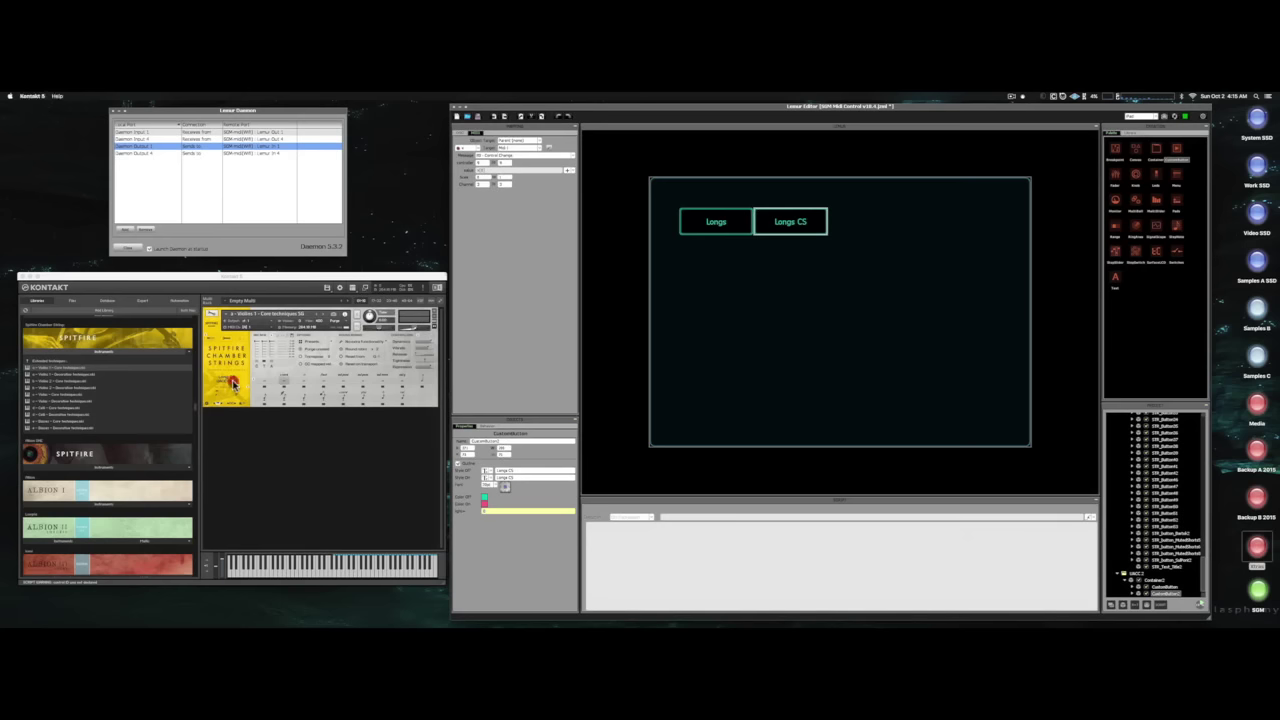
{"action": "left_click", "coordinate": [547, 236]}
{"action": "left_click", "coordinate": [502, 177]}
{"action": "left_click", "coordinate": [504, 186]}
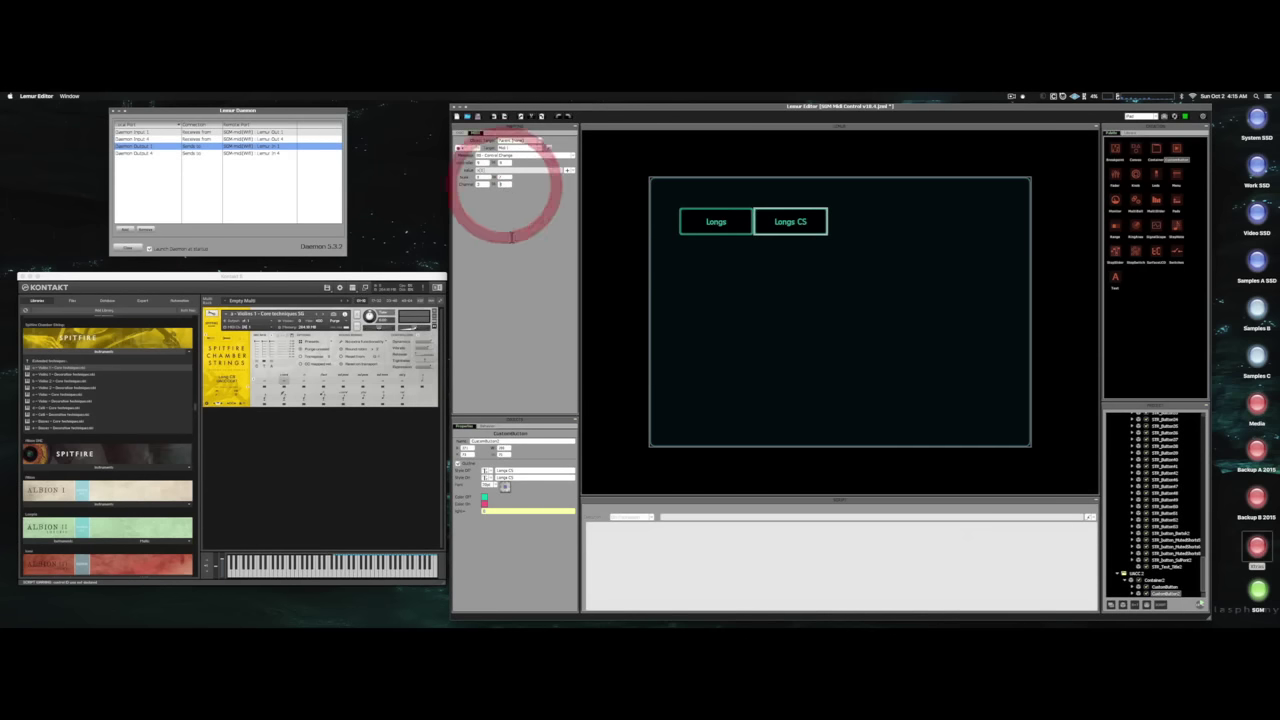
{"action": "left_click", "coordinate": [745, 222]}
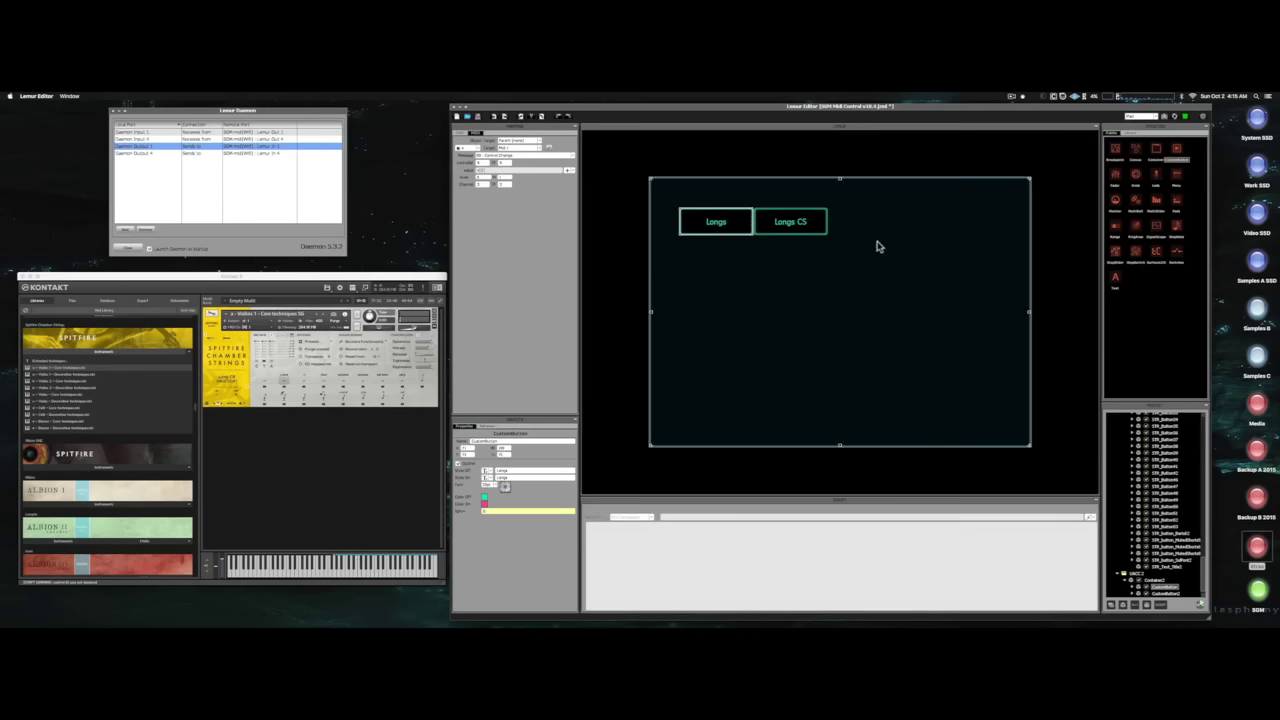
{"action": "left_click", "coordinate": [865, 302]}
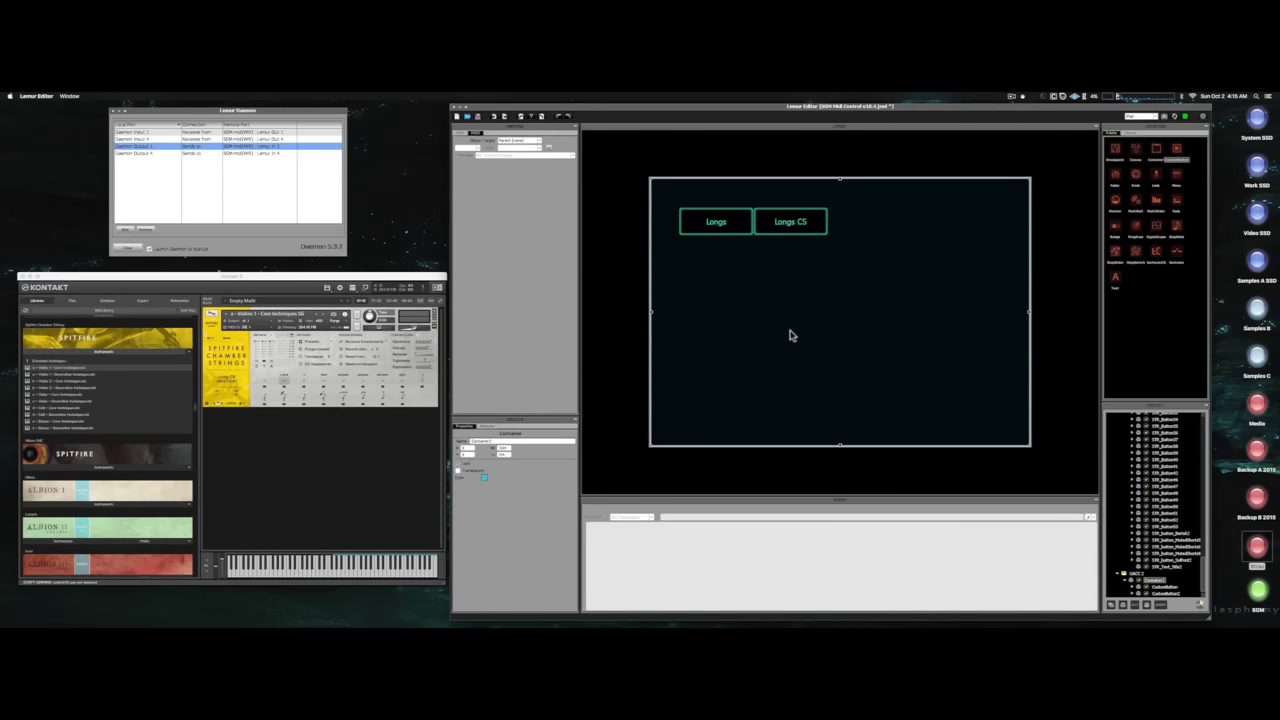
{"action": "left_click", "coordinate": [634, 346]}
{"action": "right_click", "coordinate": [232, 403]}
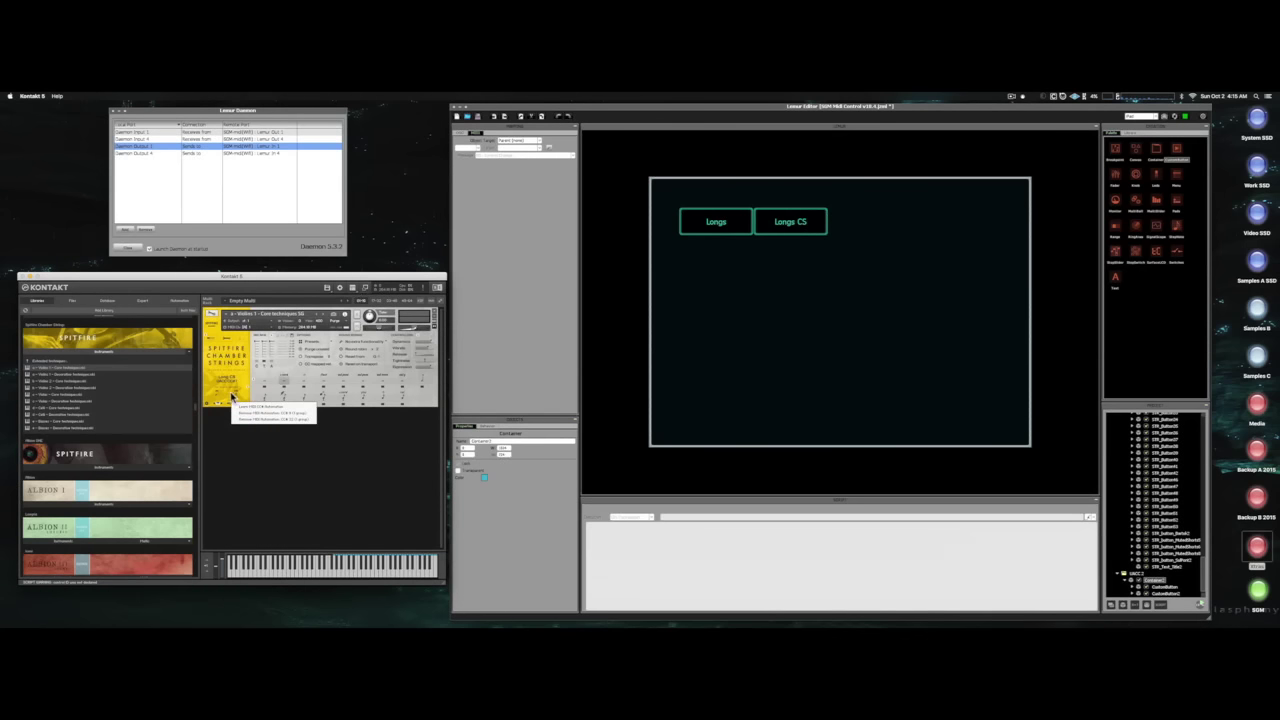
{"action": "left_click", "coordinate": [230, 388]}
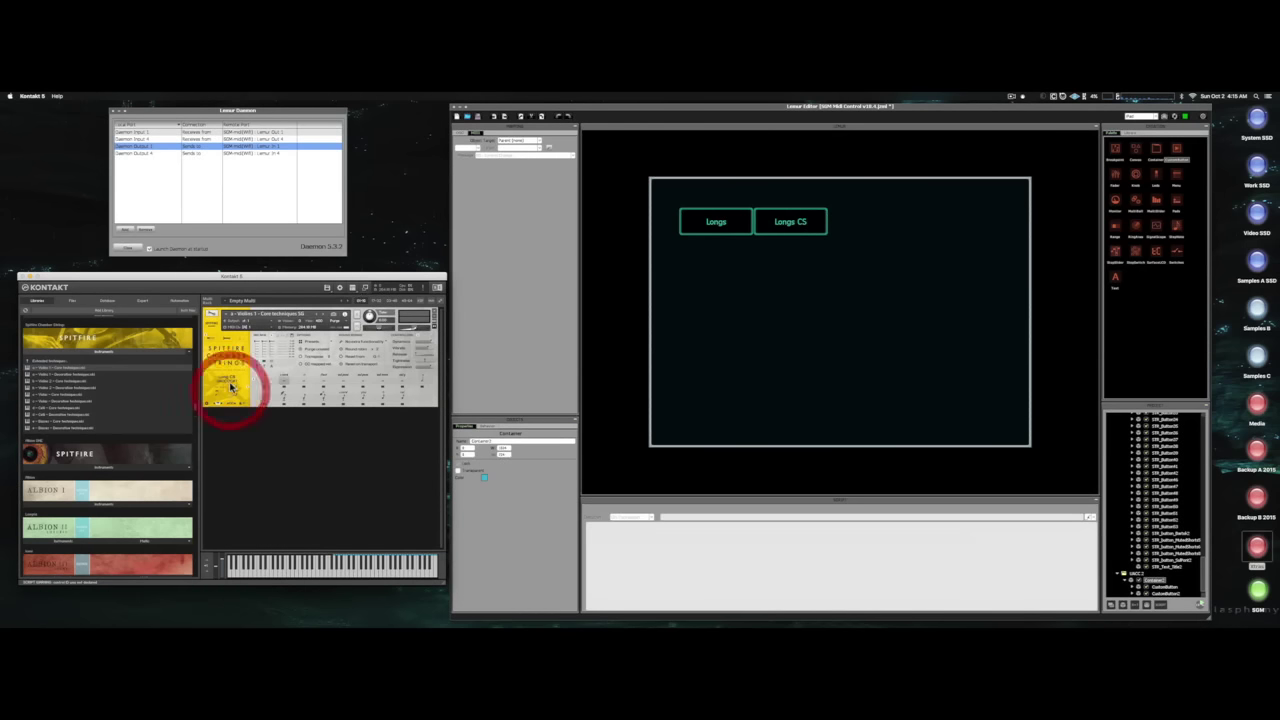
{"action": "left_click", "coordinate": [237, 241]}
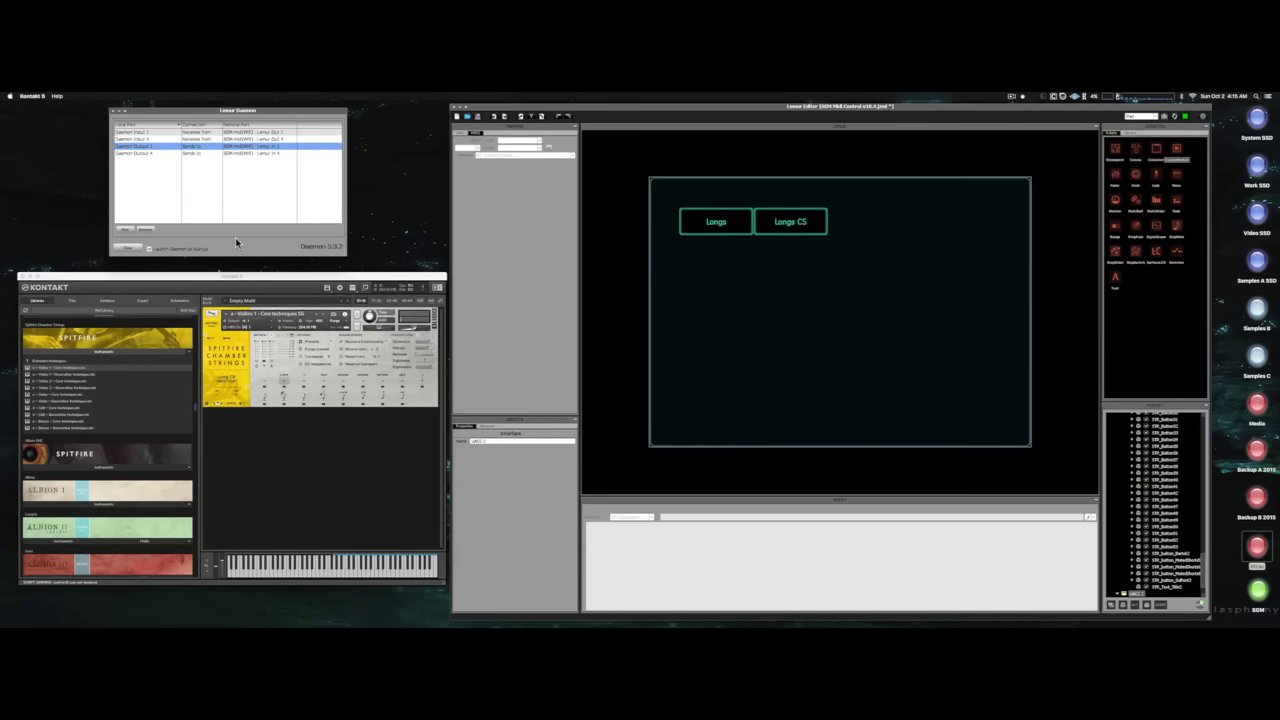
{"action": "left_click", "coordinate": [242, 403]}
{"action": "left_click", "coordinate": [242, 403]}
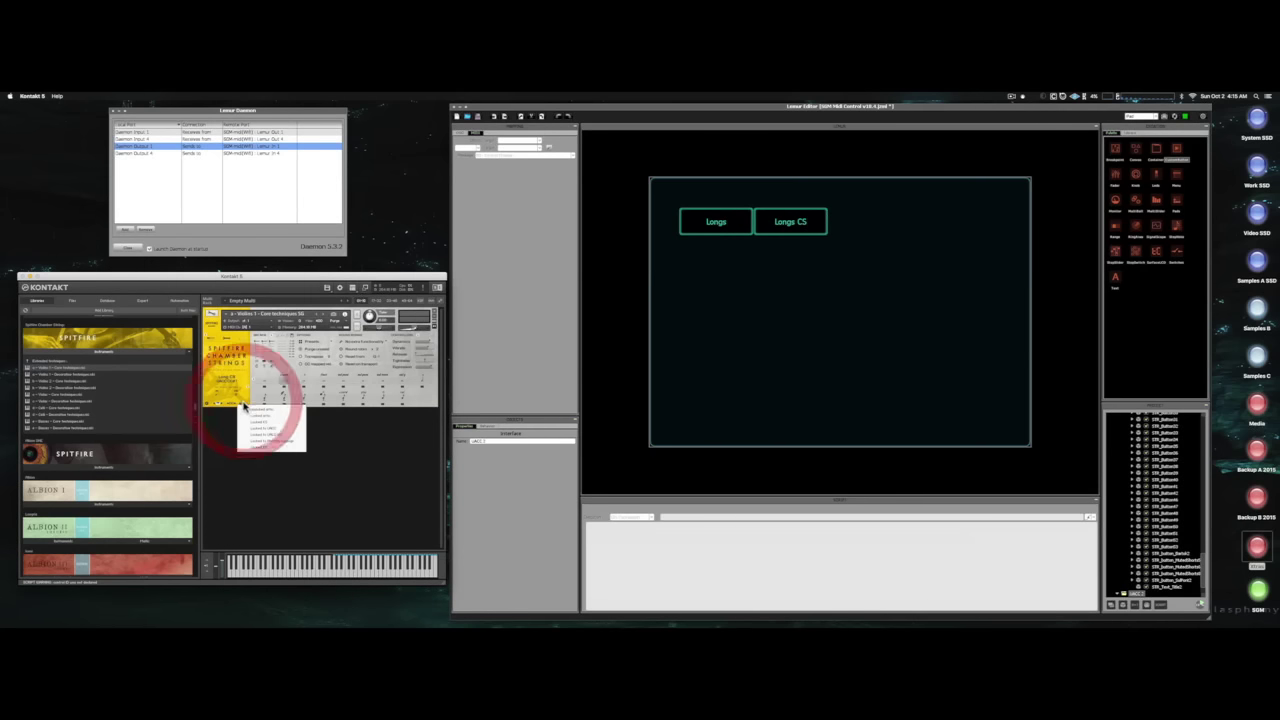
{"action": "left_click", "coordinate": [260, 433]}
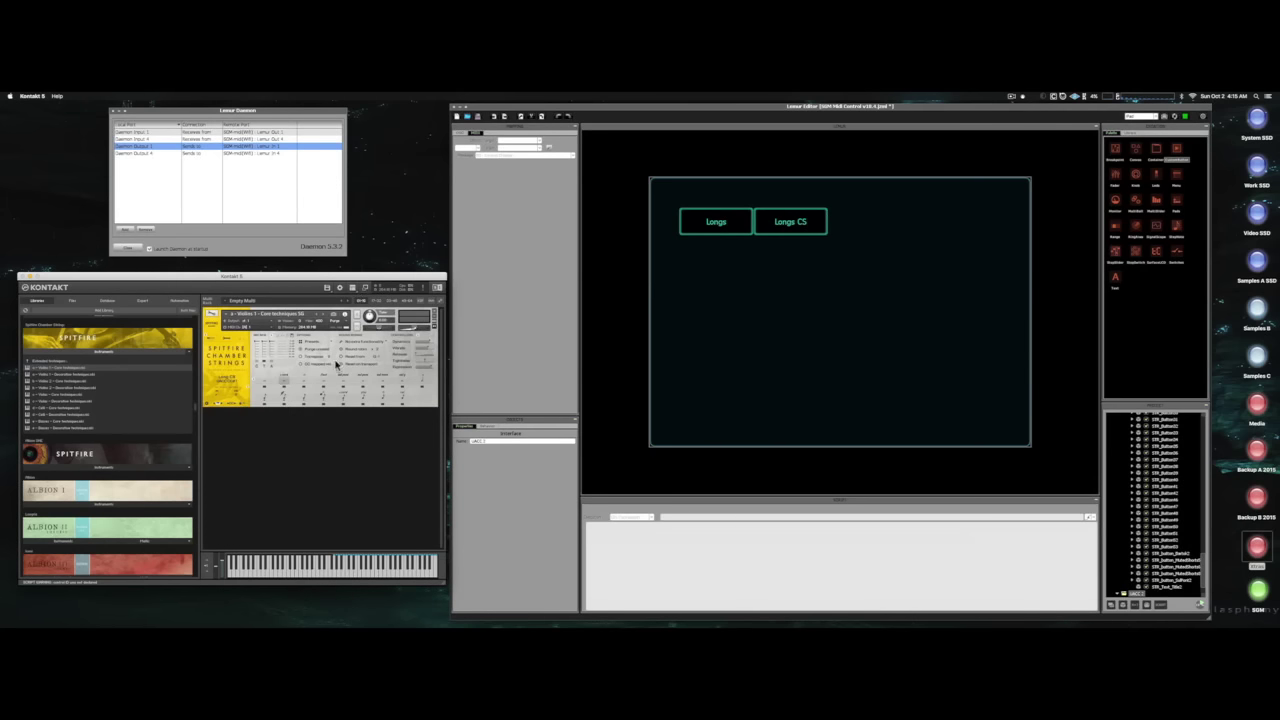
Select the Longs button and change its MIDI Scale/Channel setting.
{"action": "left_click", "coordinate": [726, 224]}
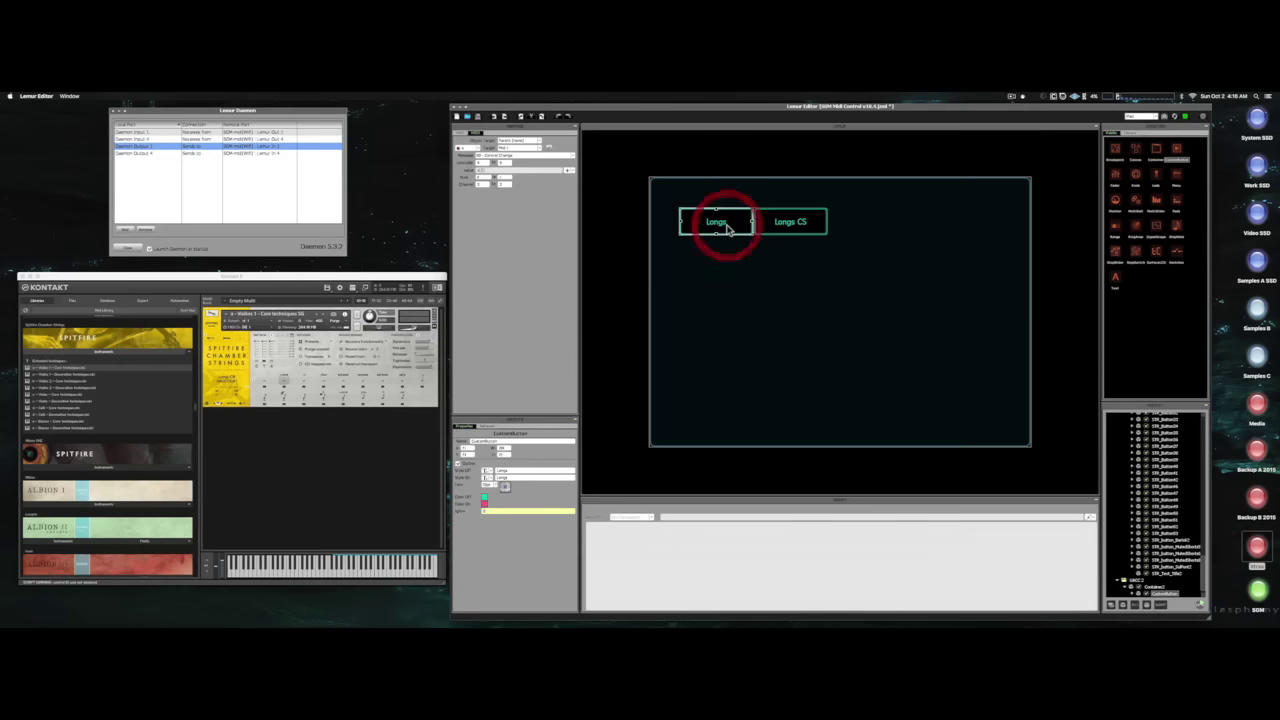
{"action": "left_click", "coordinate": [775, 222]}
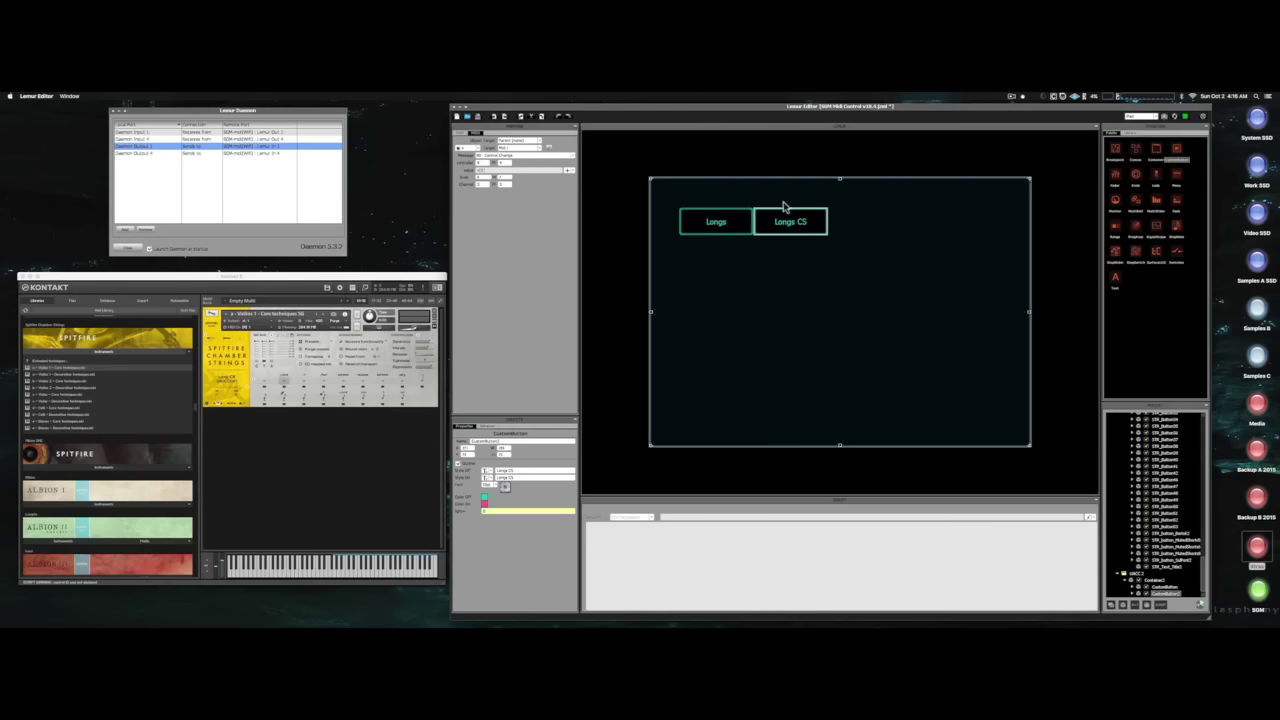
{"action": "left_click", "coordinate": [681, 221]}
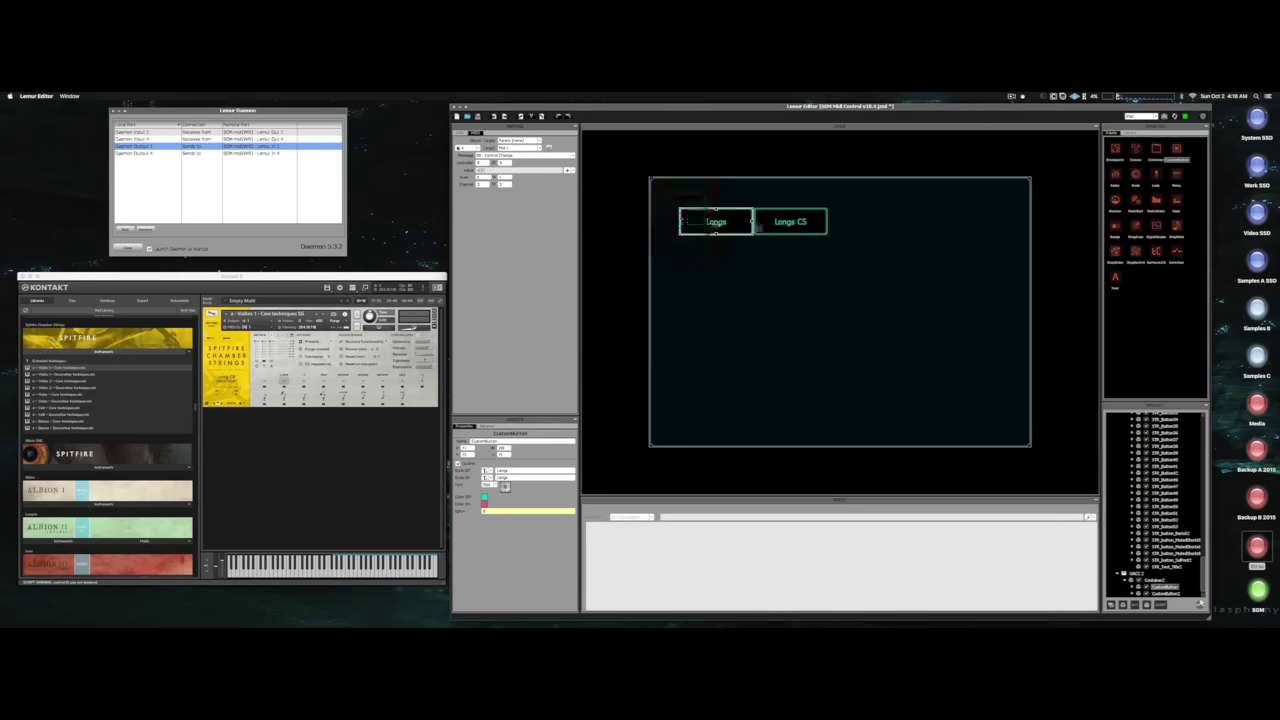
{"action": "left_click", "coordinate": [766, 222]}
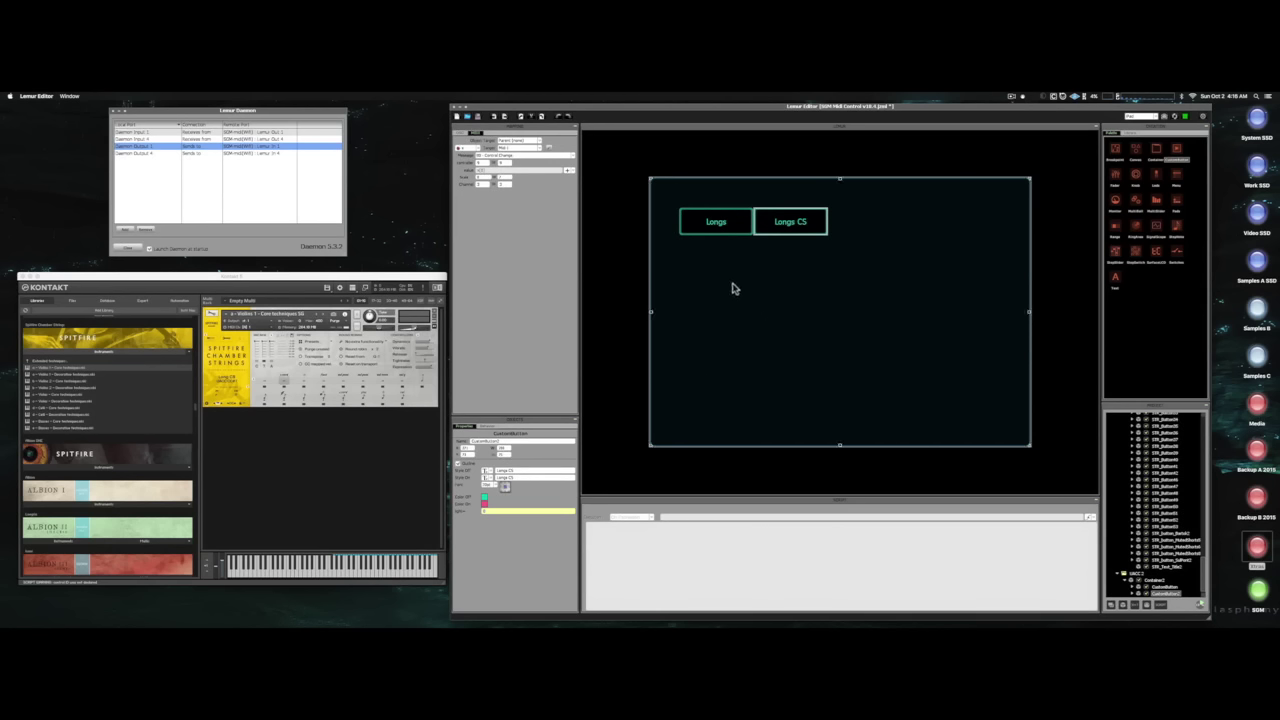
{"action": "left_click", "coordinate": [688, 221]}
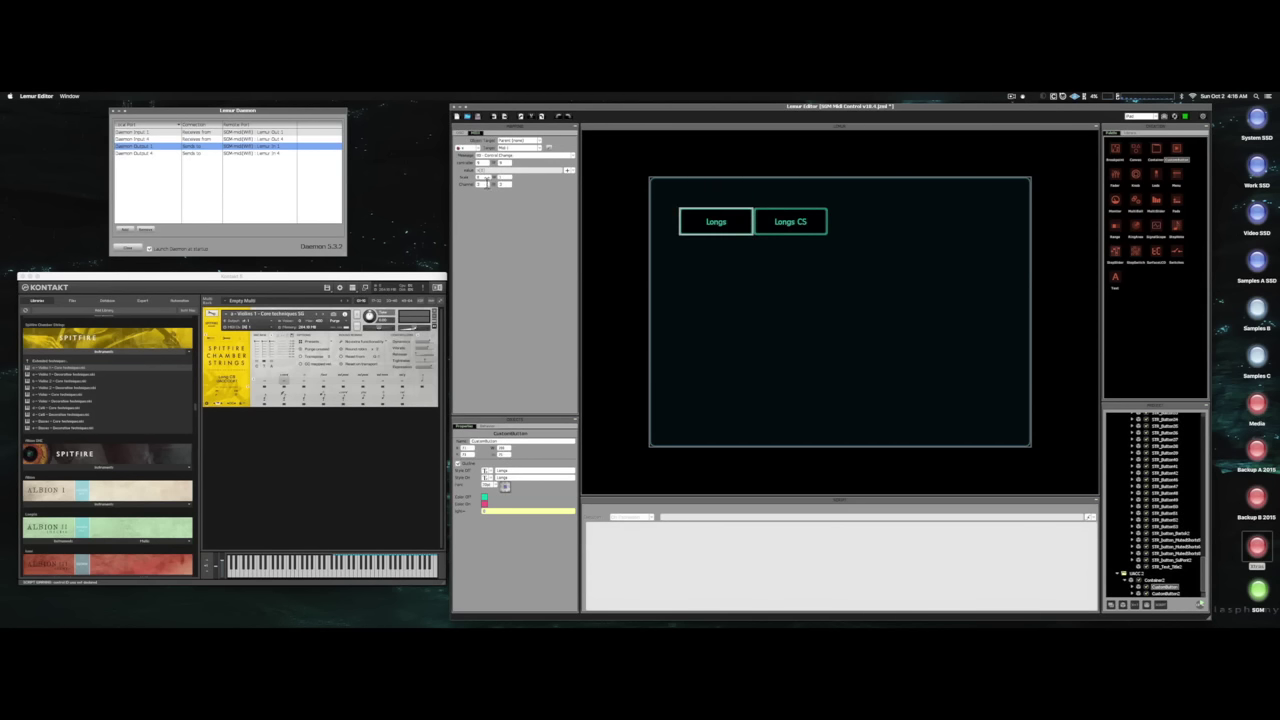
{"action": "left_click", "coordinate": [489, 180]}
{"action": "left_click", "coordinate": [503, 186]}
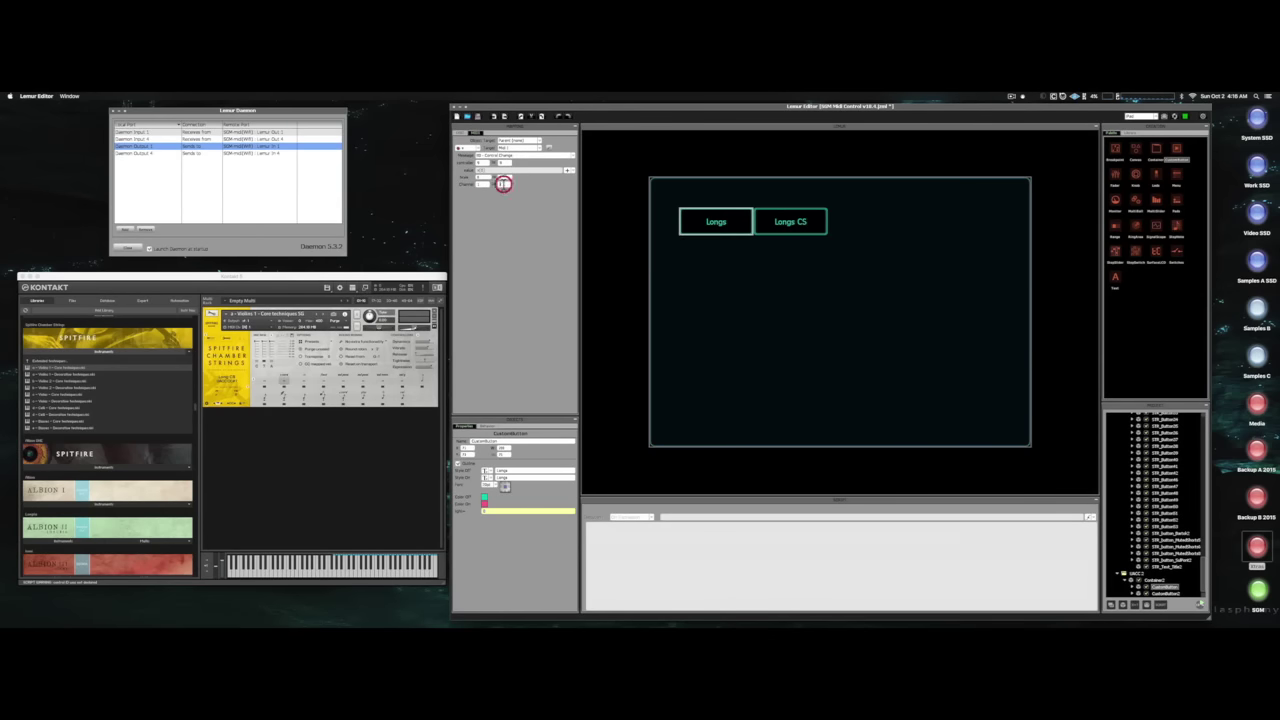
Change the MIDI channel of the Longs CS button.
{"action": "left_click", "coordinate": [794, 224]}
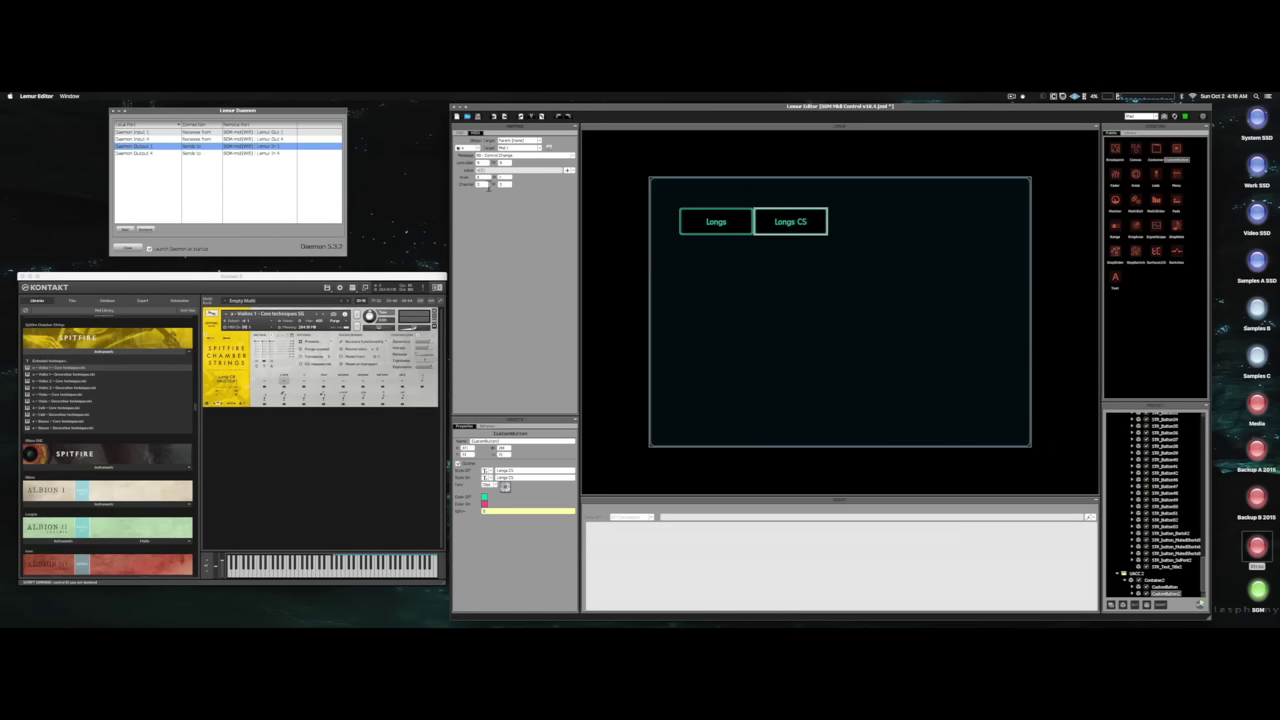
{"action": "left_click", "coordinate": [484, 187]}
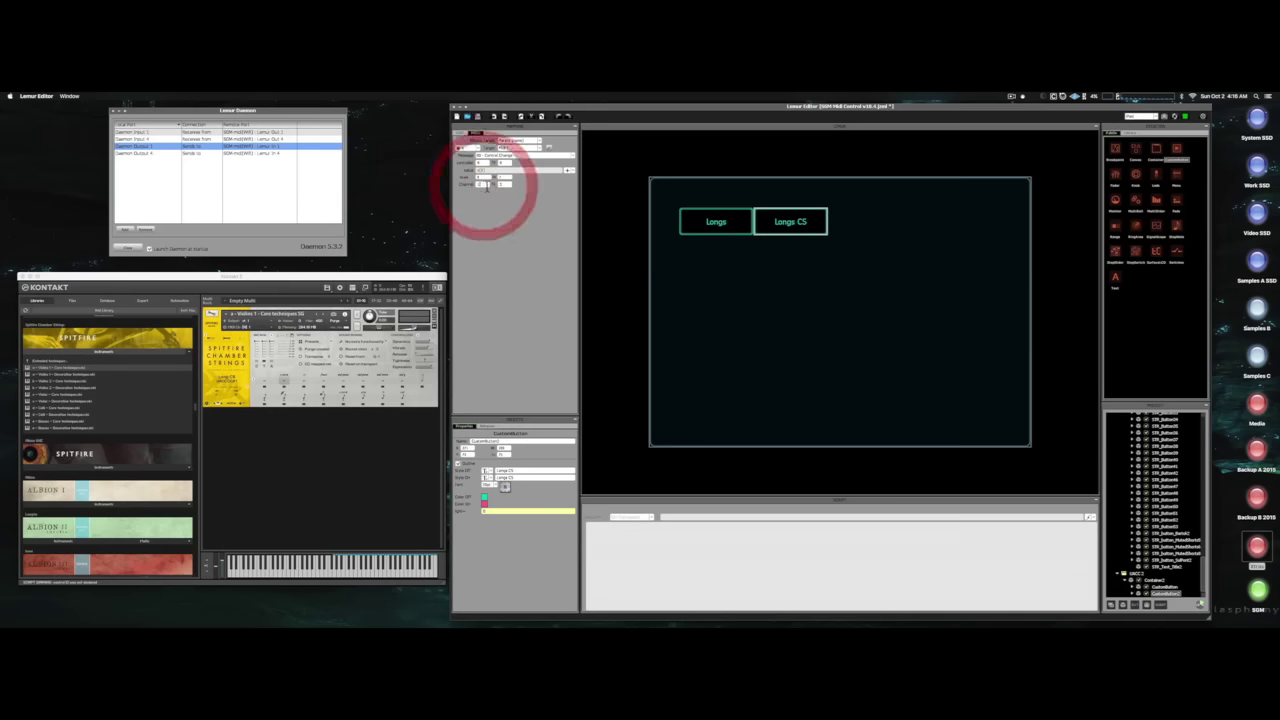
{"action": "left_click", "coordinate": [503, 185]}
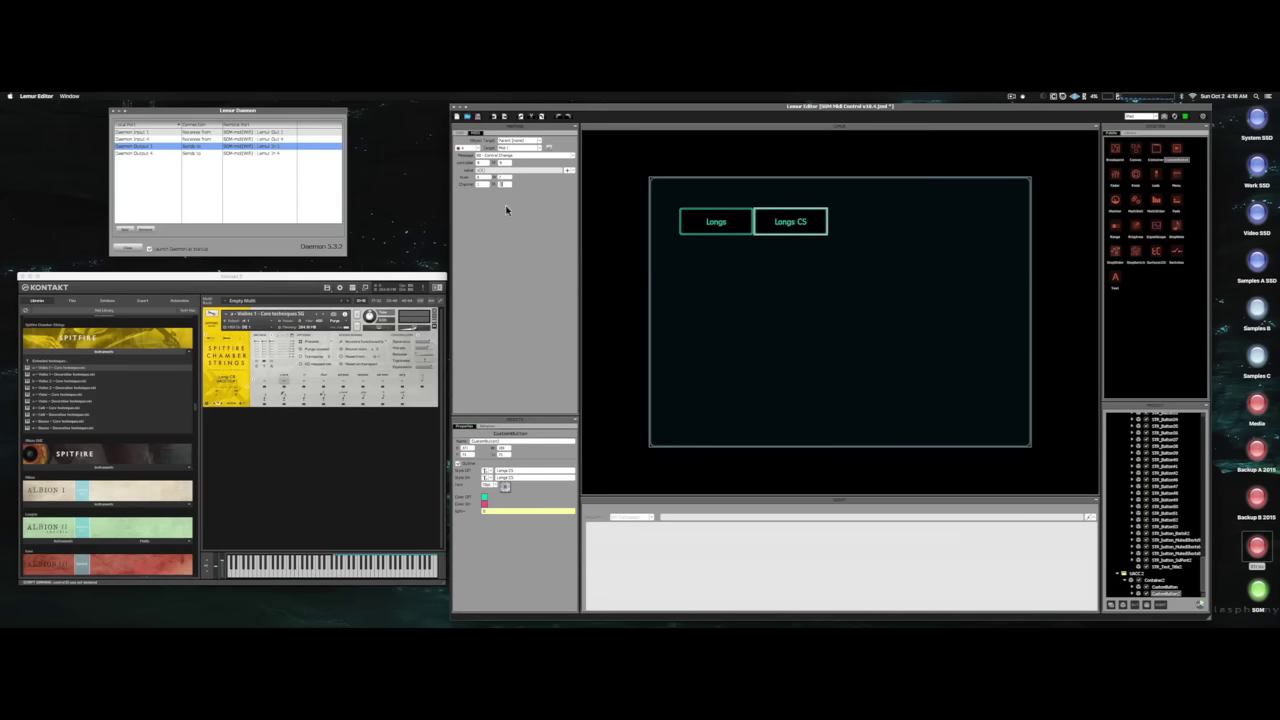
Return to the SPITFIRE UACC grid page and remove Kontakt's Violins 1 instrument without saving.
{"action": "left_click", "coordinate": [722, 289]}
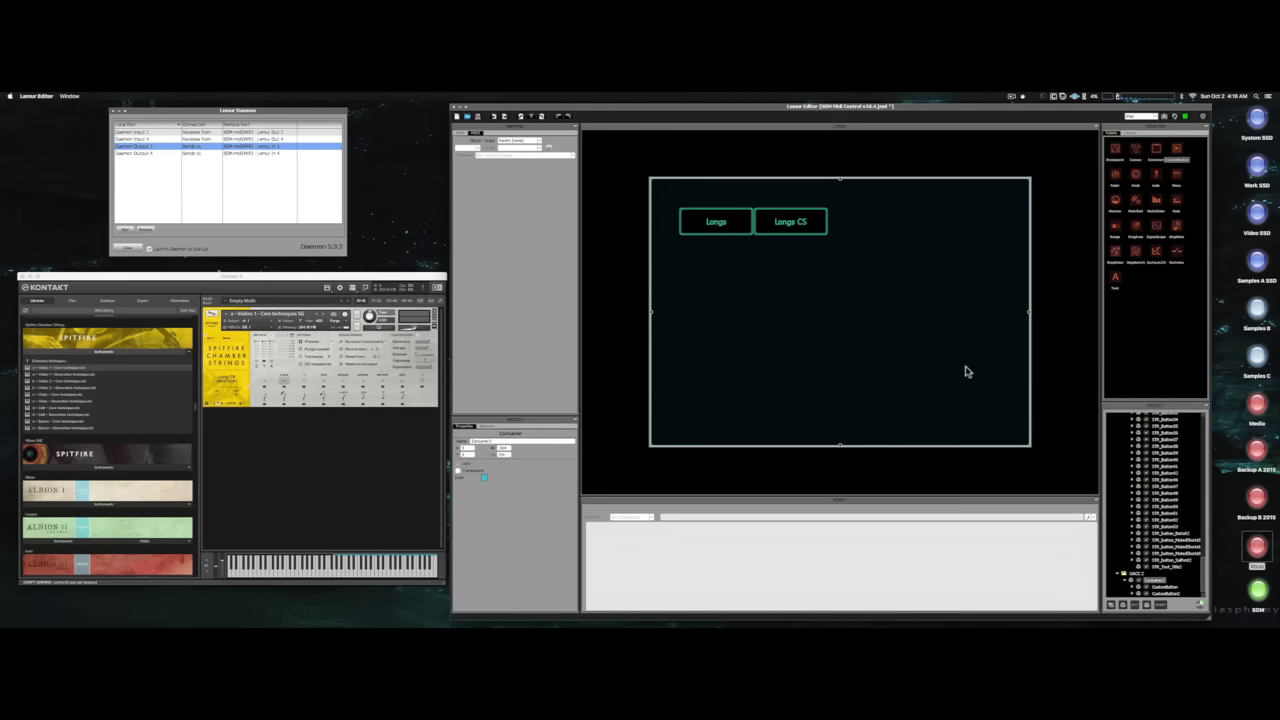
{"action": "key", "text": "ctrl+z"}
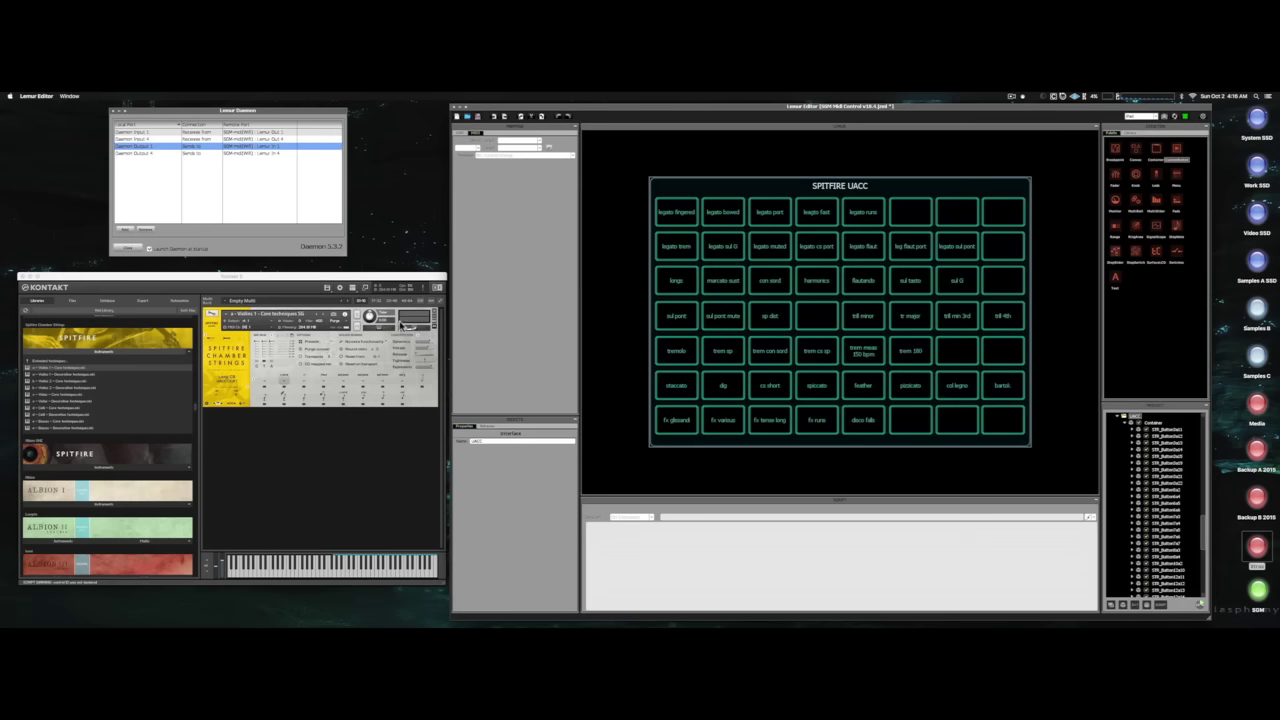
{"action": "left_click", "coordinate": [437, 316]}
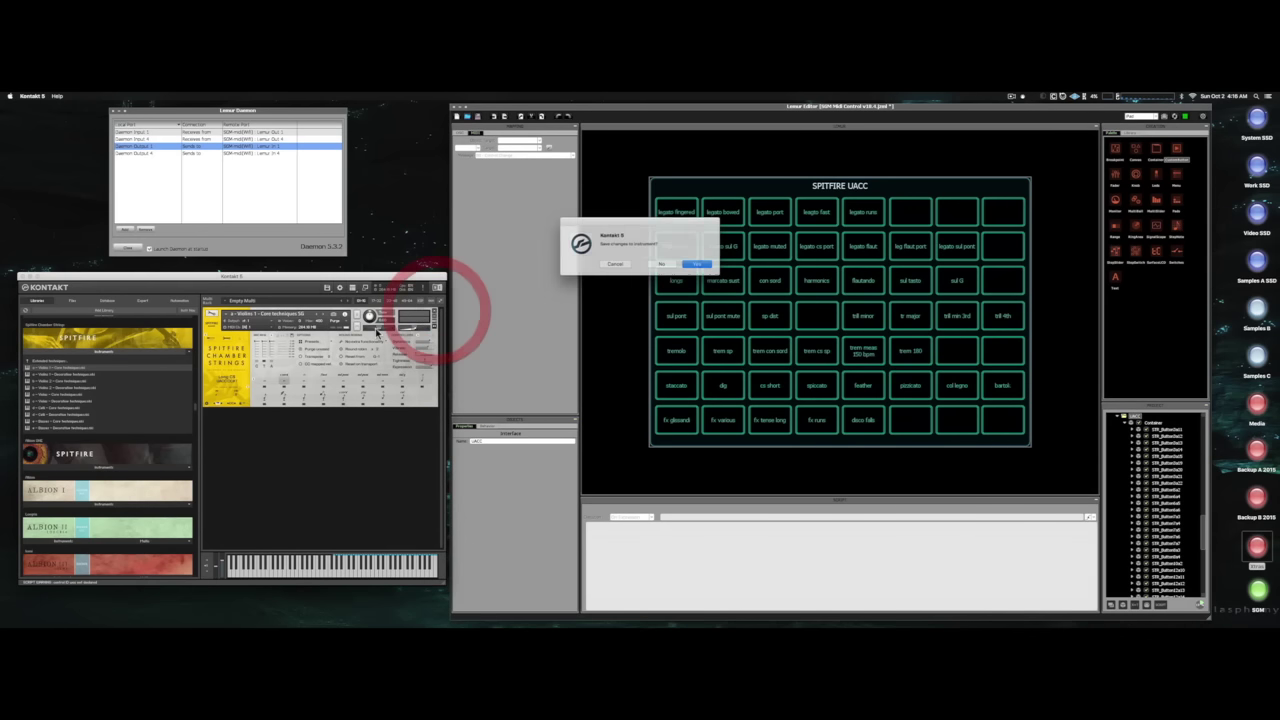
{"action": "left_click", "coordinate": [661, 263]}
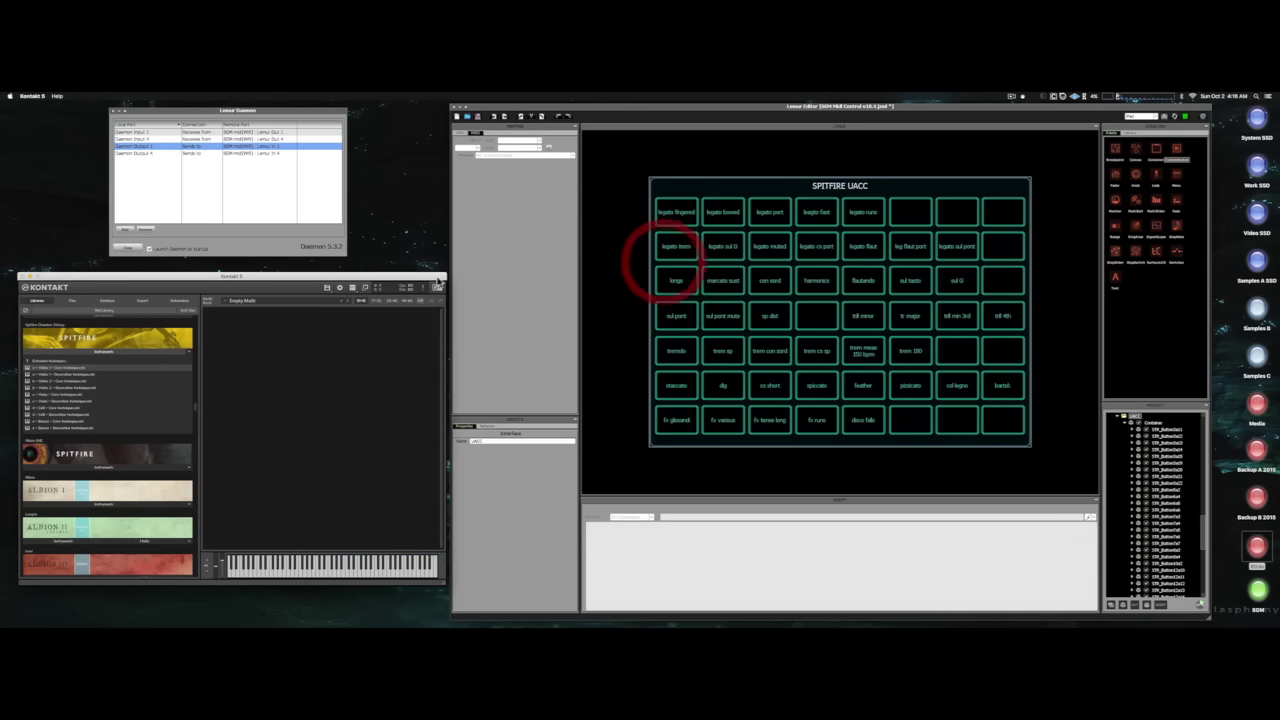
Open SDM Strings' Extended folder and load the Vln 1 Main and Decorative patches.
{"action": "left_click", "coordinate": [65, 362]}
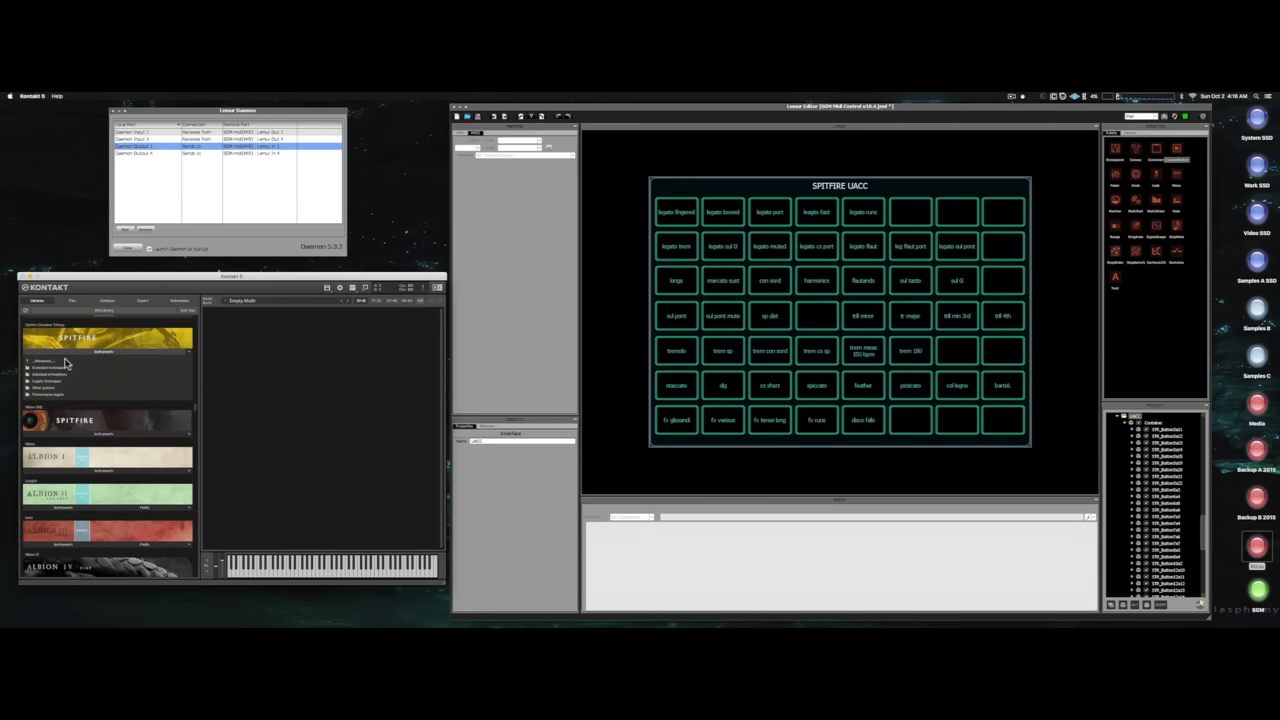
{"action": "left_click", "coordinate": [72, 357]}
{"action": "left_click", "coordinate": [72, 352]}
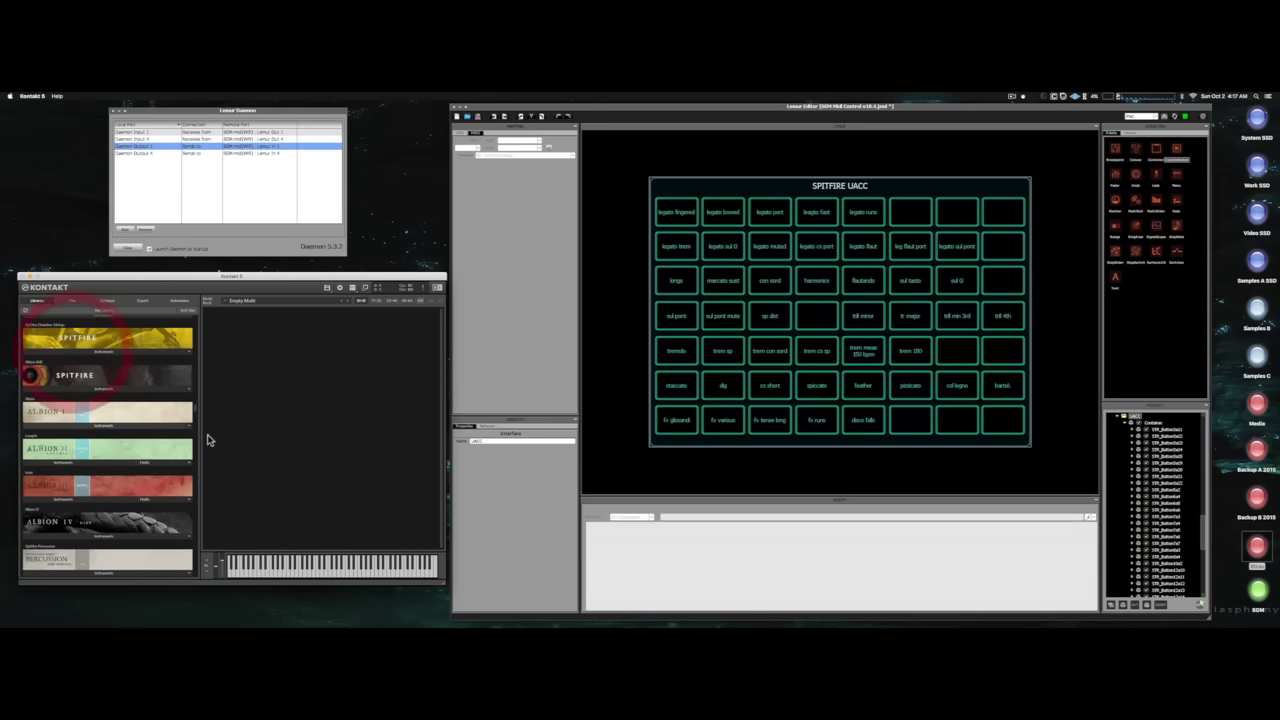
{"action": "left_click_drag", "start_coordinate": [196, 410], "coordinate": [204, 288]}
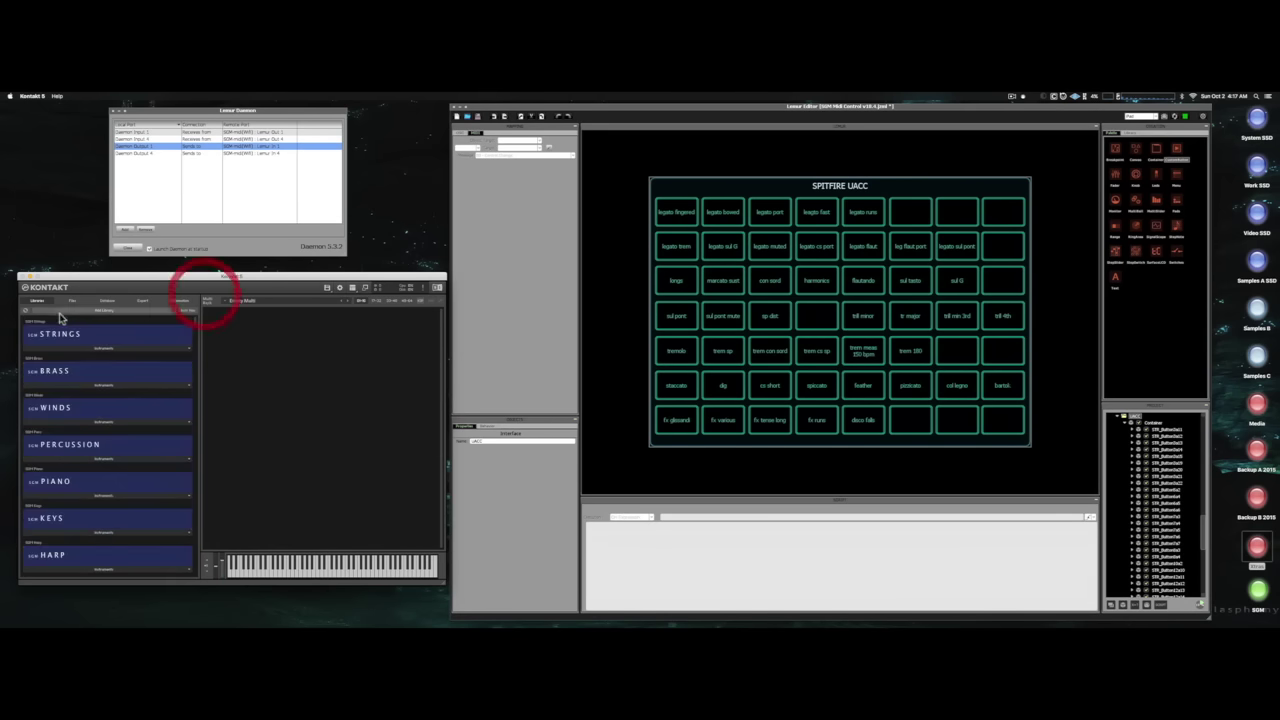
{"action": "left_click", "coordinate": [57, 348]}
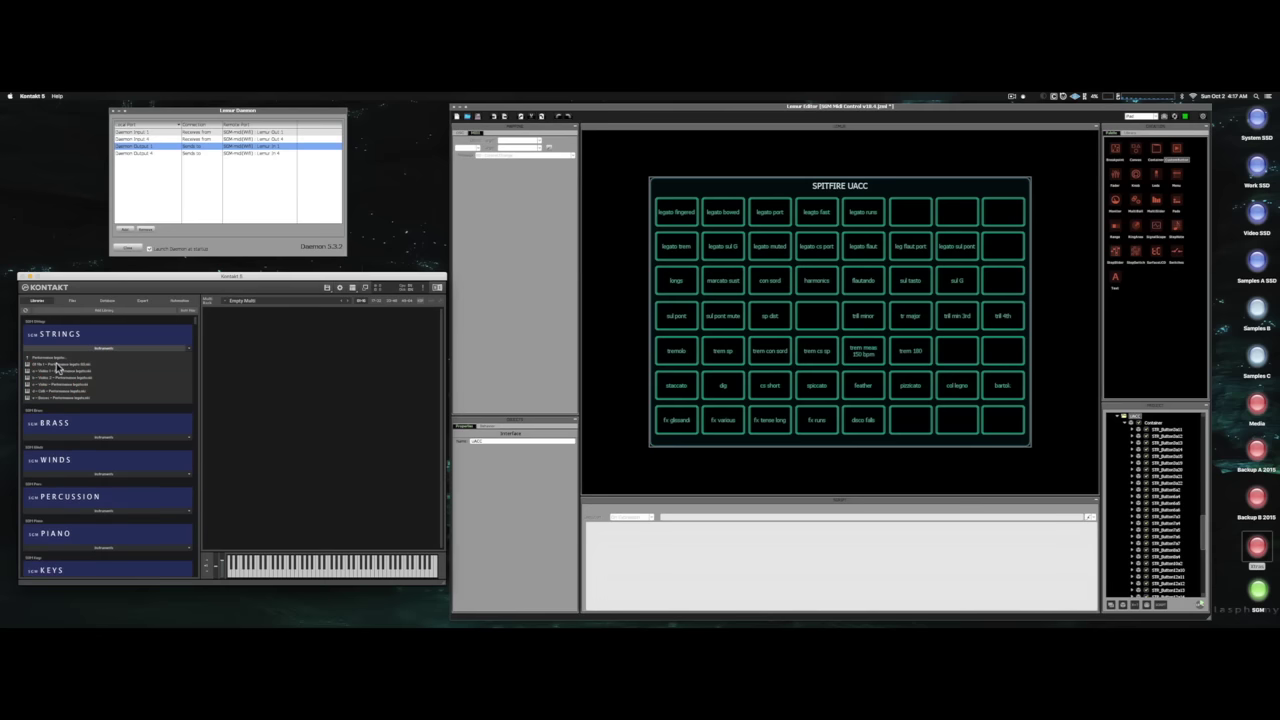
{"action": "left_click", "coordinate": [55, 357]}
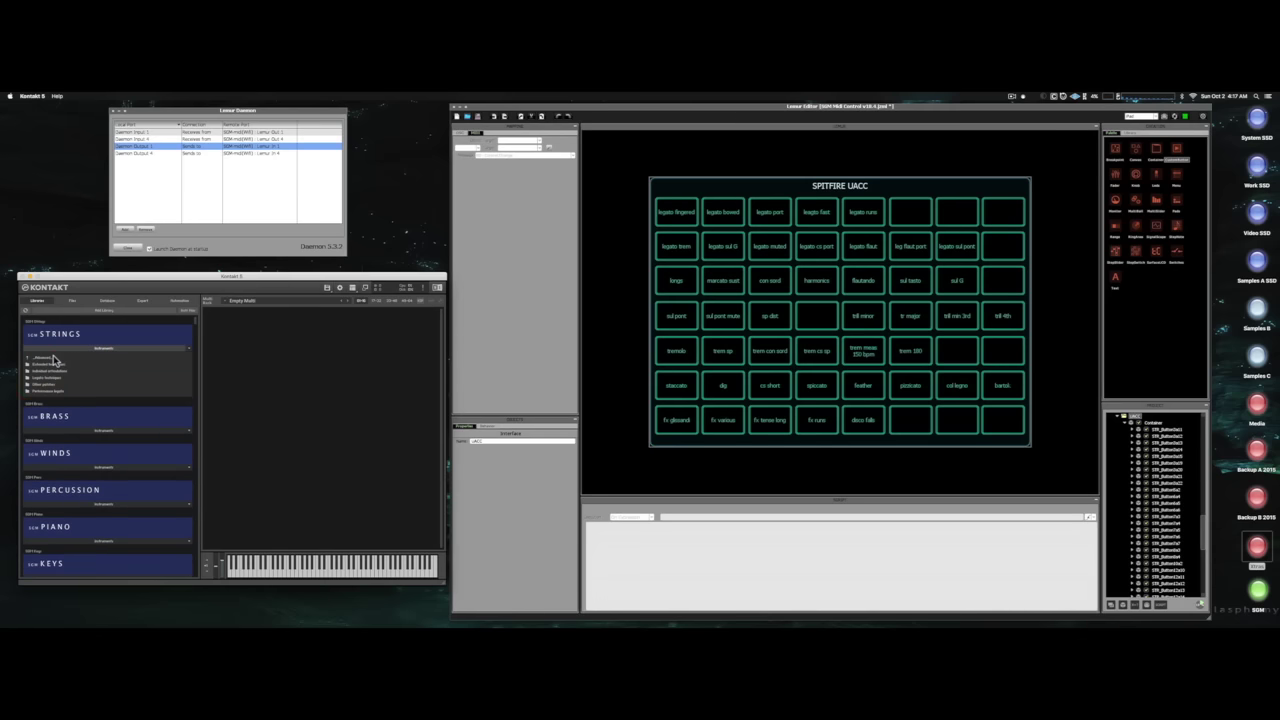
{"action": "left_click", "coordinate": [55, 364]}
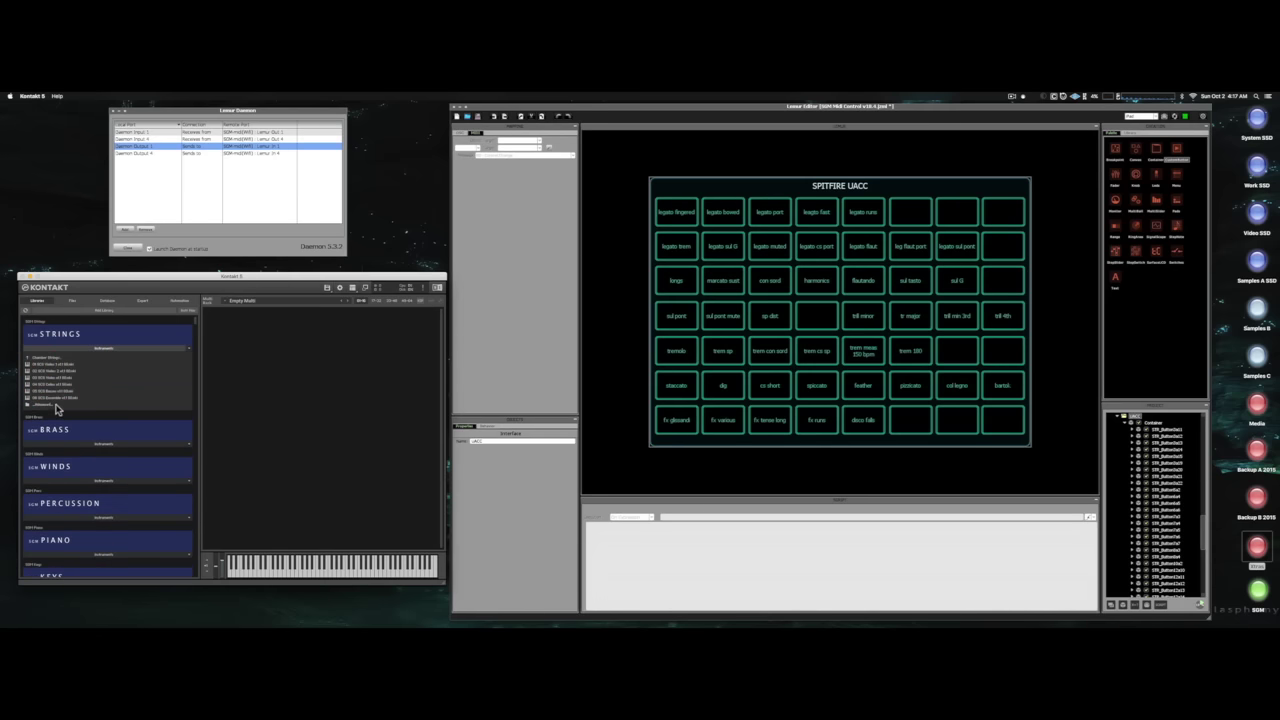
{"action": "left_click", "coordinate": [57, 405]}
{"action": "left_click", "coordinate": [56, 365]}
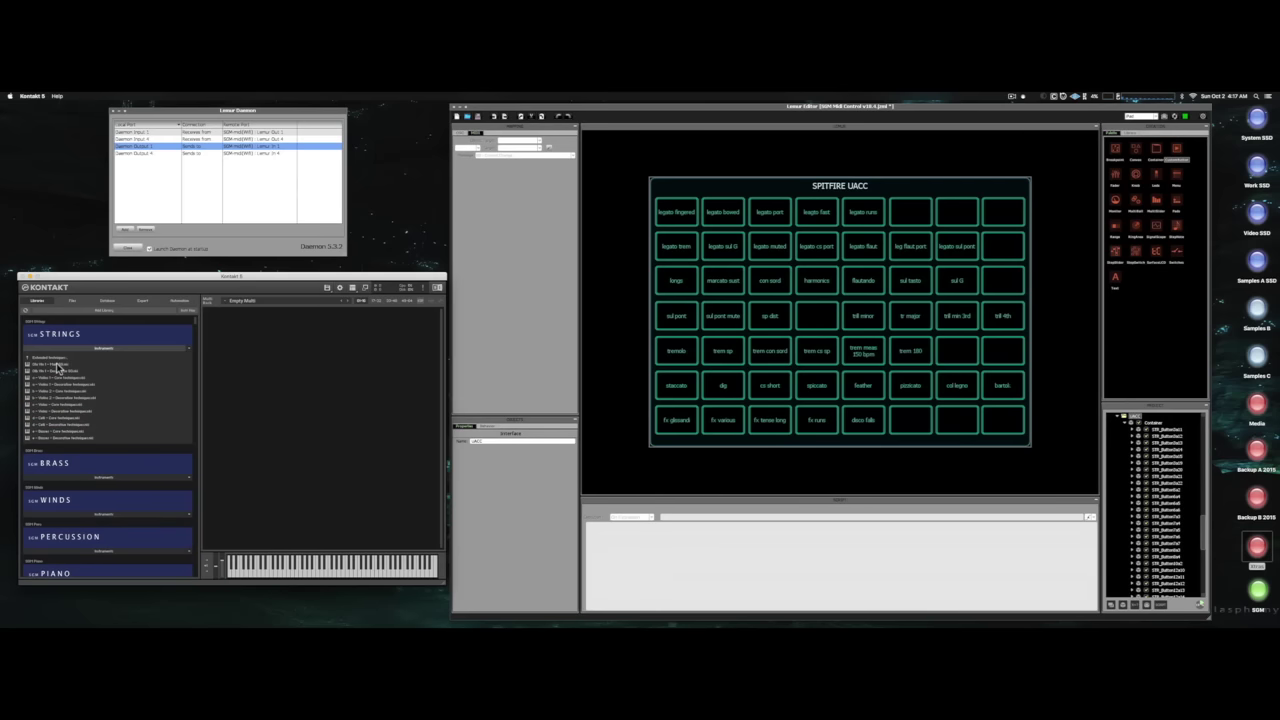
{"action": "double_click", "coordinate": [57, 366]}
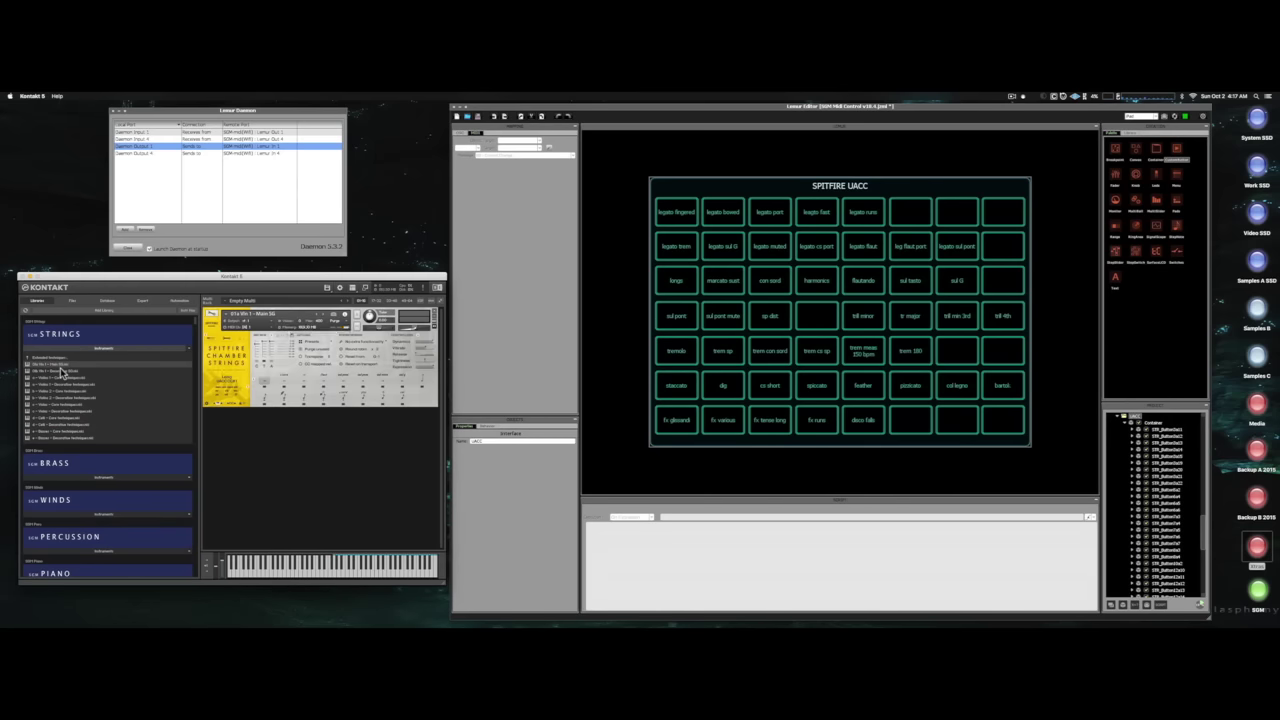
{"action": "double_click", "coordinate": [61, 371]}
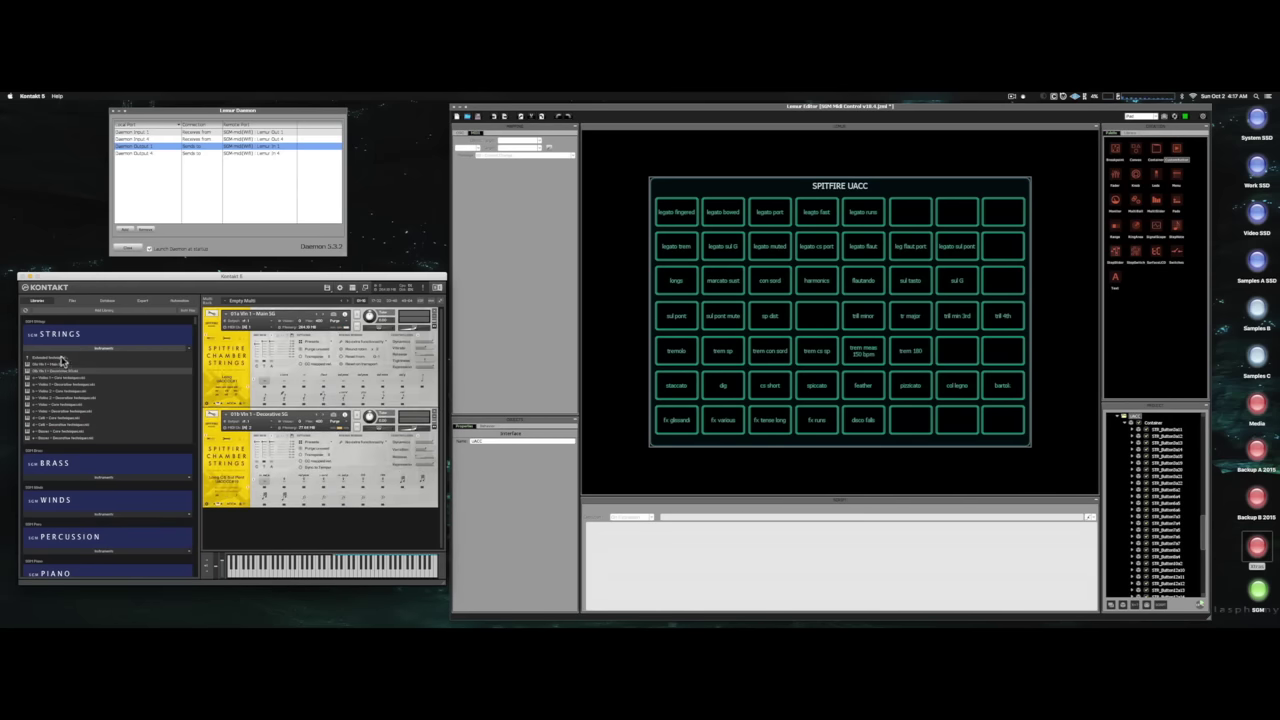
Load the Vln 1 Legato-decorative and Performance legato patches from their folders.
{"action": "left_click", "coordinate": [62, 358]}
{"action": "left_click", "coordinate": [57, 383]}
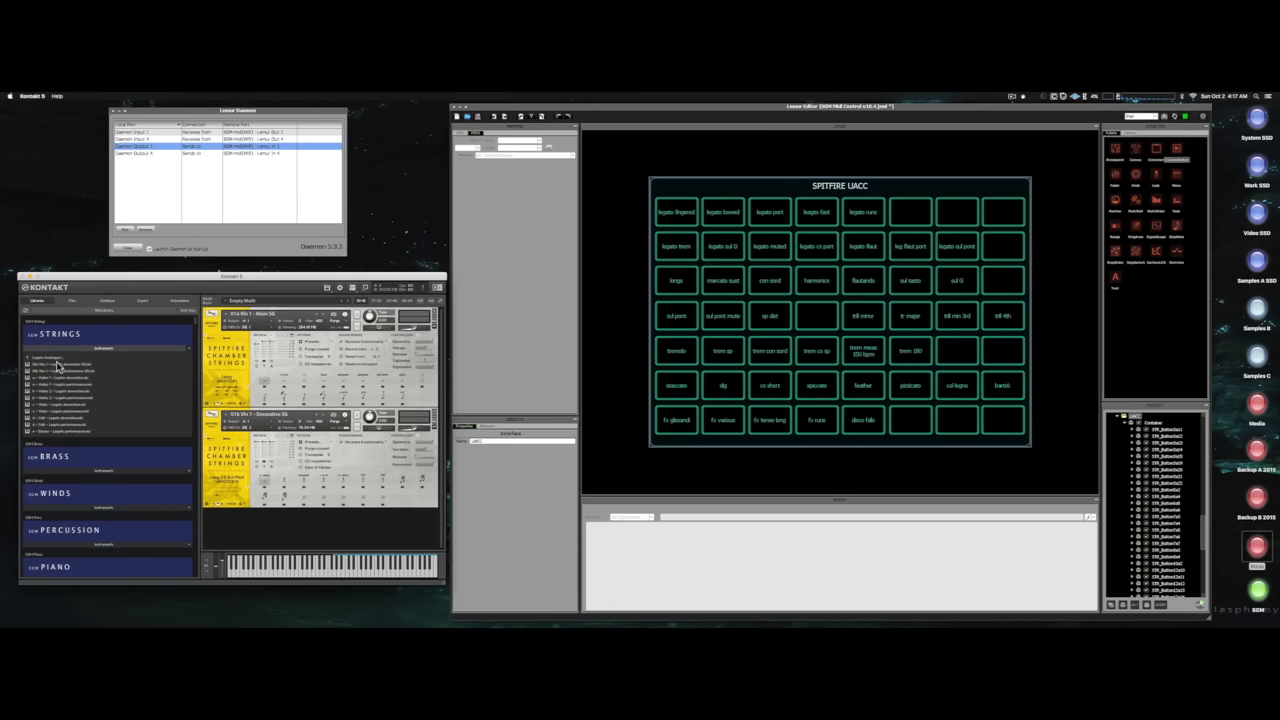
{"action": "double_click", "coordinate": [58, 364]}
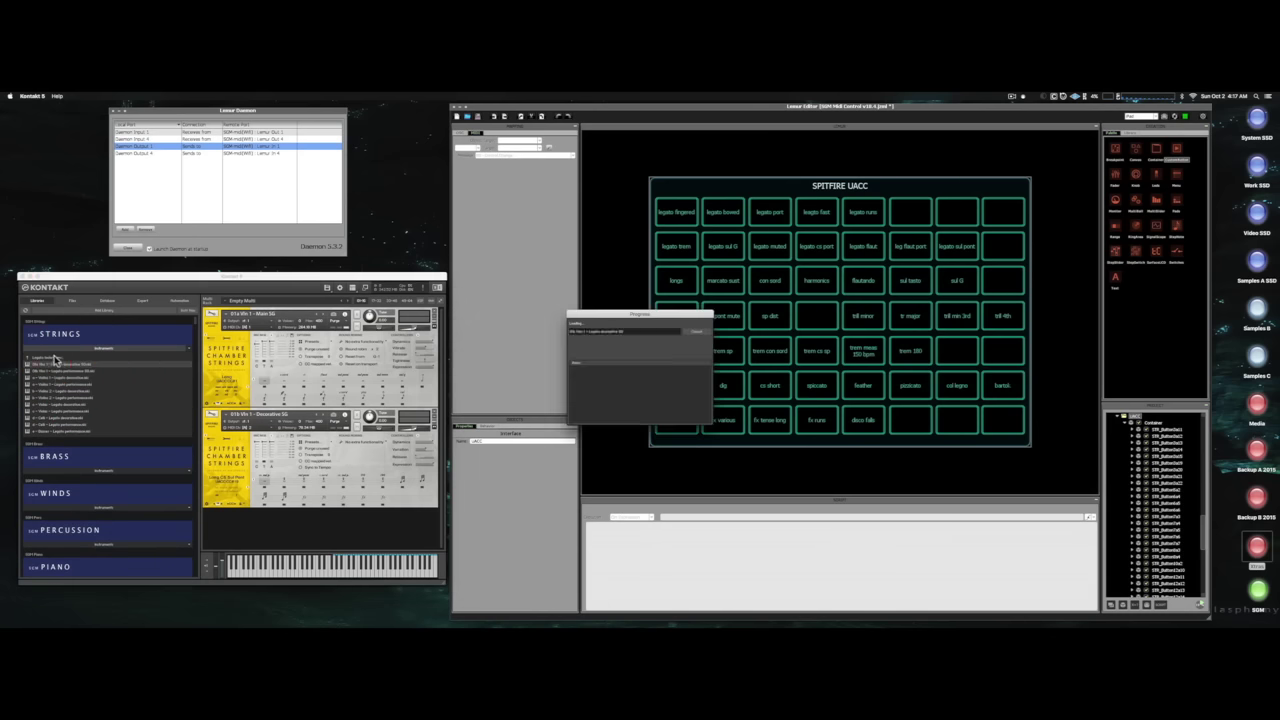
{"action": "left_click", "coordinate": [52, 357]}
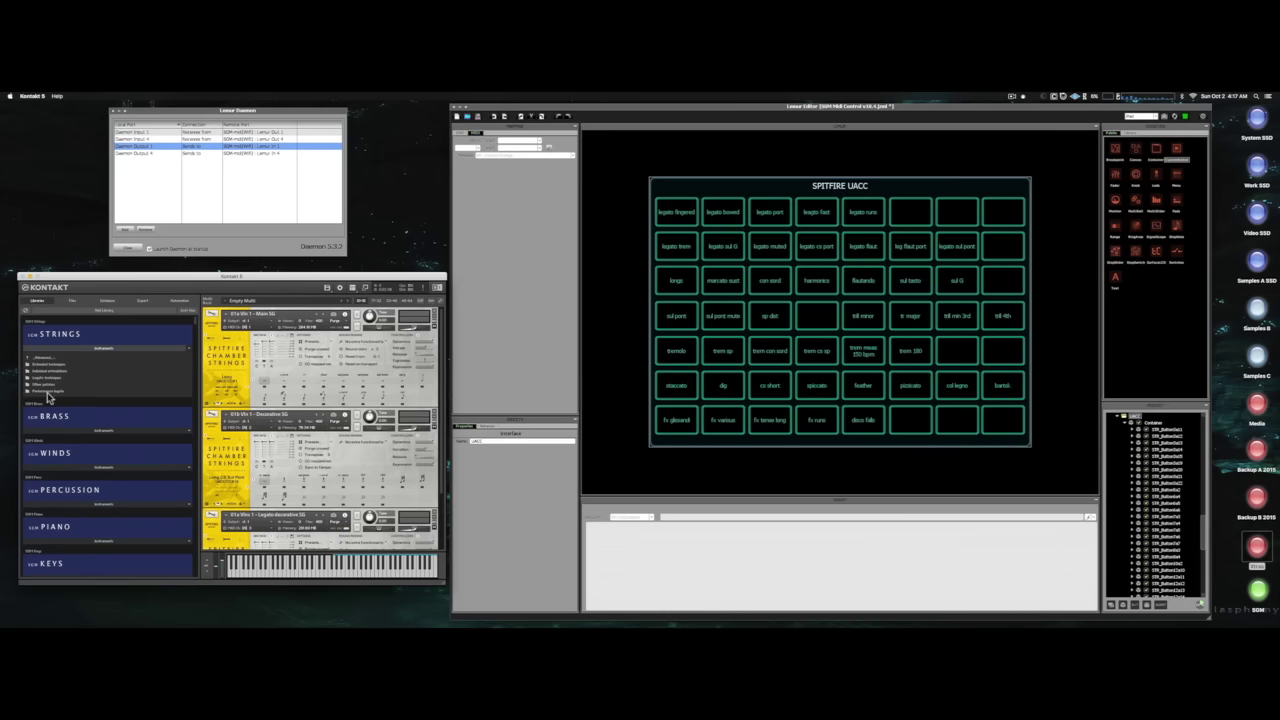
{"action": "left_click", "coordinate": [48, 392]}
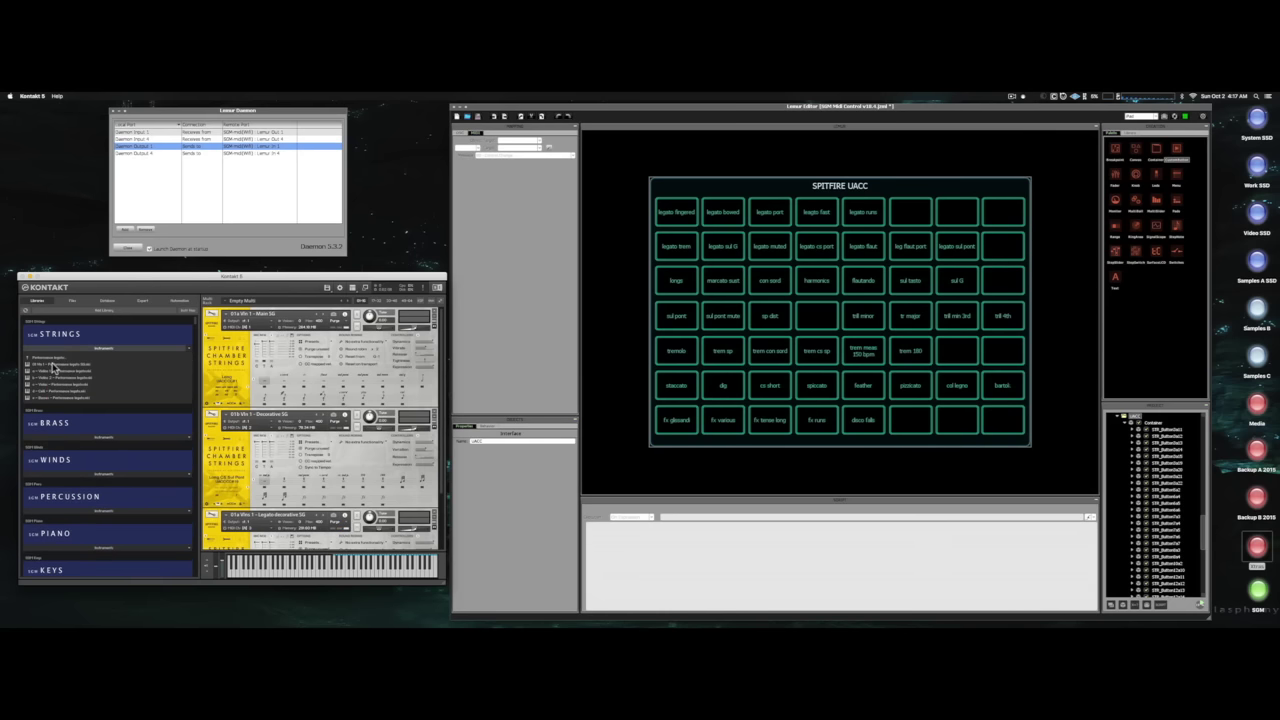
{"action": "double_click", "coordinate": [55, 364]}
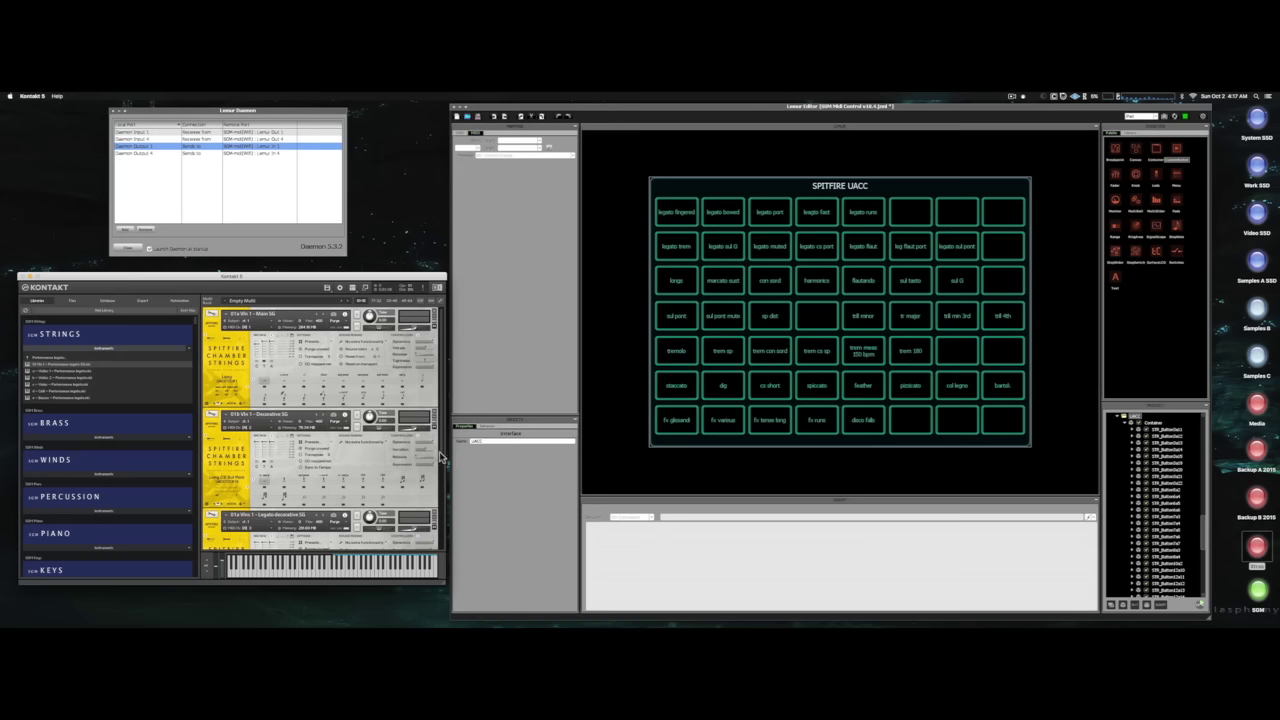
{"action": "left_click_drag", "start_coordinate": [443, 452], "coordinate": [453, 420]}
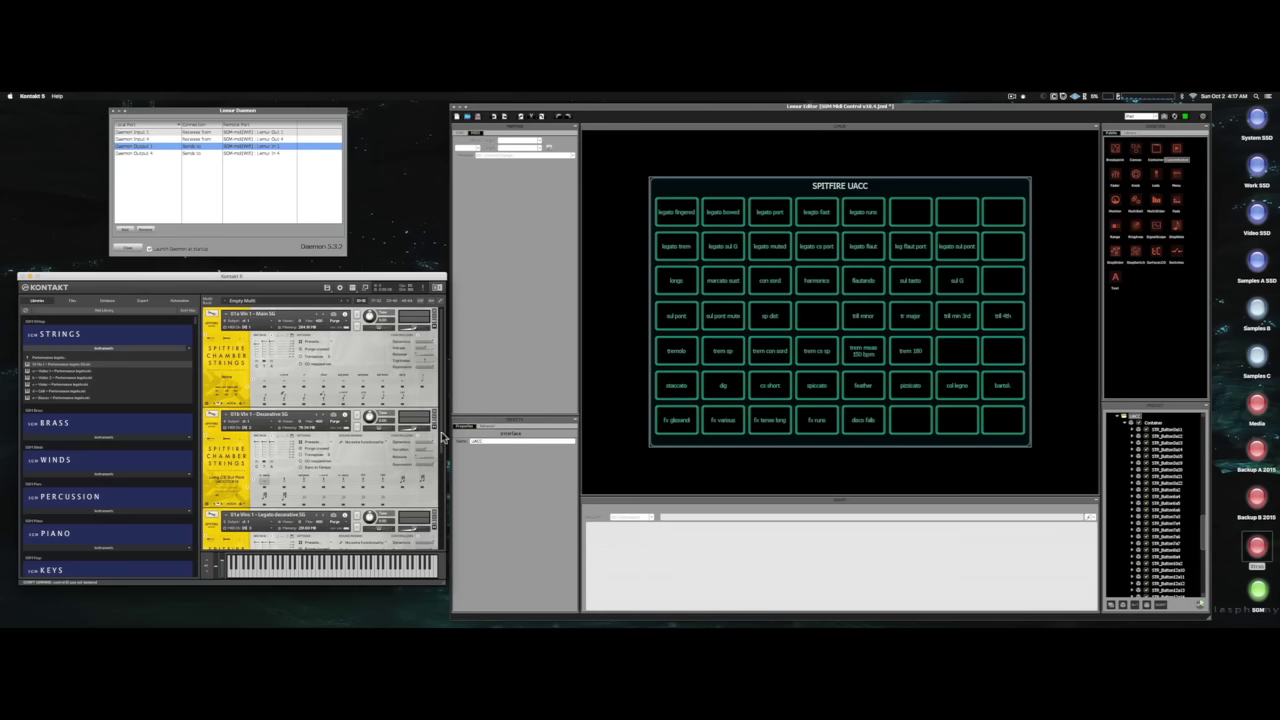
Scroll the rack to the Performance legato patch and open its MIDI port menu.
{"action": "left_click_drag", "start_coordinate": [445, 440], "coordinate": [449, 565]}
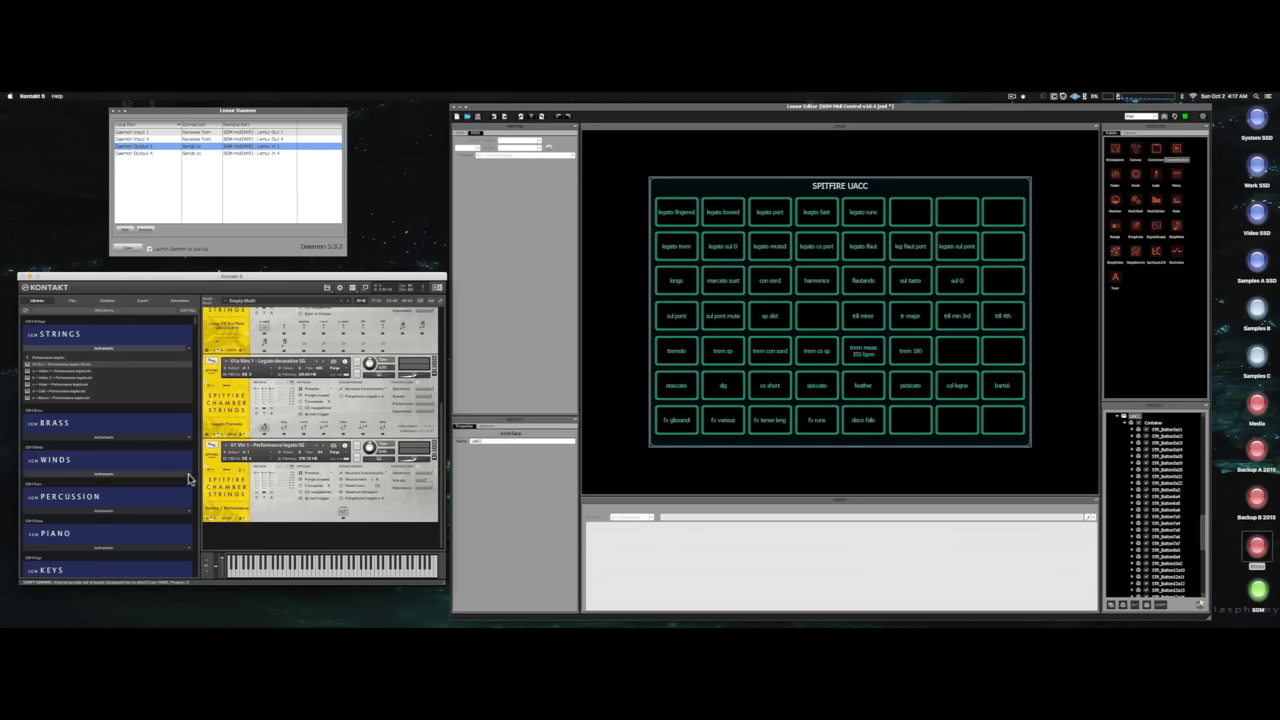
{"action": "left_click", "coordinate": [243, 457]}
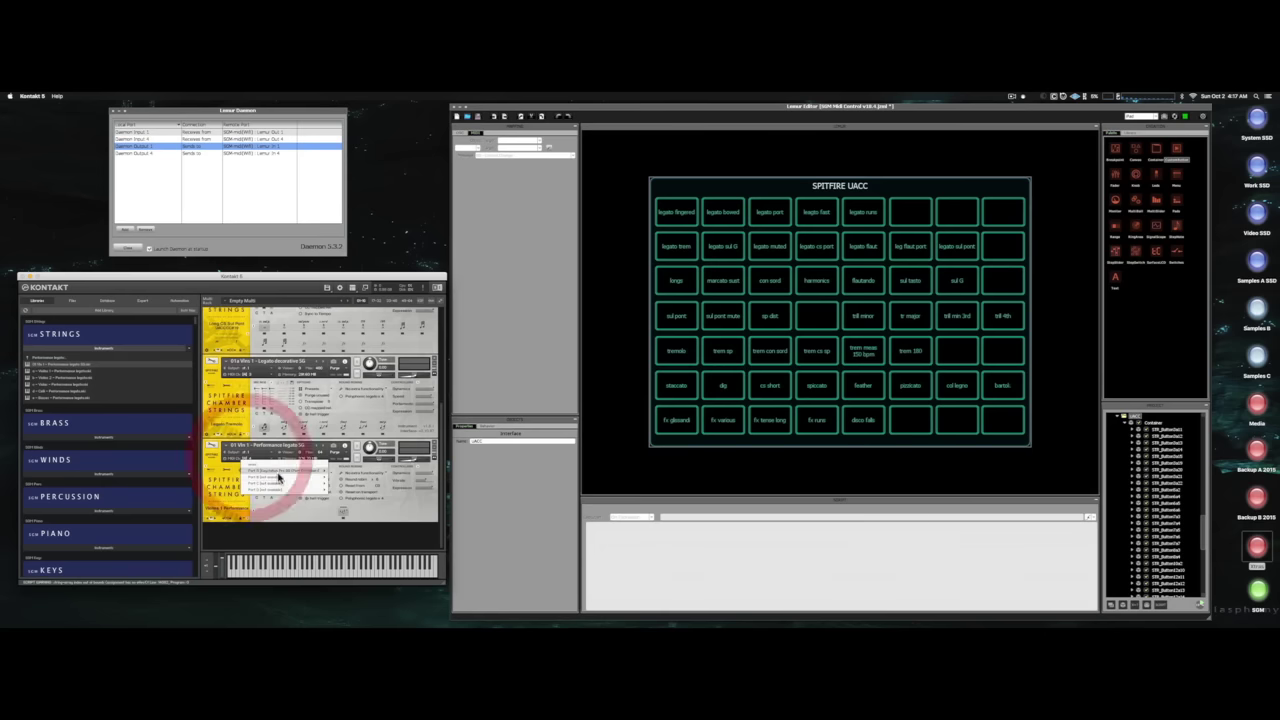
Put the Performance legato, Legato-decorative and Decorative patches on the shared Port A channel.
{"action": "mouse_move", "coordinate": [281, 479]}
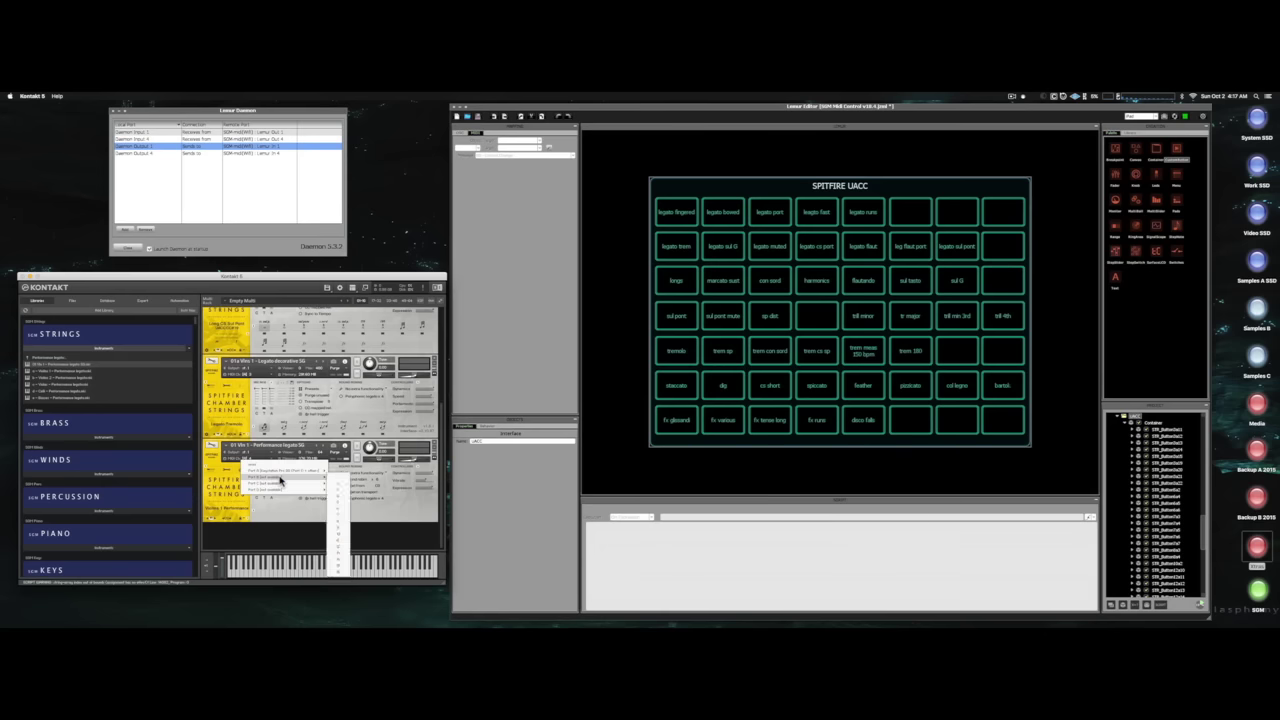
{"action": "left_click", "coordinate": [334, 468]}
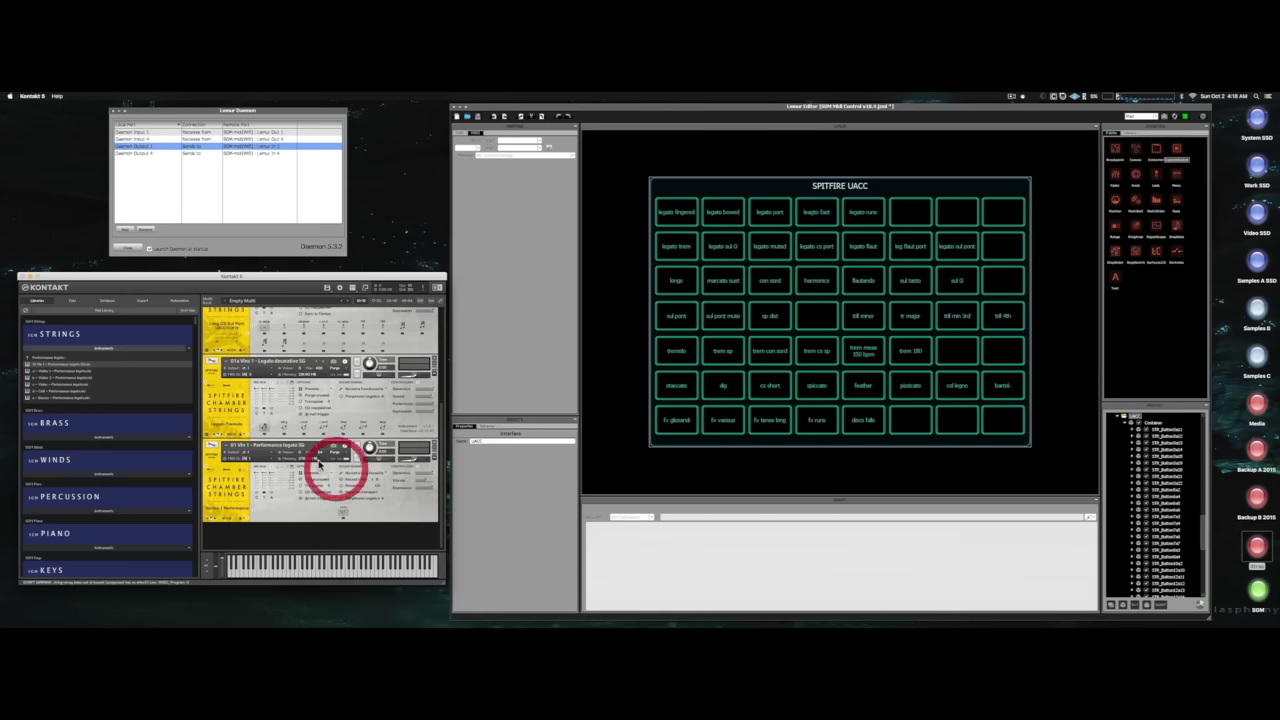
{"action": "left_click", "coordinate": [263, 380]}
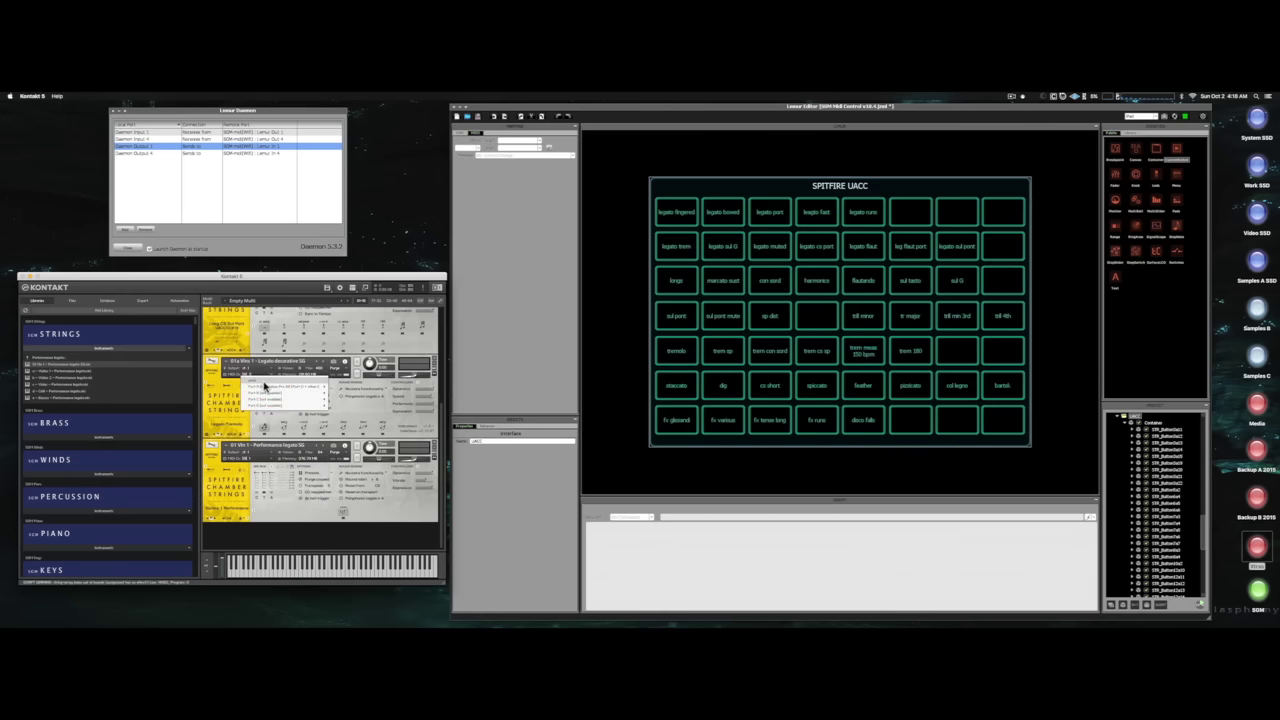
{"action": "mouse_move", "coordinate": [292, 388]}
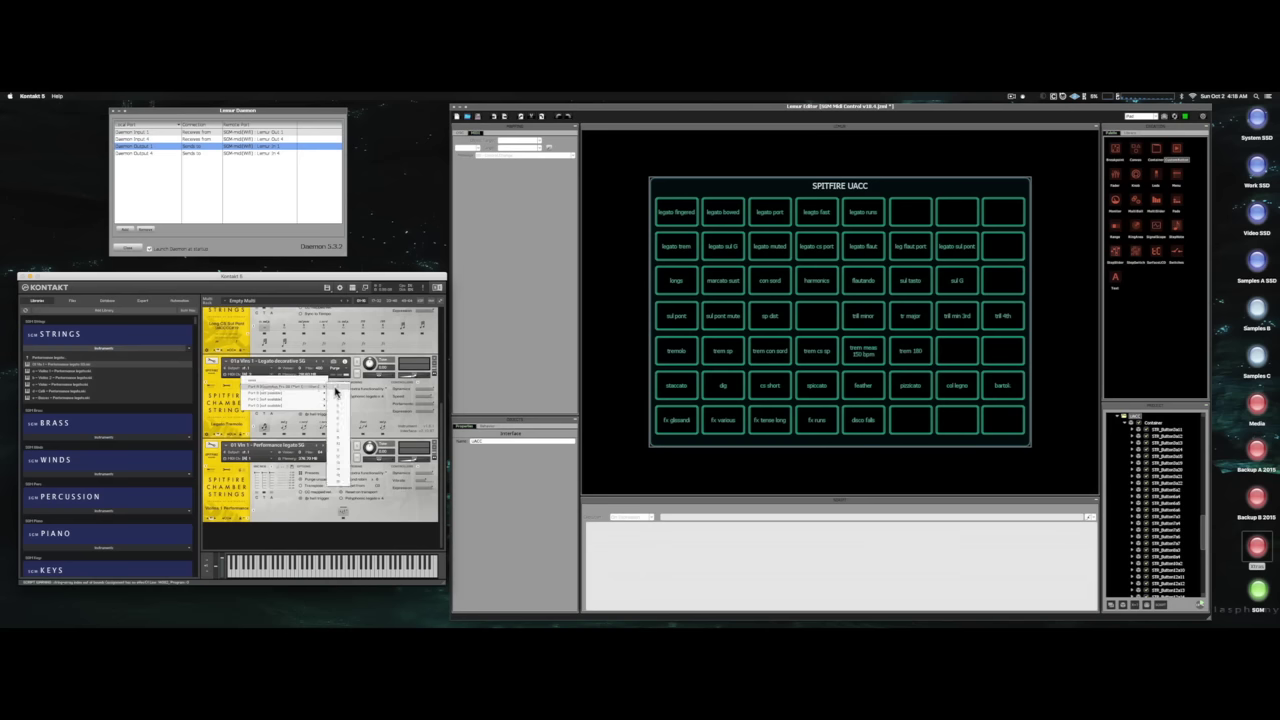
{"action": "left_click", "coordinate": [335, 390]}
{"action": "scroll", "coordinate": [280, 410], "scroll_direction": "up", "scroll_amount": 3}
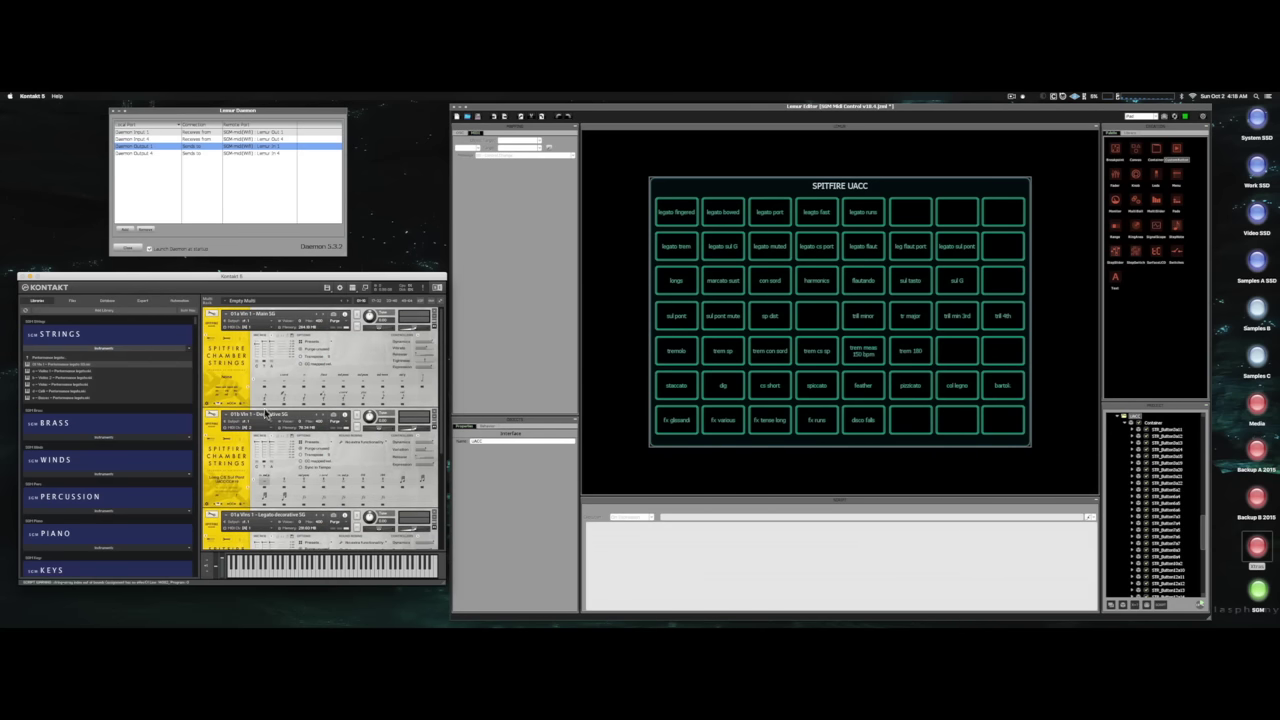
{"action": "left_click", "coordinate": [261, 428]}
{"action": "mouse_move", "coordinate": [261, 447]}
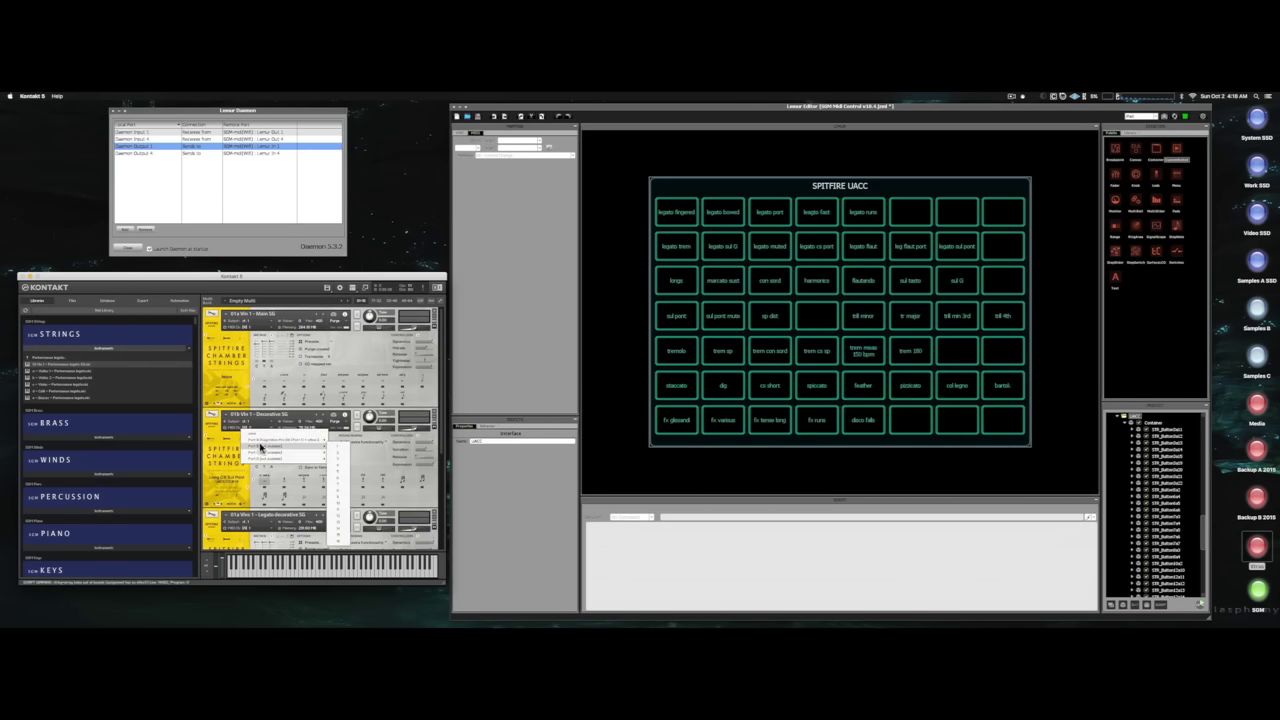
{"action": "left_click", "coordinate": [341, 447]}
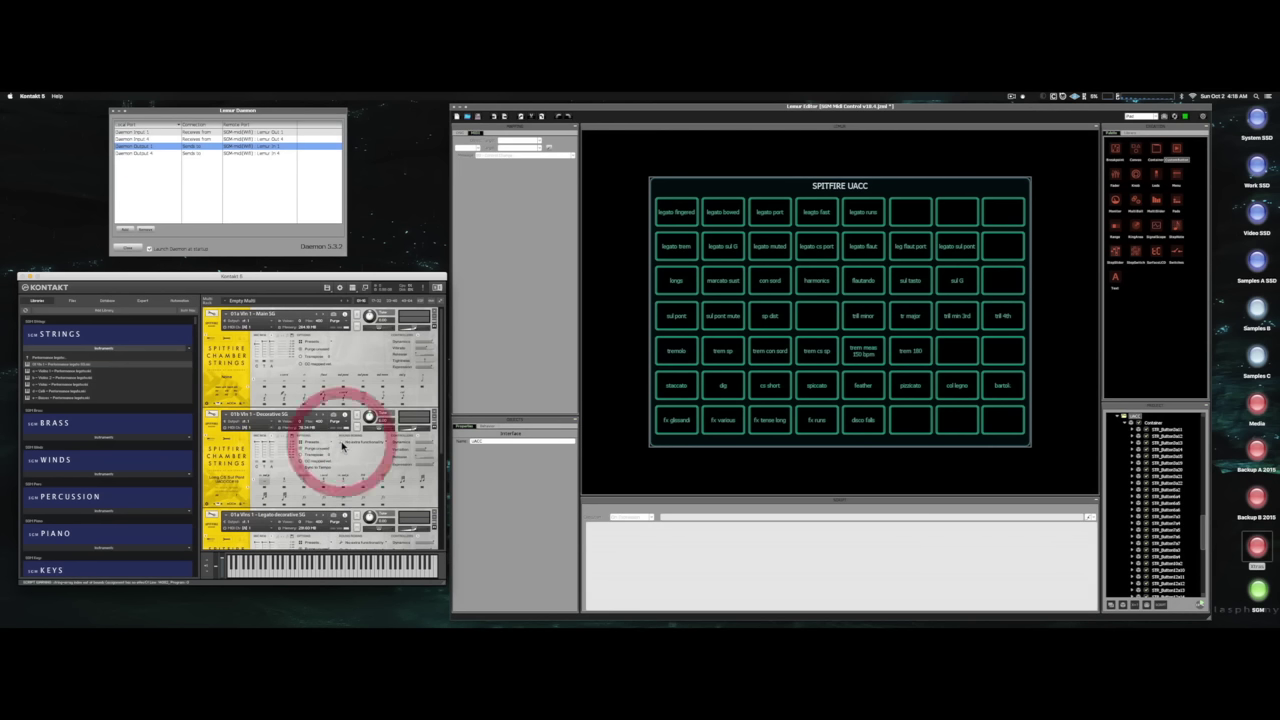
{"action": "left_click", "coordinate": [357, 356]}
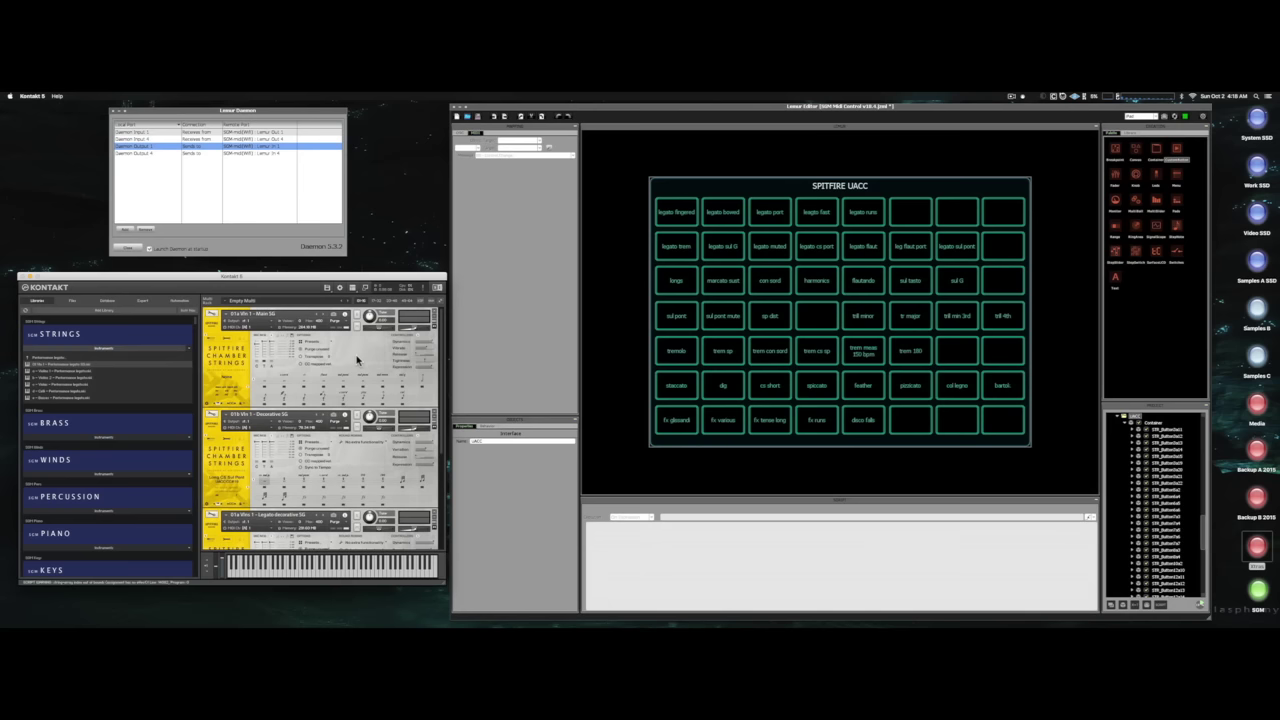
{"action": "scroll", "coordinate": [381, 398], "scroll_direction": "down", "scroll_amount": 3}
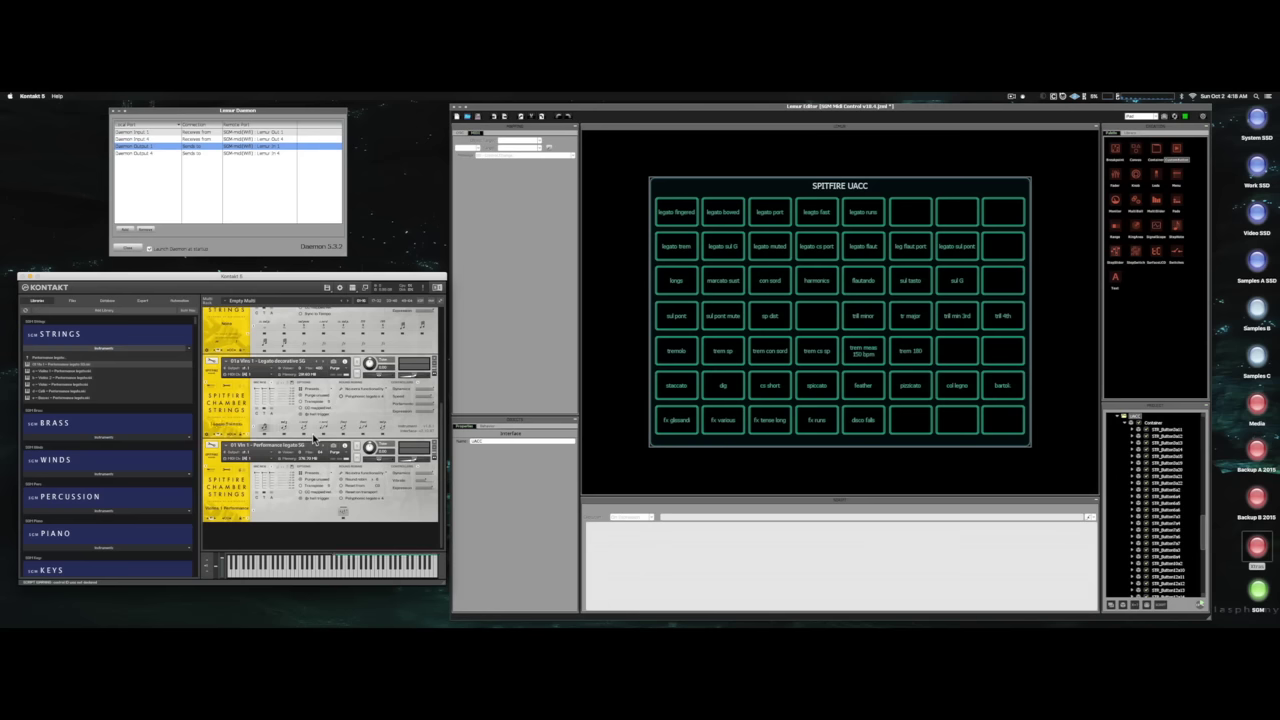
{"action": "scroll", "coordinate": [345, 425], "scroll_direction": "up", "scroll_amount": 5}
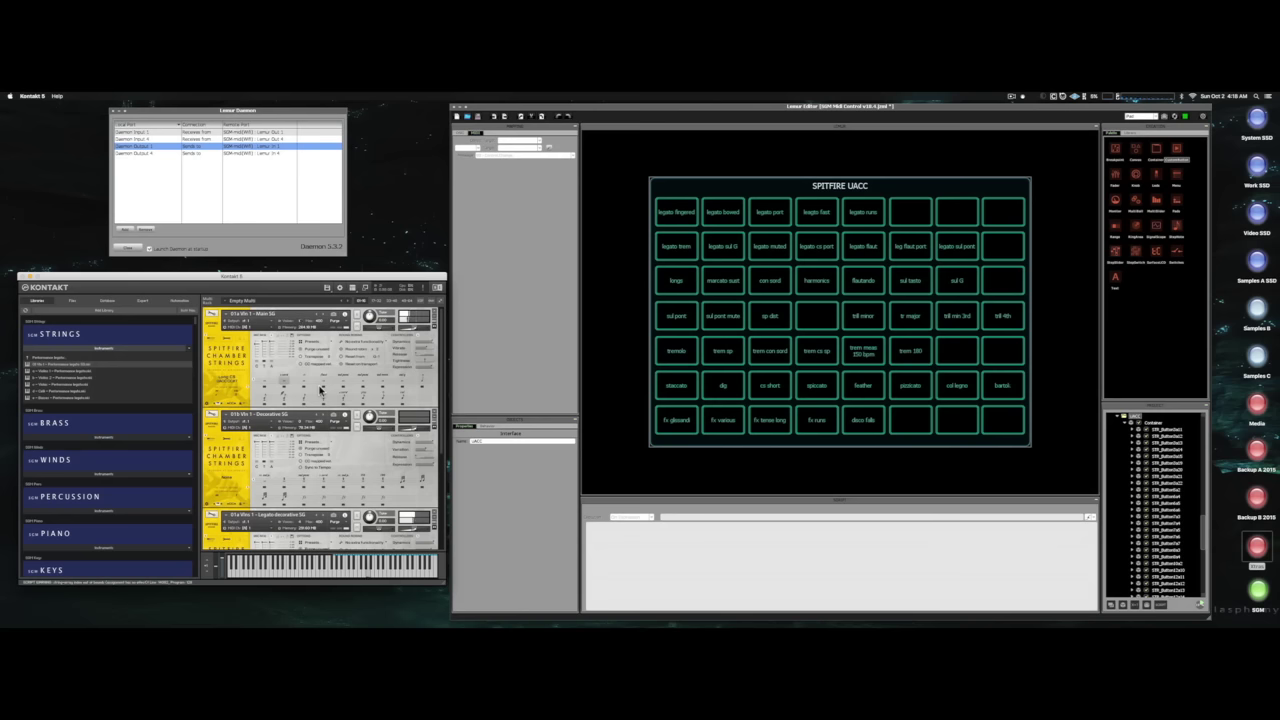
{"action": "scroll", "coordinate": [314, 397], "scroll_direction": "down", "scroll_amount": 2}
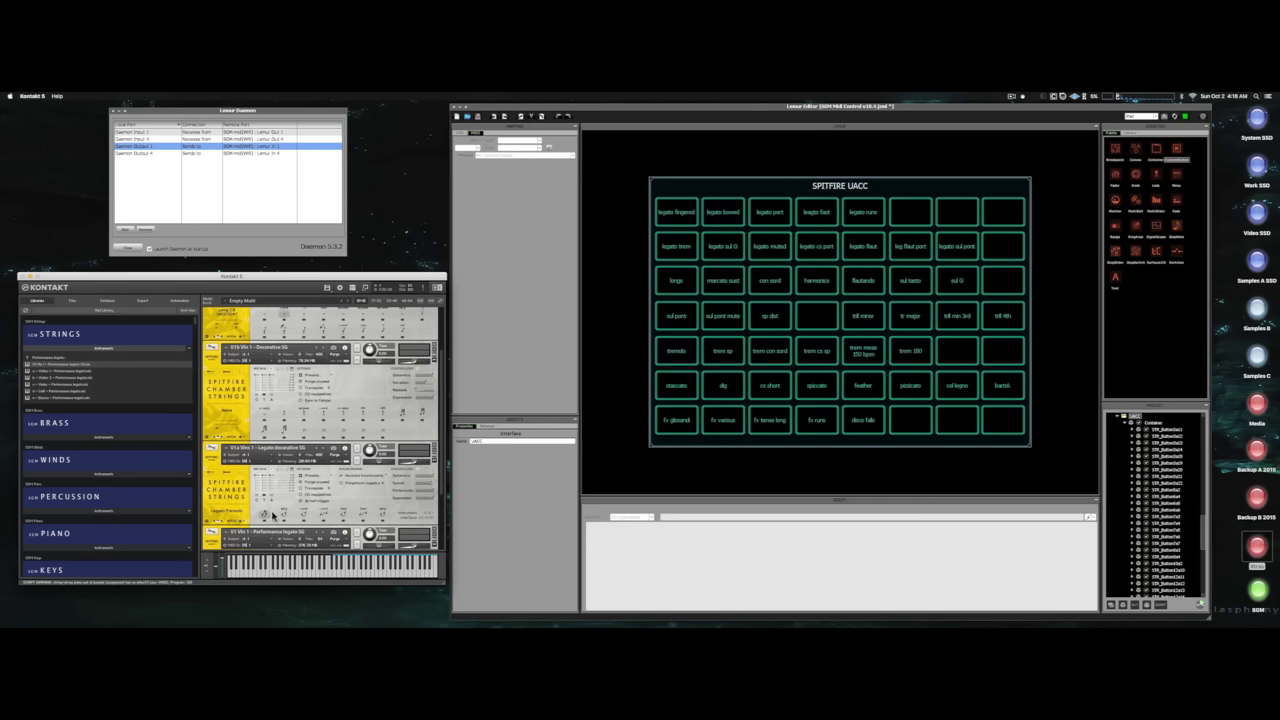
Try Legato-decorative articulations, choose an articulation lock mode, and return it to Legato Tremolo.
{"action": "left_click", "coordinate": [285, 514]}
{"action": "left_click", "coordinate": [258, 514]}
{"action": "left_click", "coordinate": [242, 524]}
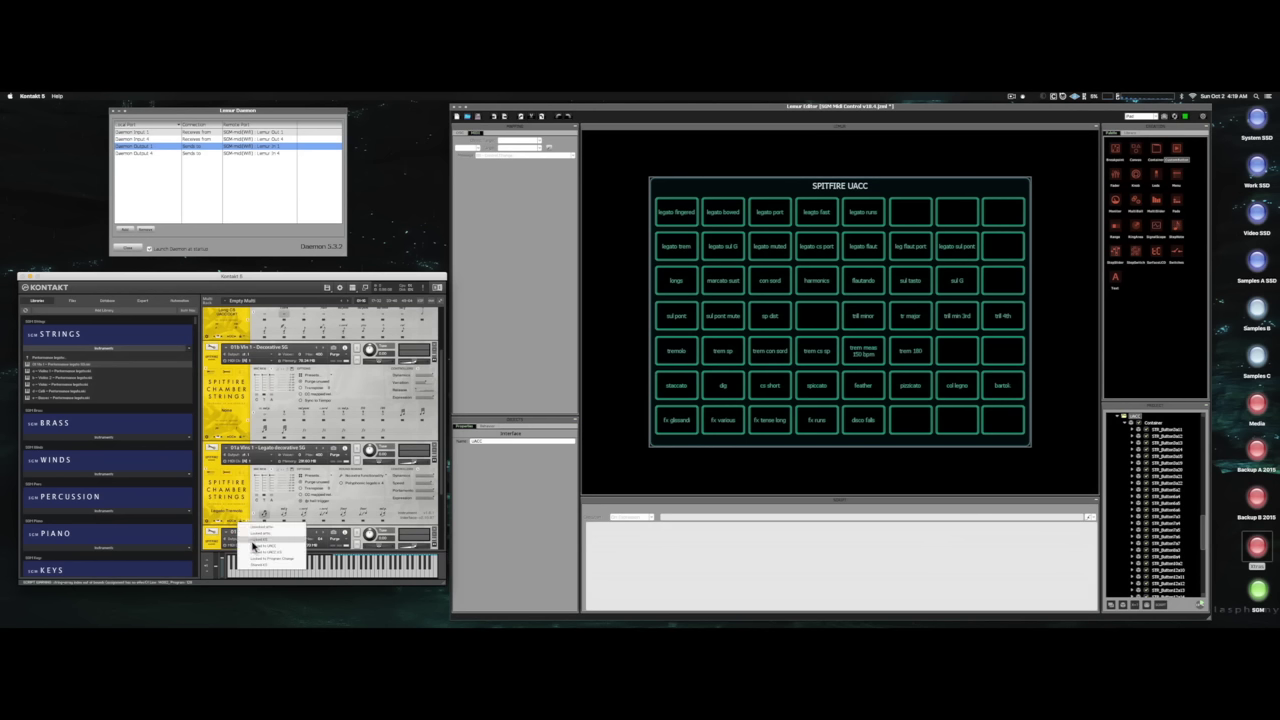
{"action": "left_click", "coordinate": [254, 548]}
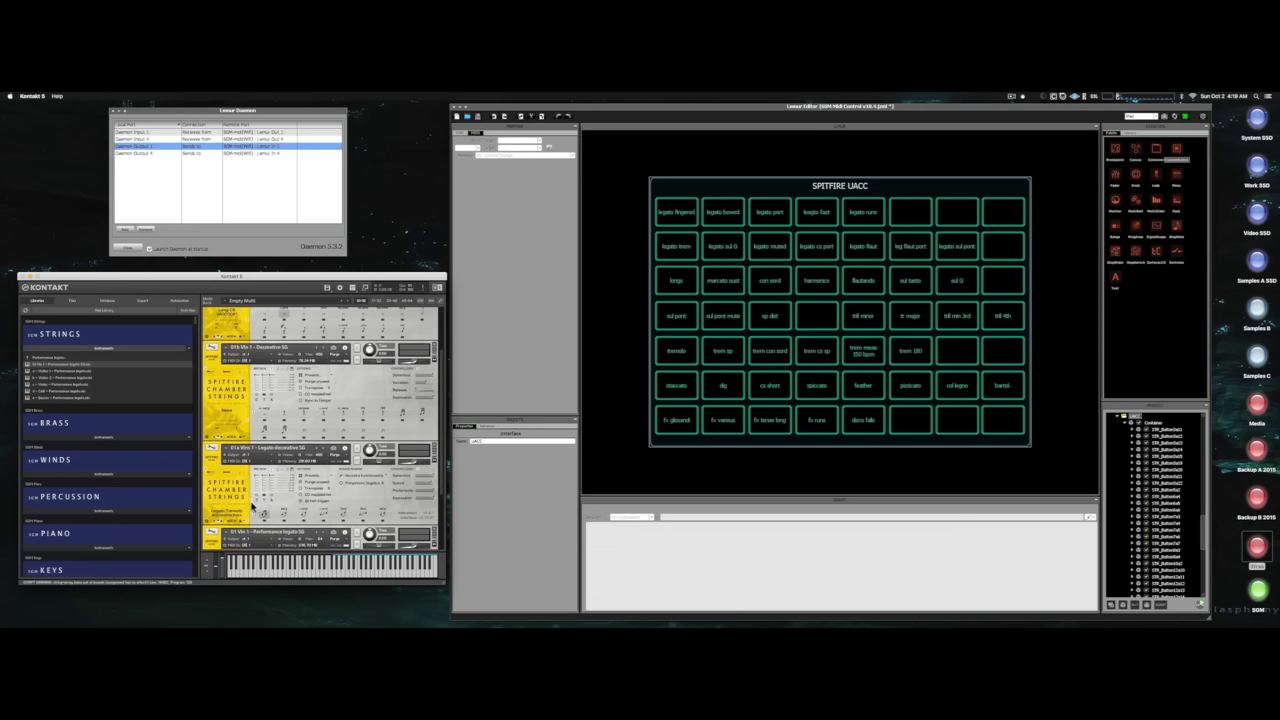
{"action": "left_click", "coordinate": [287, 514]}
{"action": "left_click", "coordinate": [265, 515]}
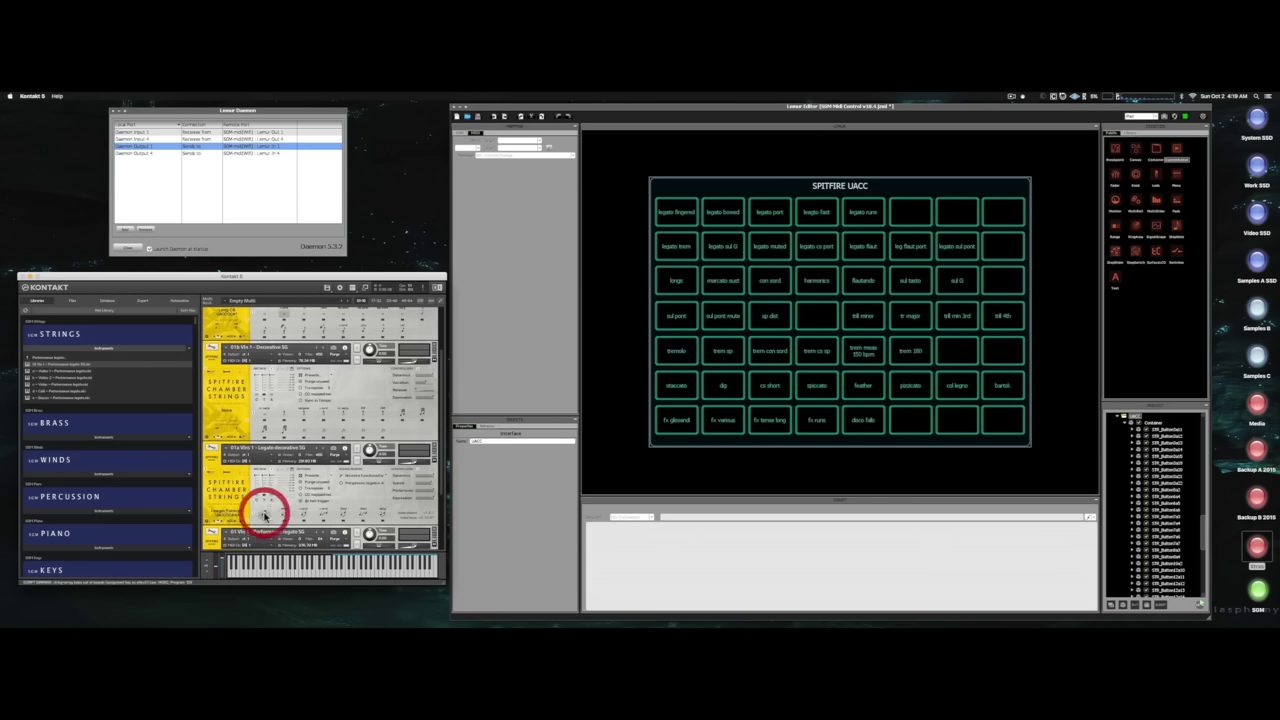
Switch the Decorative patch to Long CB Sul Pont and change the top violin patch's articulation.
{"action": "left_click", "coordinate": [265, 416]}
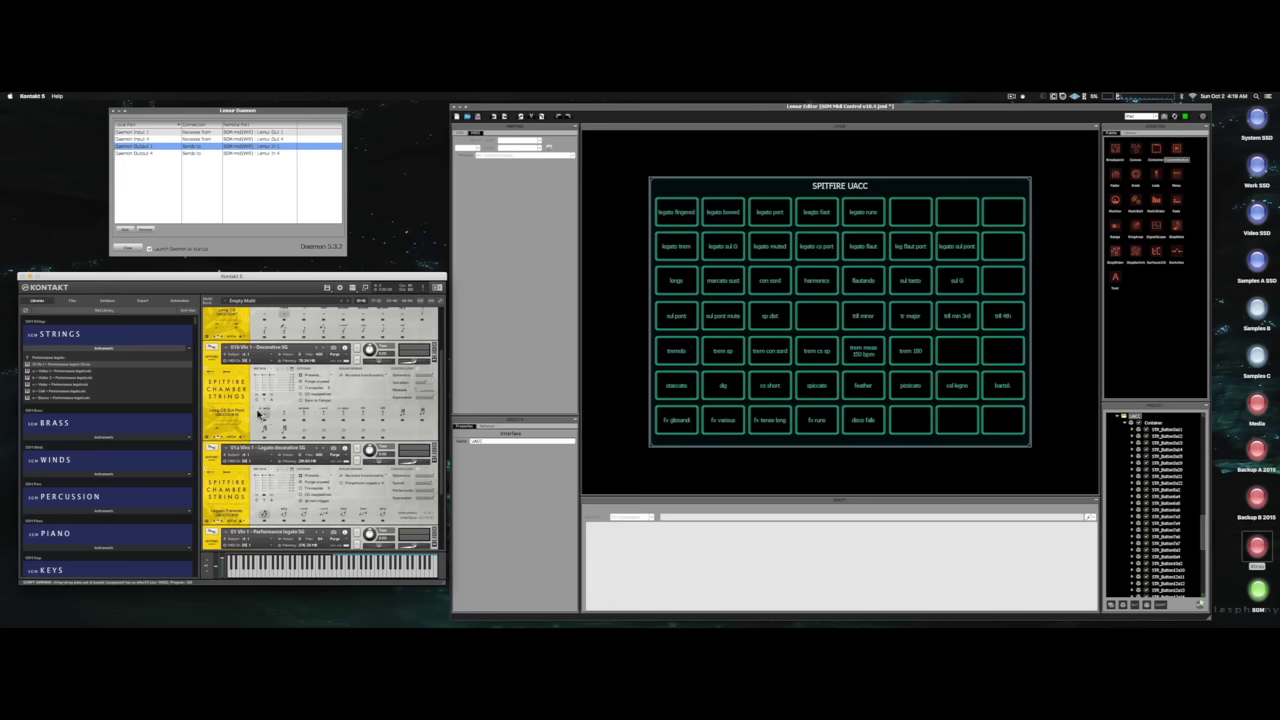
{"action": "scroll", "coordinate": [264, 416], "scroll_direction": "up", "scroll_amount": 2}
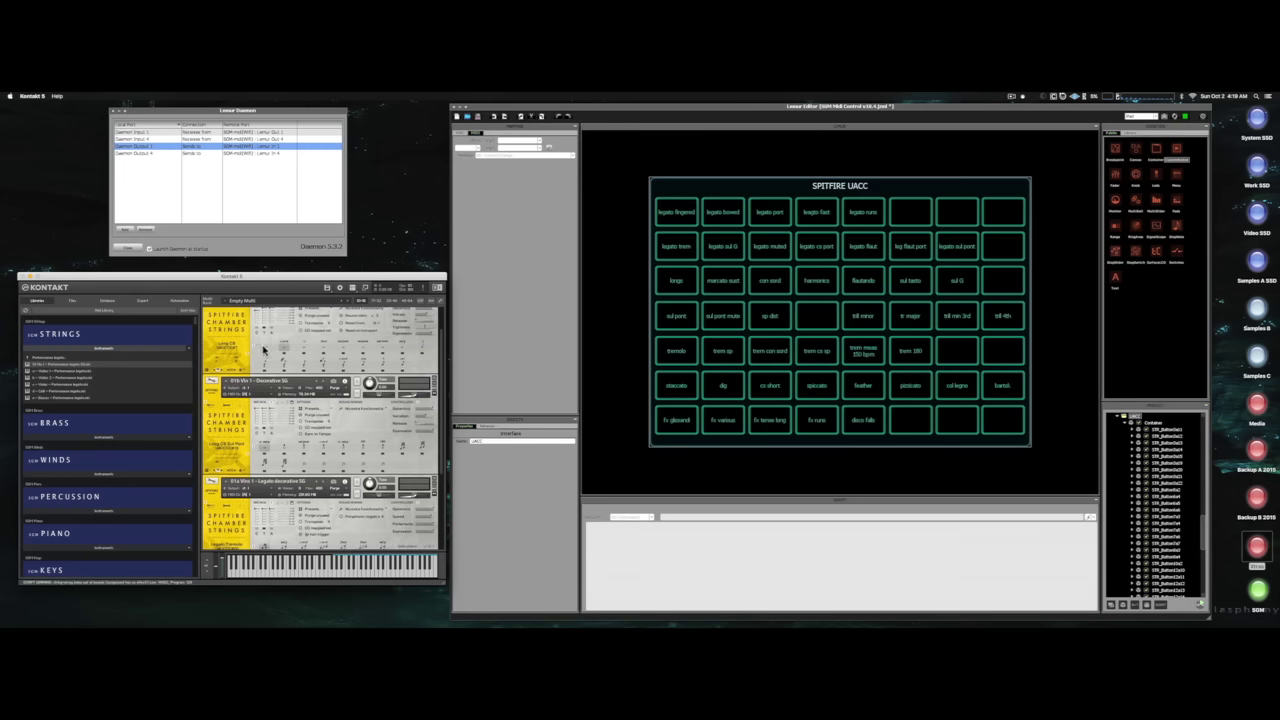
{"action": "left_click", "coordinate": [263, 347]}
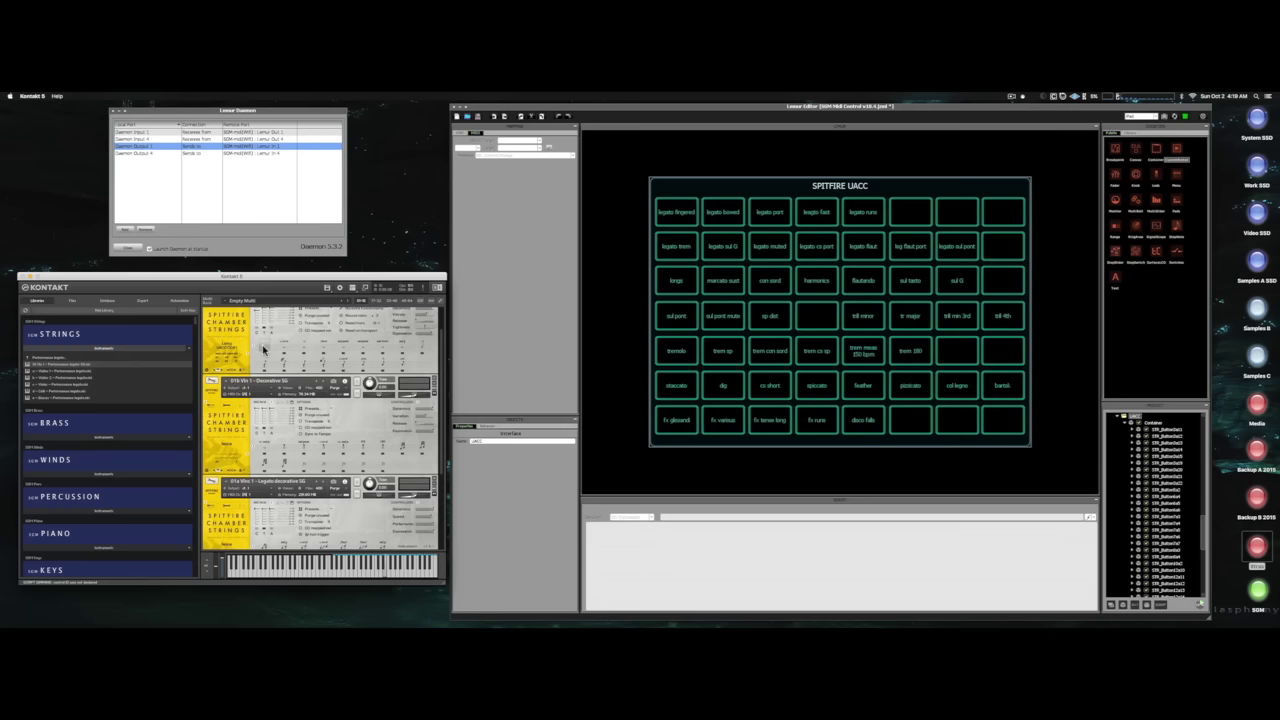
{"action": "scroll", "coordinate": [288, 433], "scroll_direction": "up", "scroll_amount": 2}
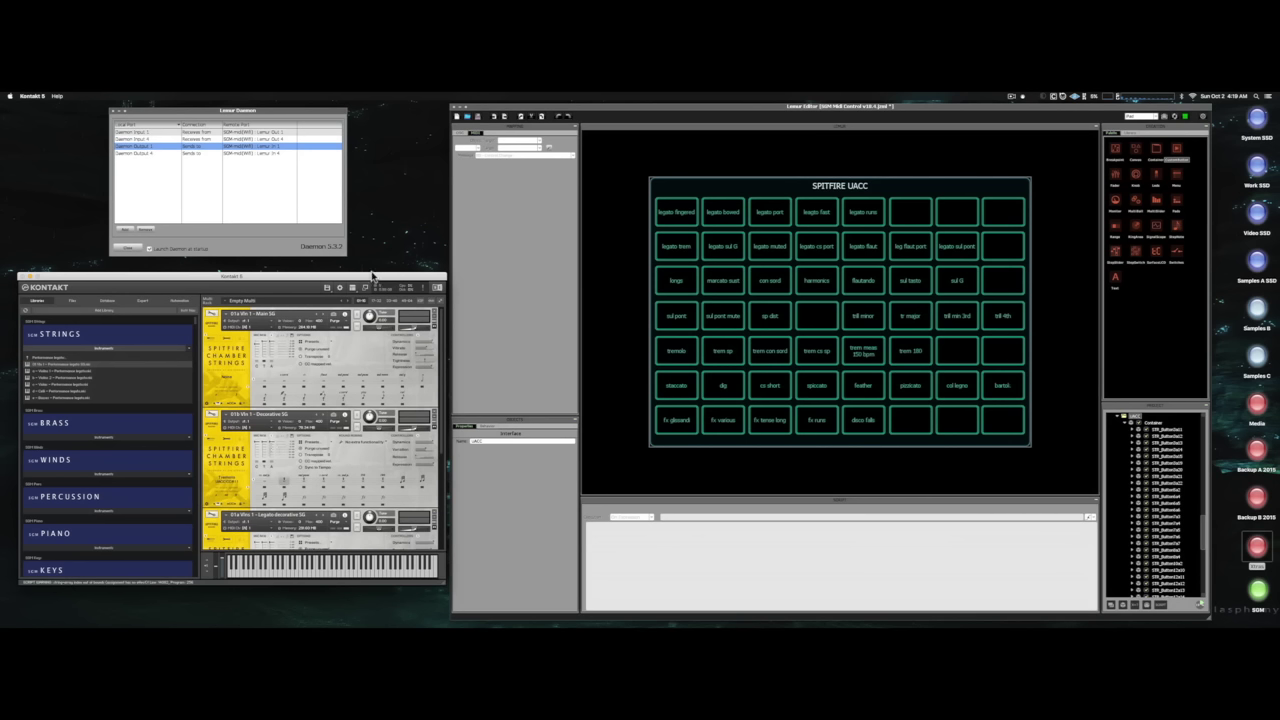
{"action": "left_click_drag", "start_coordinate": [368, 276], "coordinate": [367, 273]}
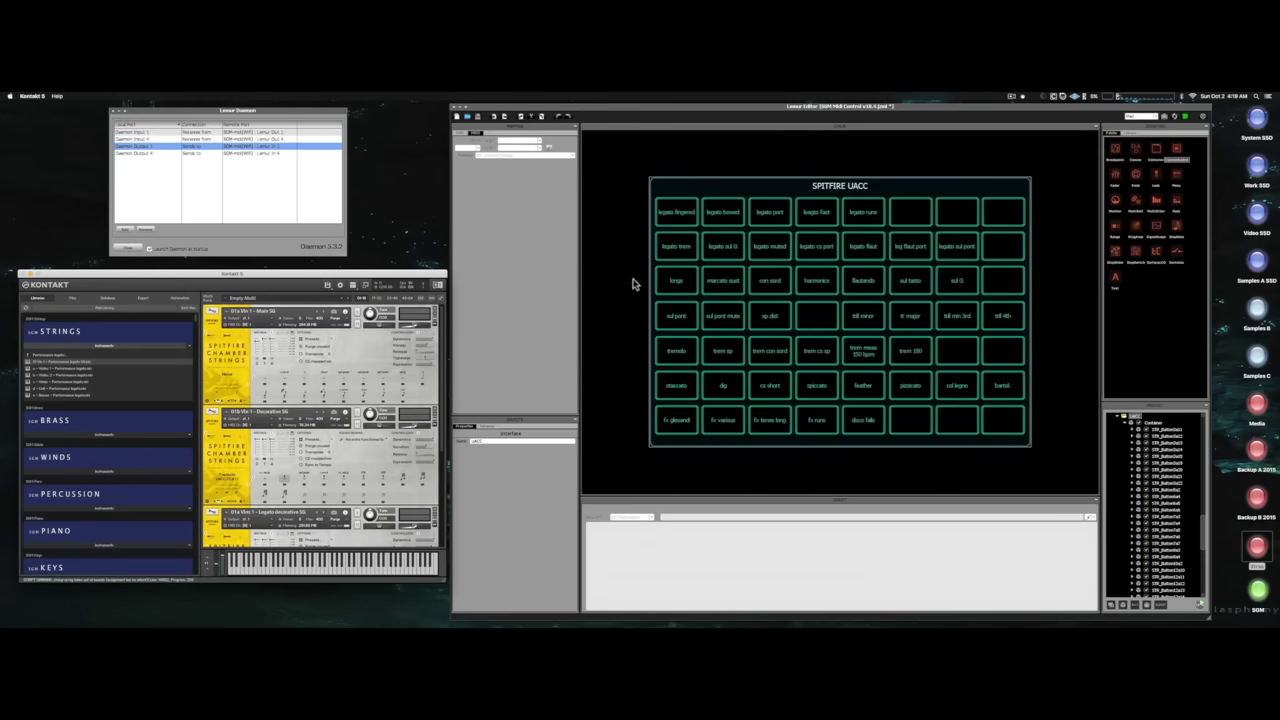
Select the longs and mercato sust pads to view their settings.
{"action": "left_click", "coordinate": [680, 289]}
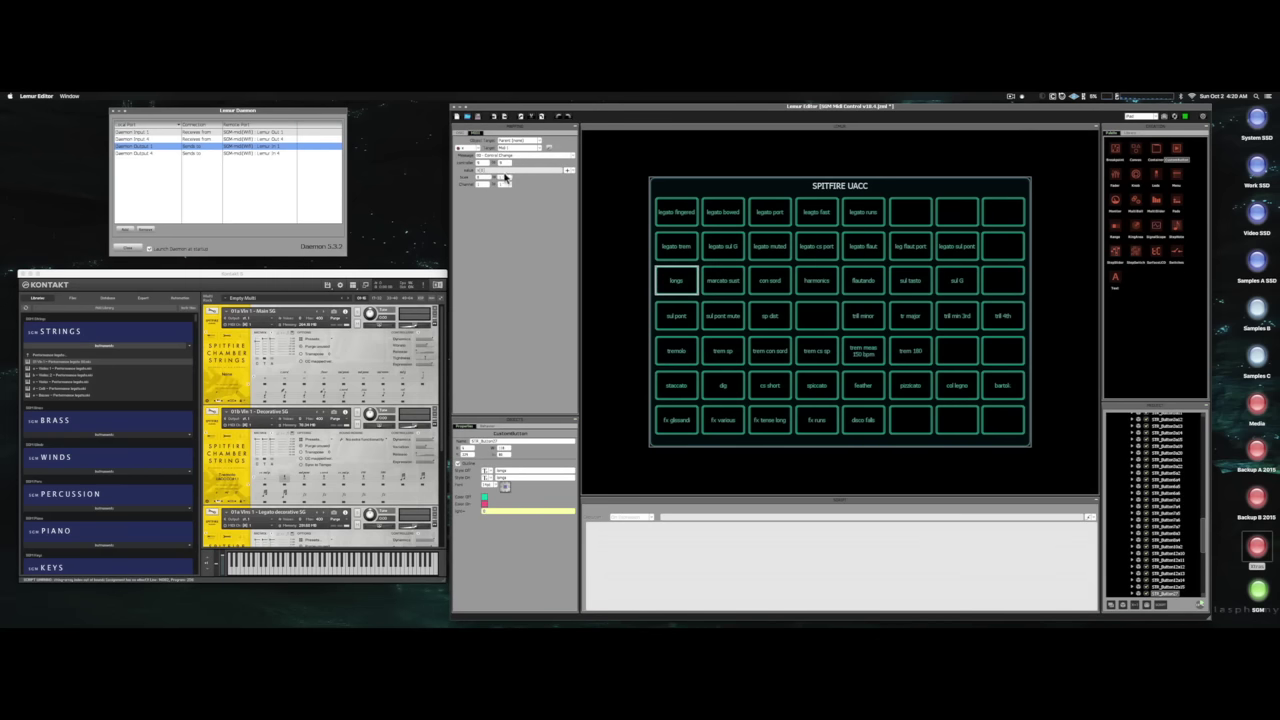
{"action": "left_click", "coordinate": [731, 283]}
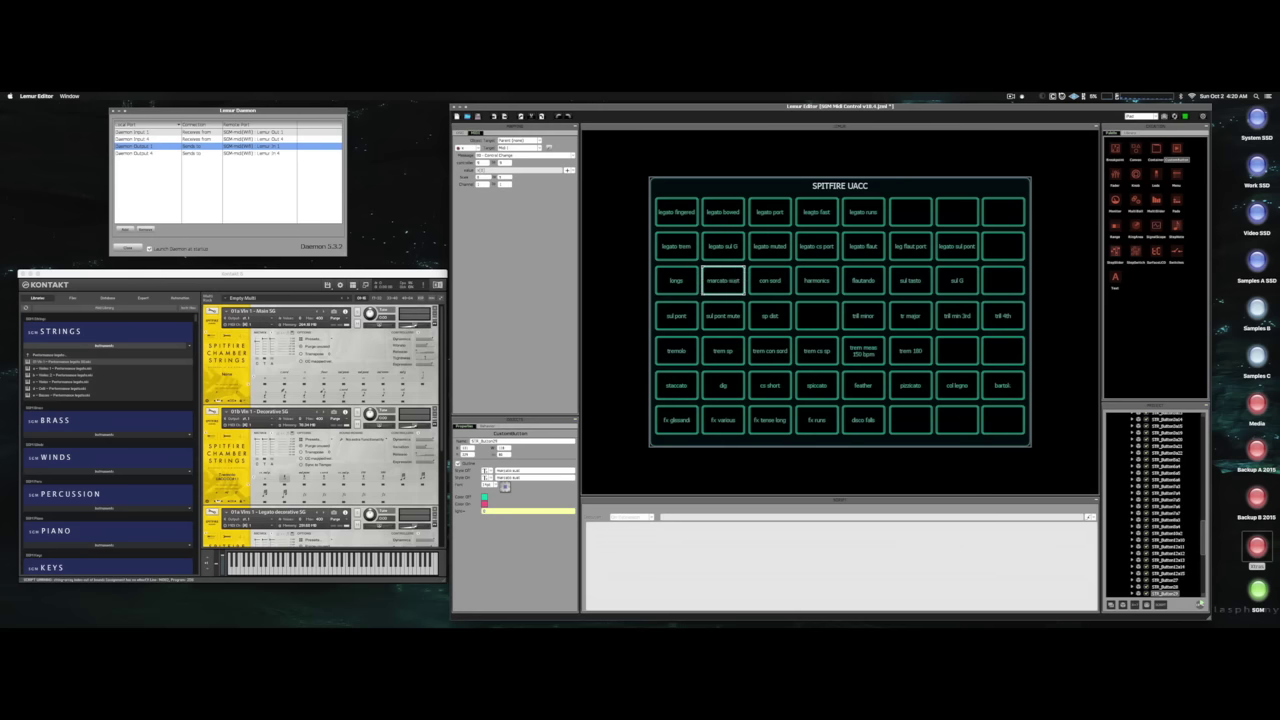
{"action": "left_click", "coordinate": [212, 455]}
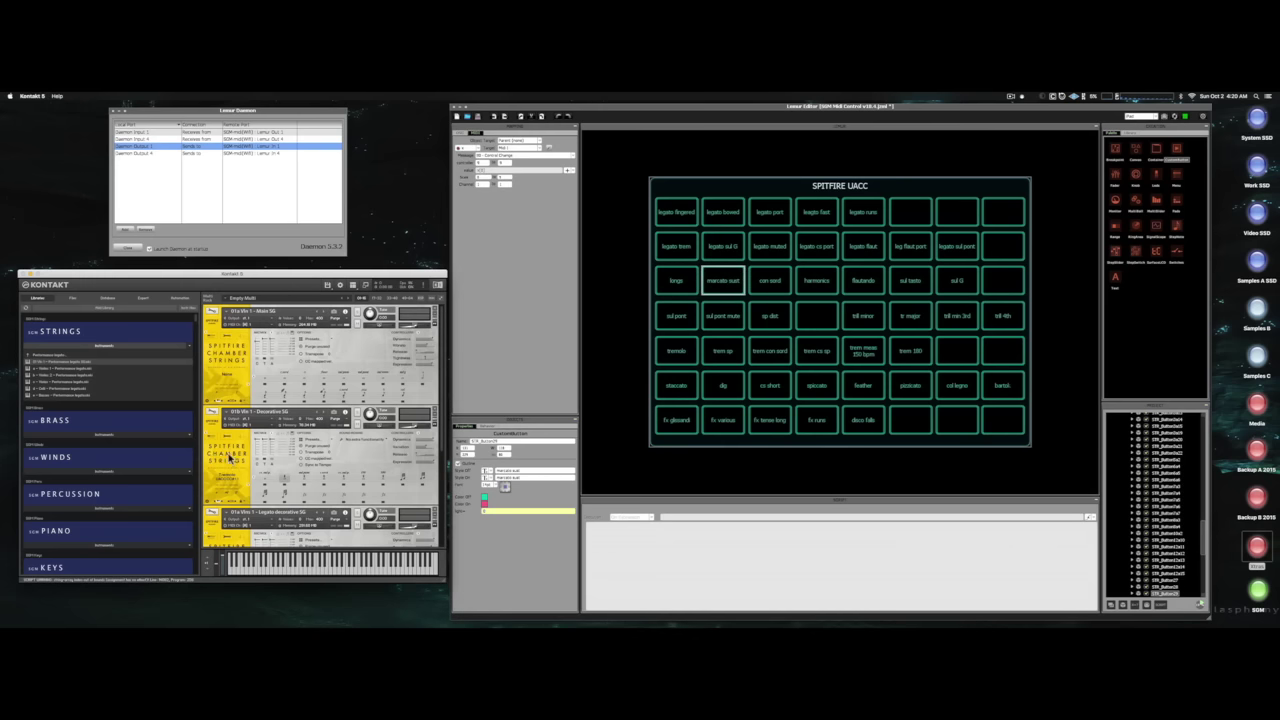
Inspect the pad's Control Change message and value options in the properties panel.
{"action": "left_click", "coordinate": [505, 177]}
{"action": "left_click", "coordinate": [490, 177]}
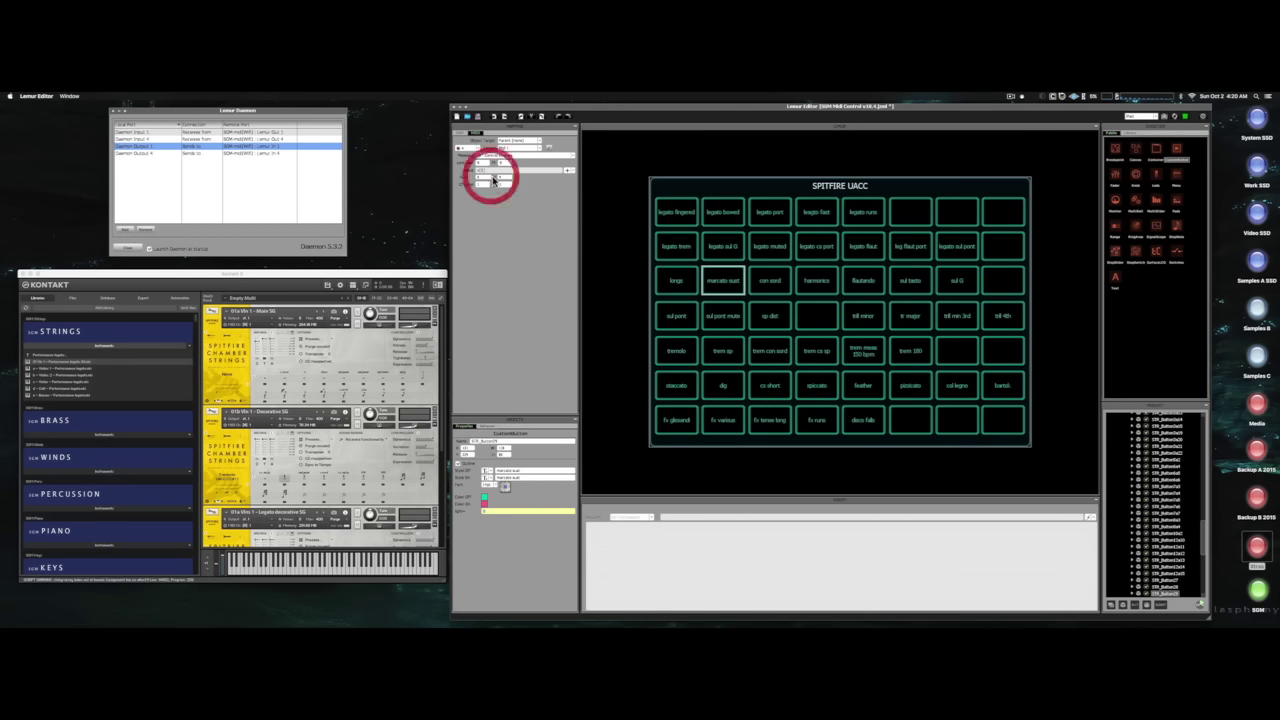
{"action": "left_click", "coordinate": [570, 171]}
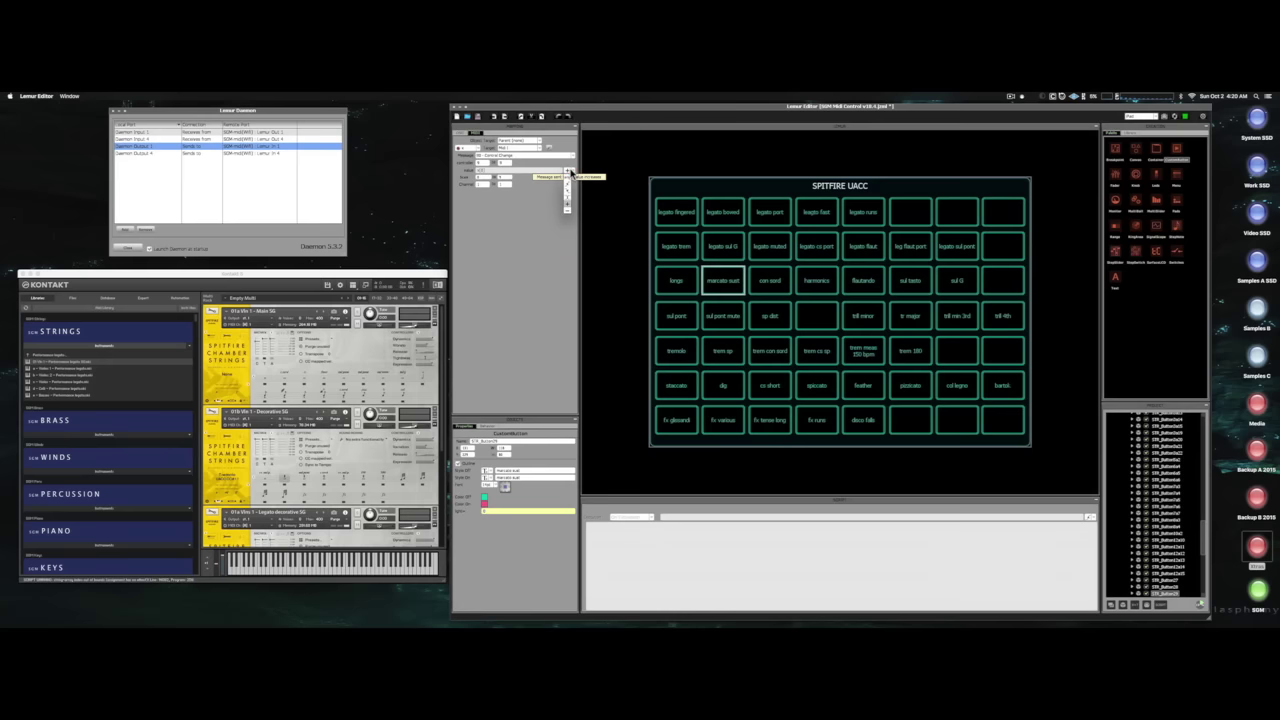
{"action": "left_click", "coordinate": [568, 171]}
{"action": "left_click", "coordinate": [553, 235]}
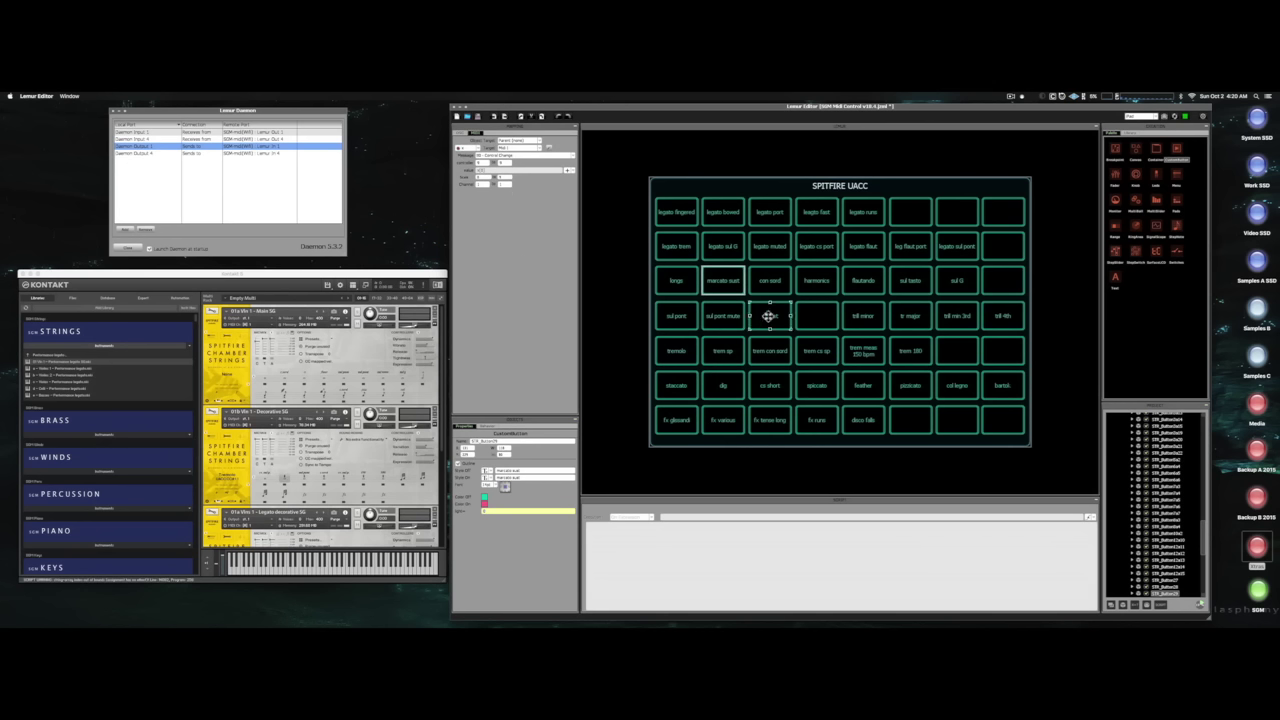
Check the empty pad right of sp dist and the bartok pad ending the staccato row.
{"action": "left_click", "coordinate": [826, 320]}
{"action": "left_click", "coordinate": [830, 320]}
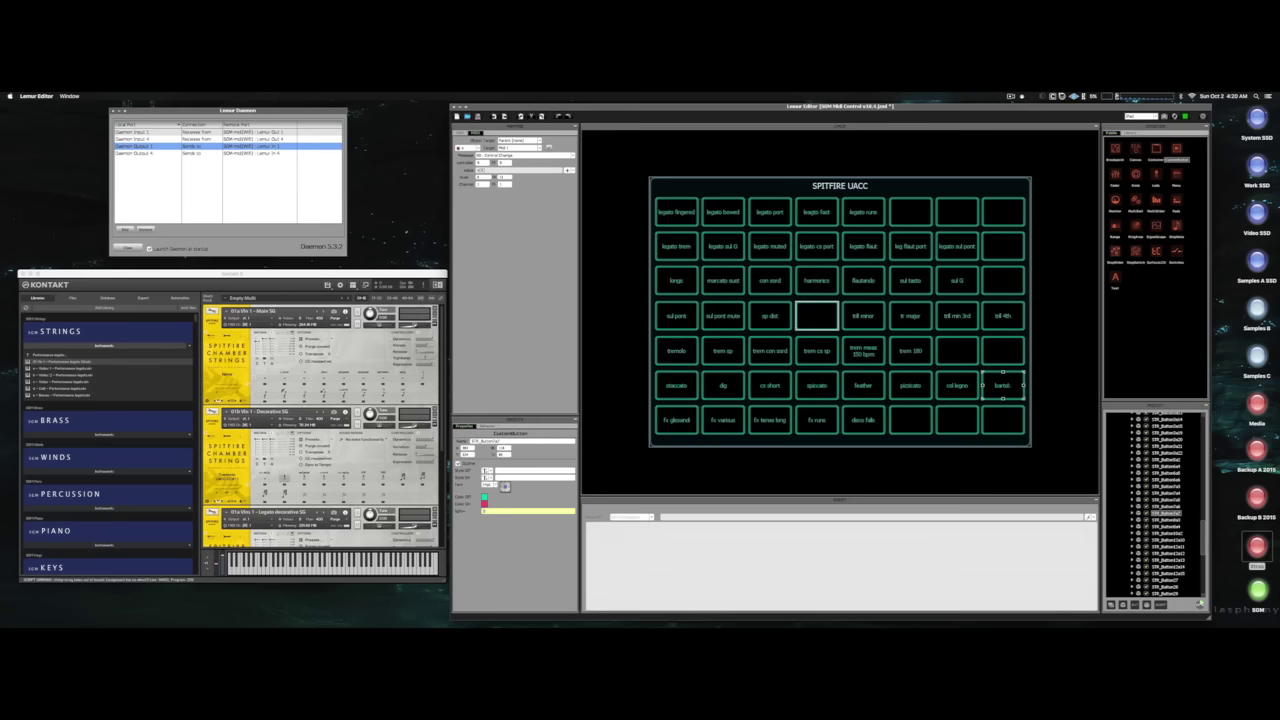
{"action": "key", "text": "super+Tab"}
Center the spec window, highlight entry 14, and check the empty top-row pad after legato rune.
{"action": "left_click_drag", "start_coordinate": [734, 163], "coordinate": [498, 157]}
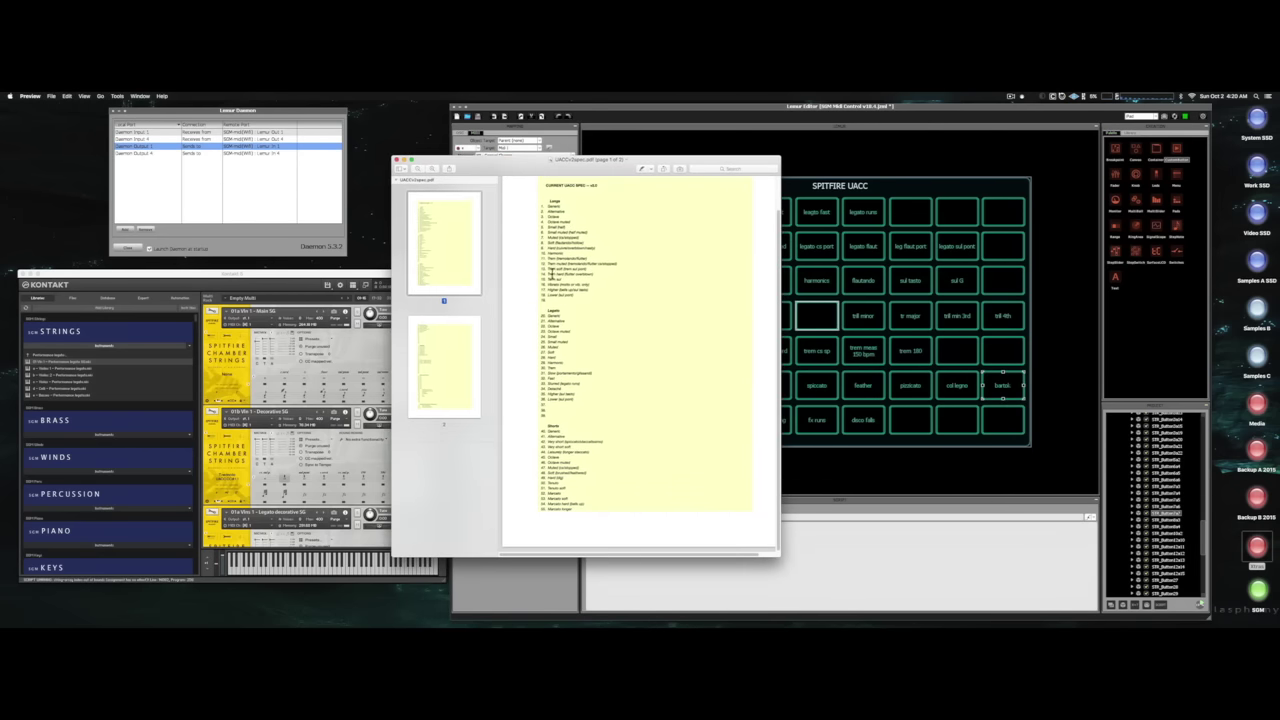
{"action": "left_click_drag", "start_coordinate": [548, 274], "coordinate": [597, 274]}
{"action": "left_click", "coordinate": [803, 317]}
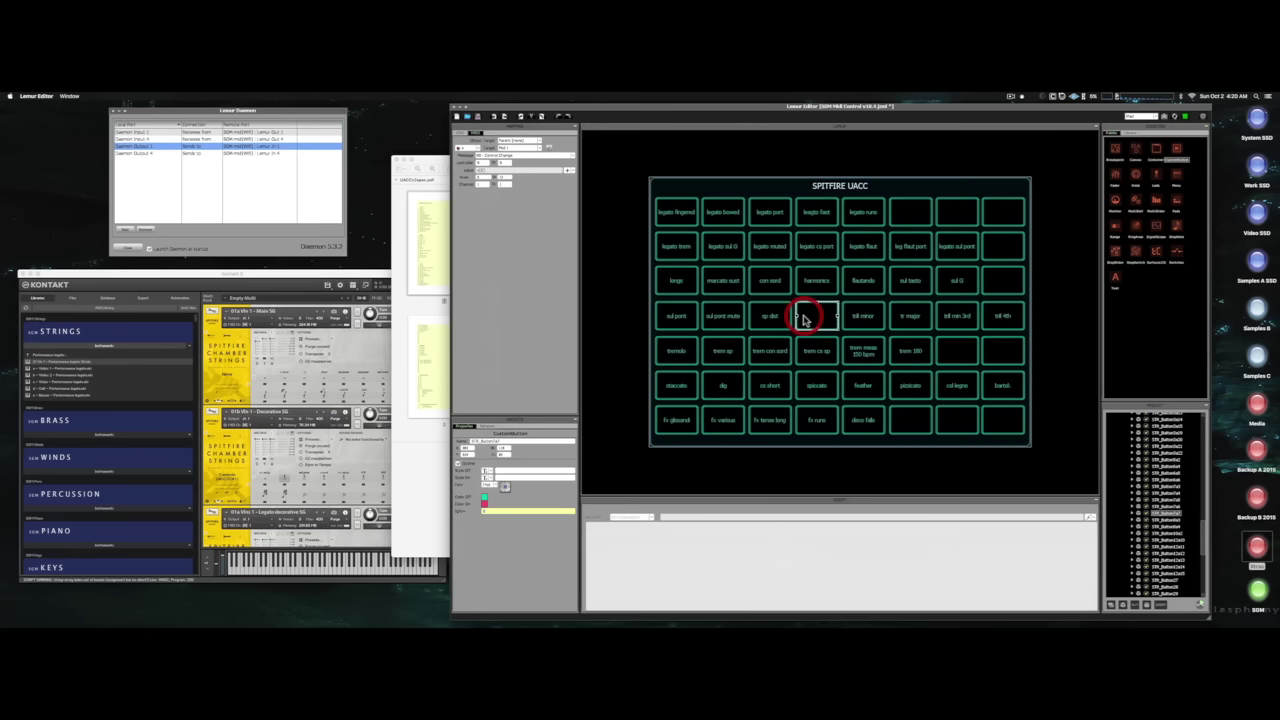
{"action": "left_click", "coordinate": [916, 213]}
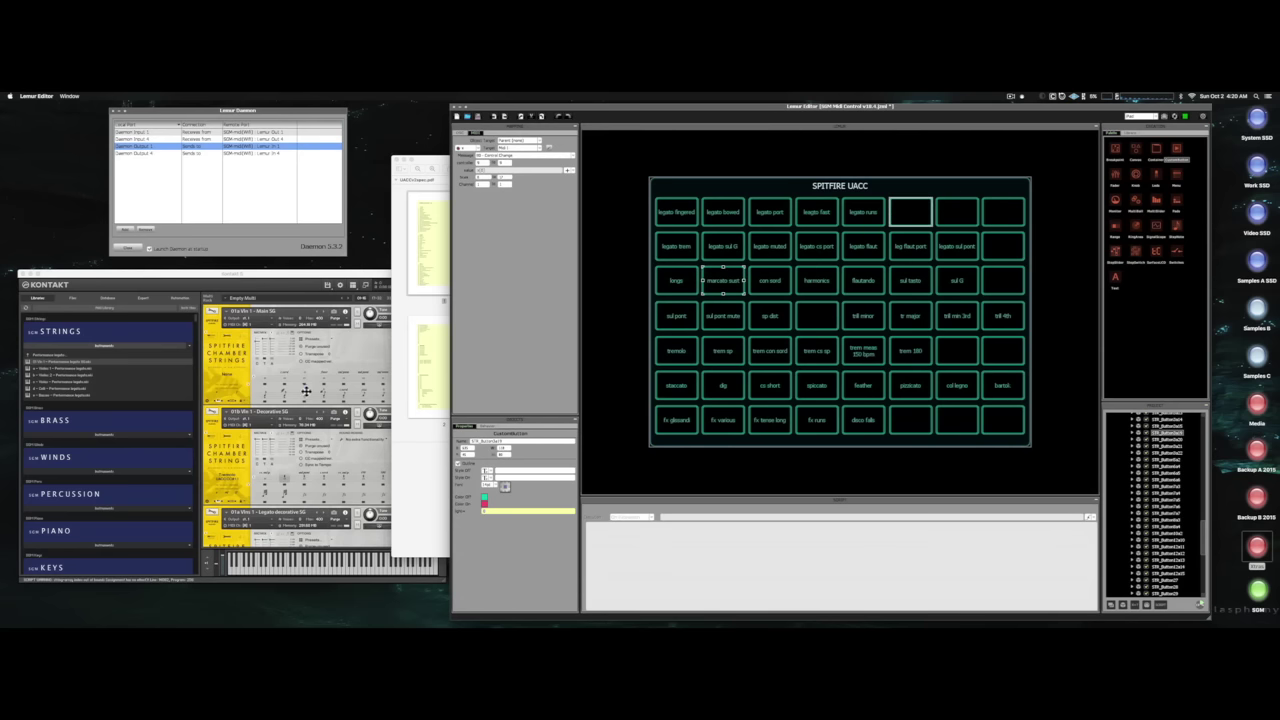
Look up line 69 on page 2 of the spec, then entry 10 on page 1.
{"action": "left_click", "coordinate": [410, 352]}
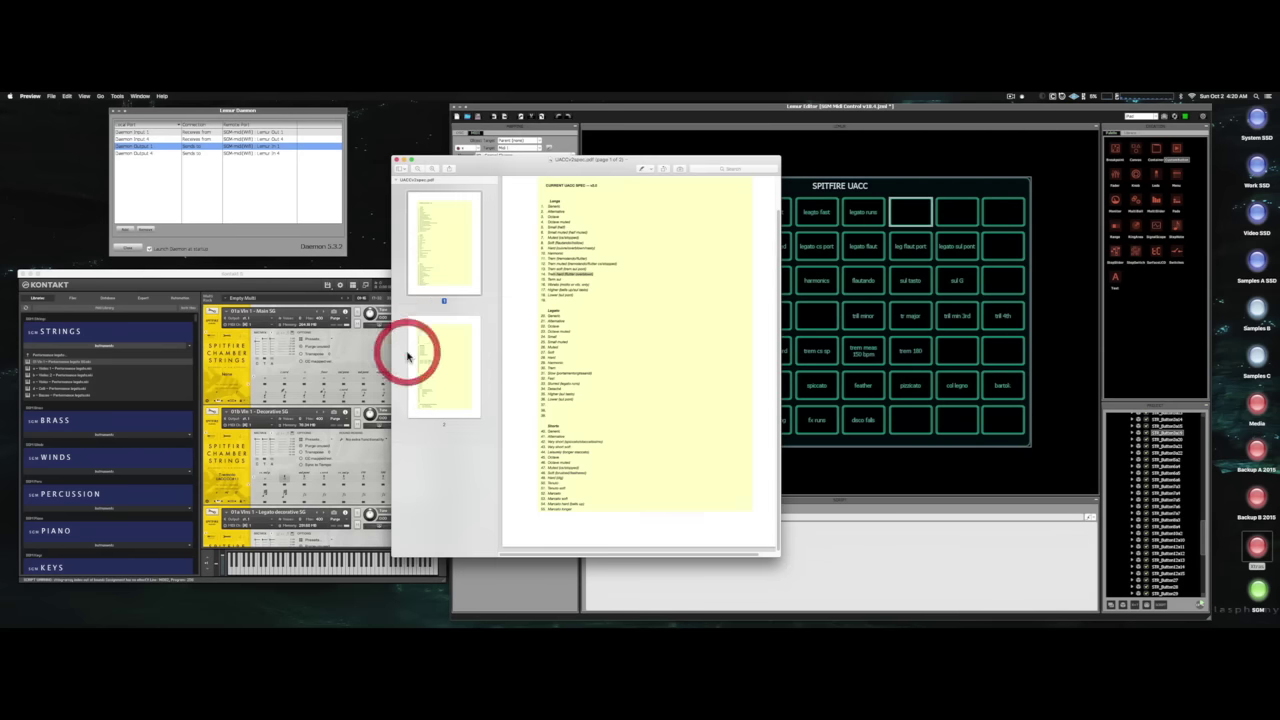
{"action": "left_click", "coordinate": [462, 372]}
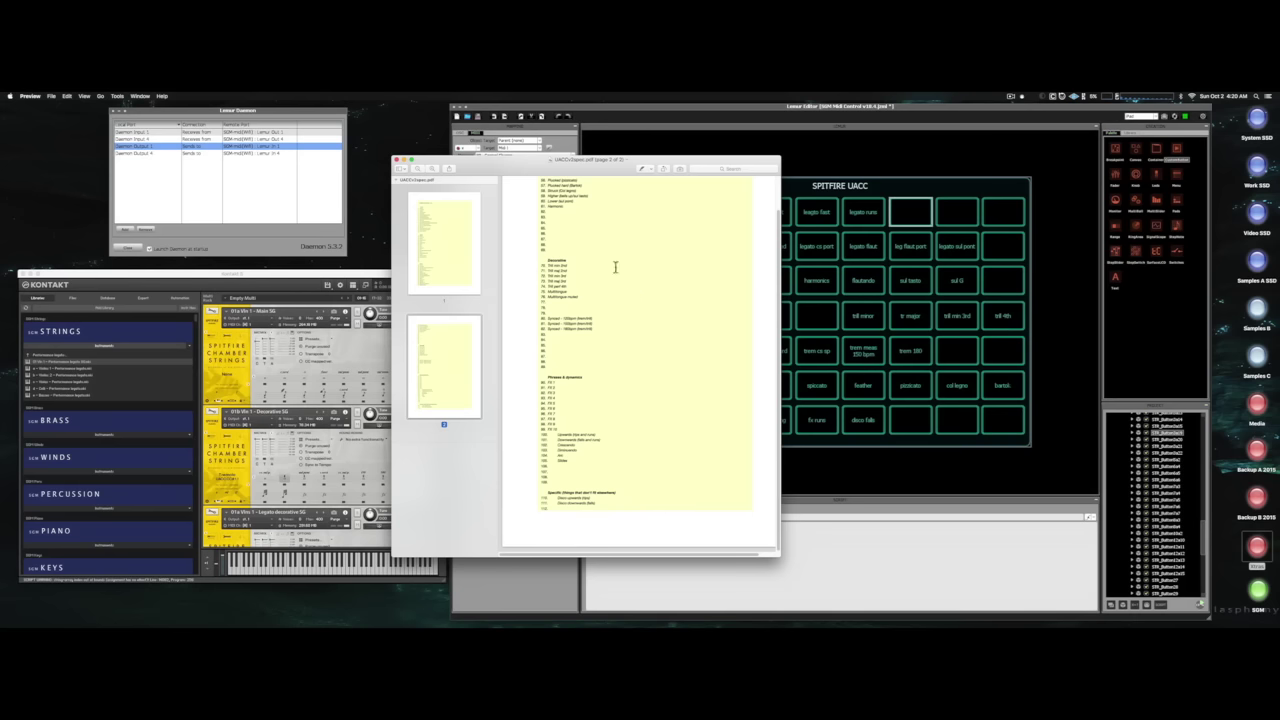
{"action": "triple_click", "coordinate": [568, 192]}
{"action": "left_click", "coordinate": [573, 437]}
{"action": "left_click", "coordinate": [566, 208]}
{"action": "left_click", "coordinate": [470, 230]}
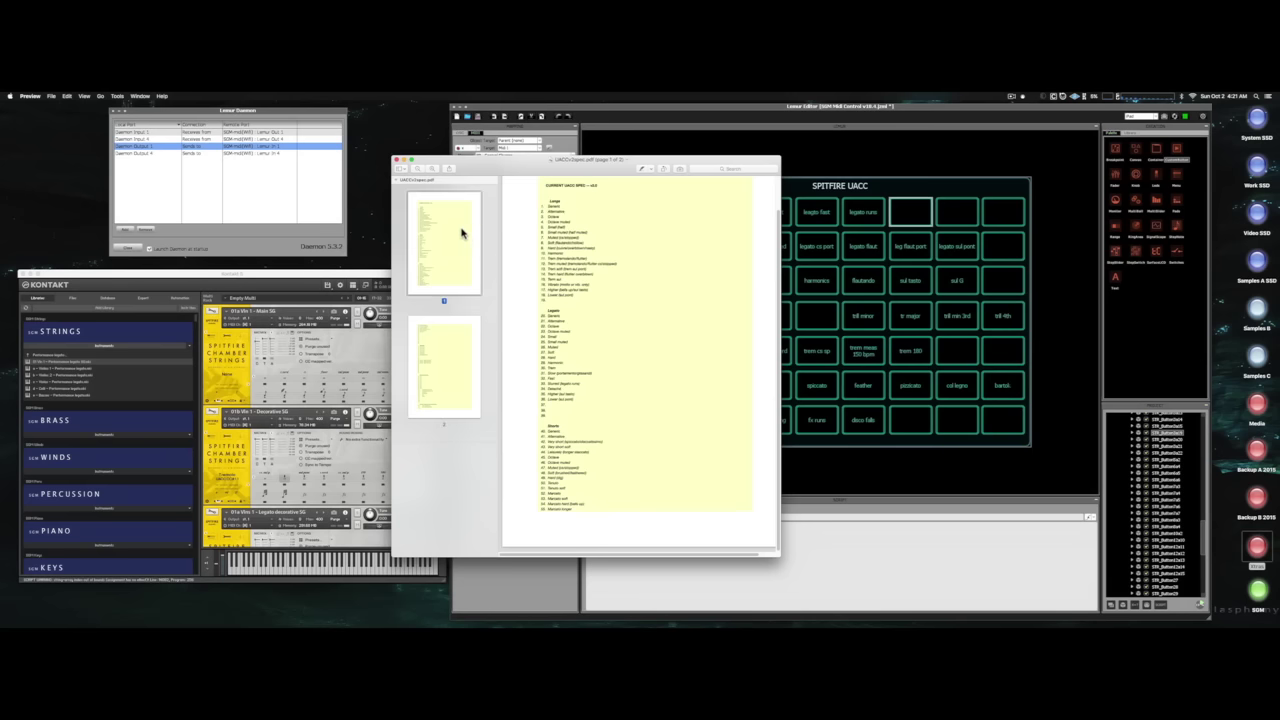
{"action": "left_click", "coordinate": [543, 250]}
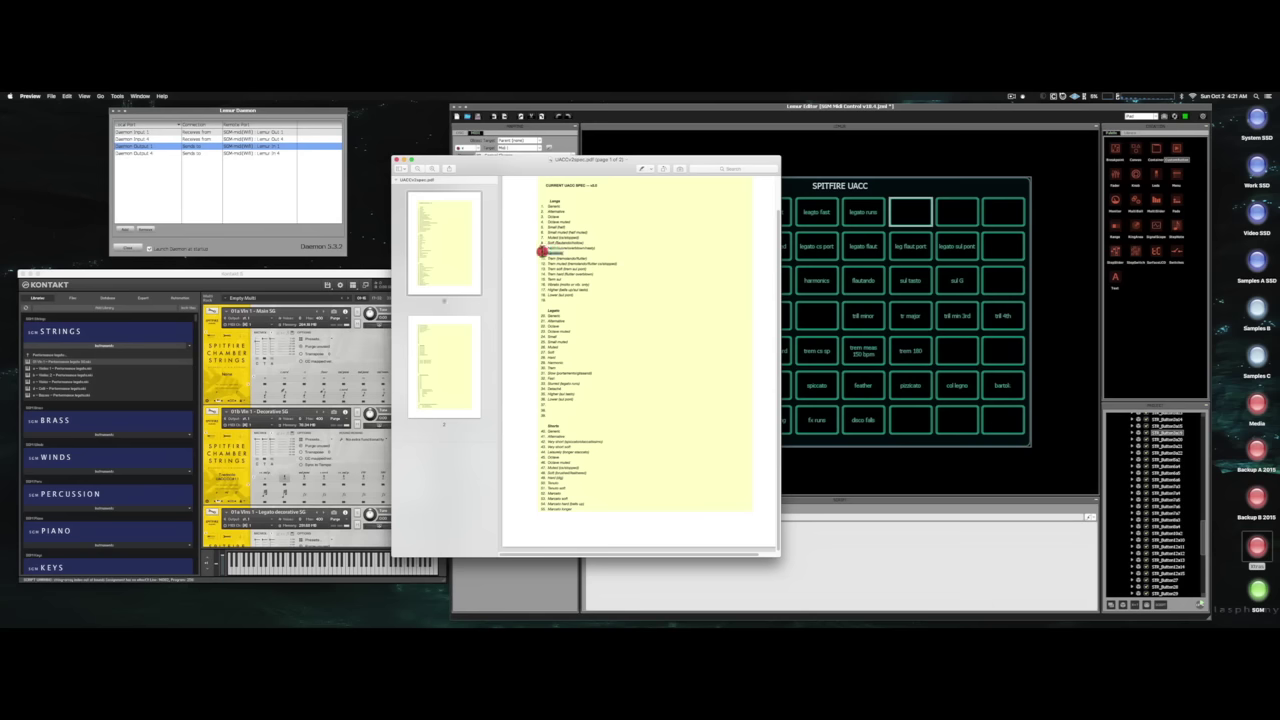